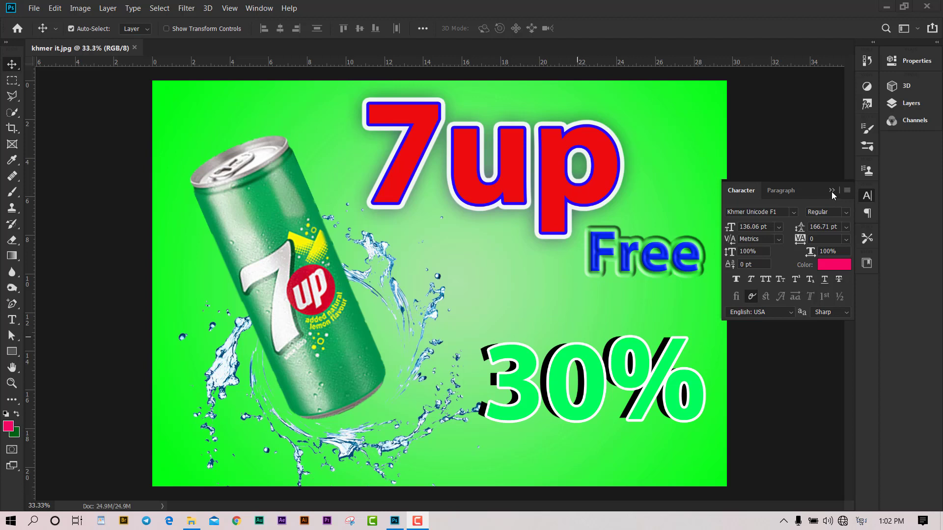
# Collapse the Character/Paragraph panel to reveal the whole 7up poster.
pyautogui.click(831, 192)
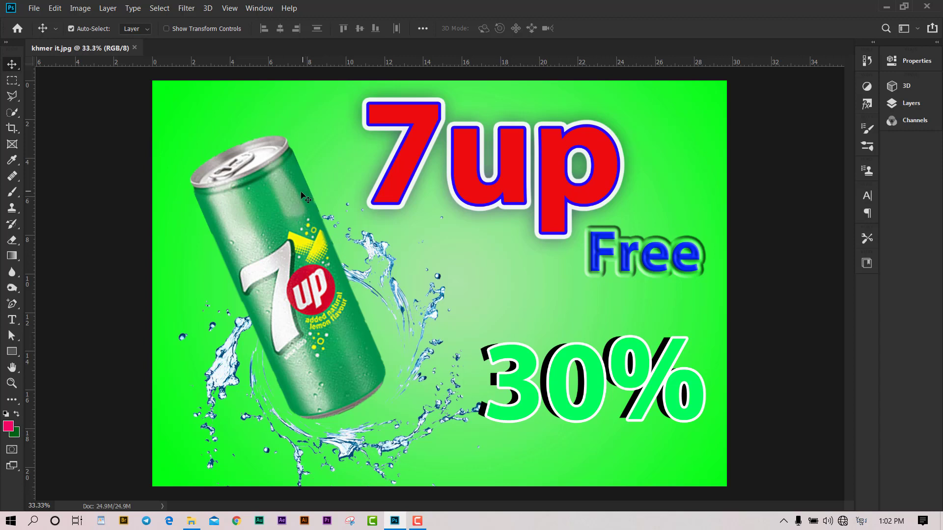
# Open the 7-up can PNG and splash JPG, then return to the khmer it.jpg poster.
pyautogui.click(36, 9)
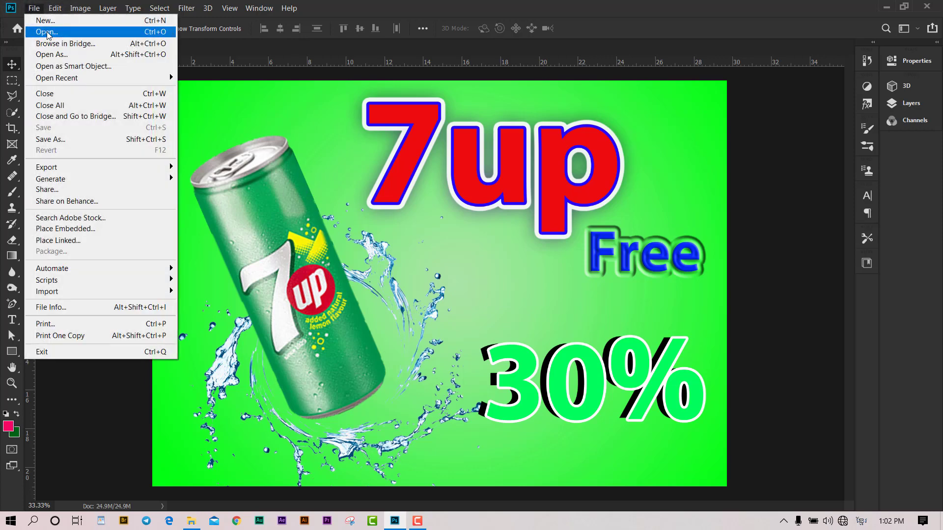
pyautogui.click(47, 33)
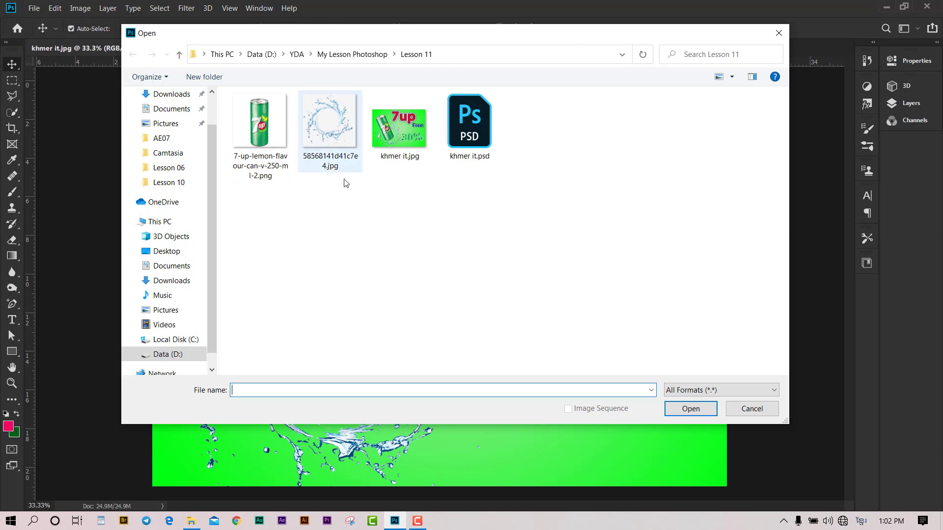
pyautogui.moveTo(358, 181); pyautogui.dragTo(239, 108)
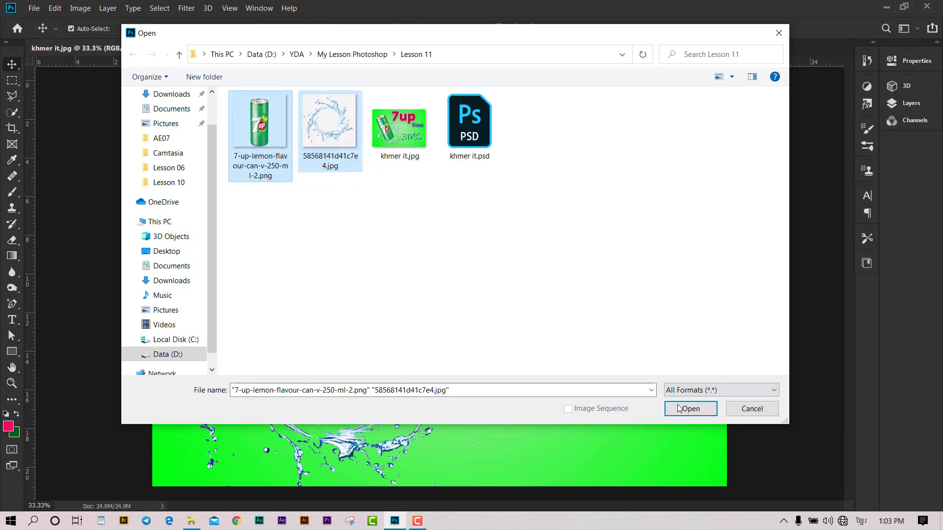
pyautogui.click(690, 409)
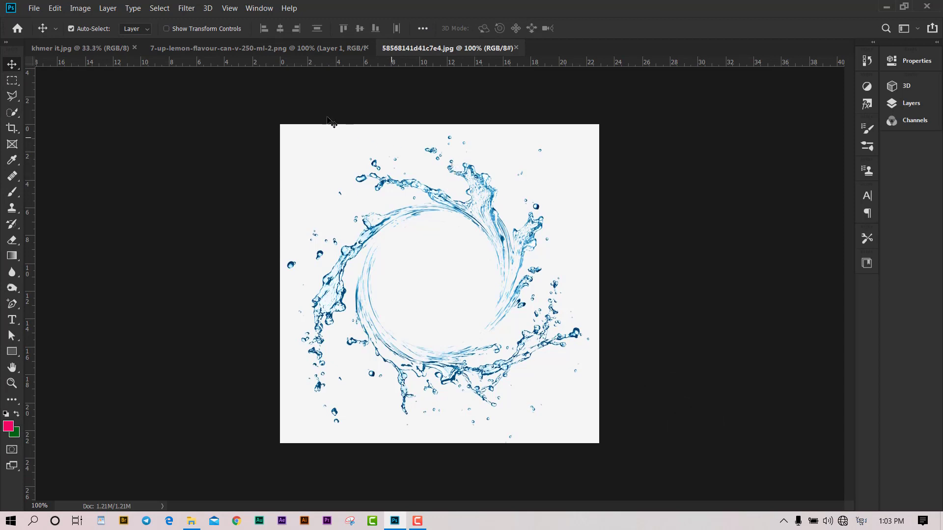
pyautogui.click(303, 52)
pyautogui.click(81, 48)
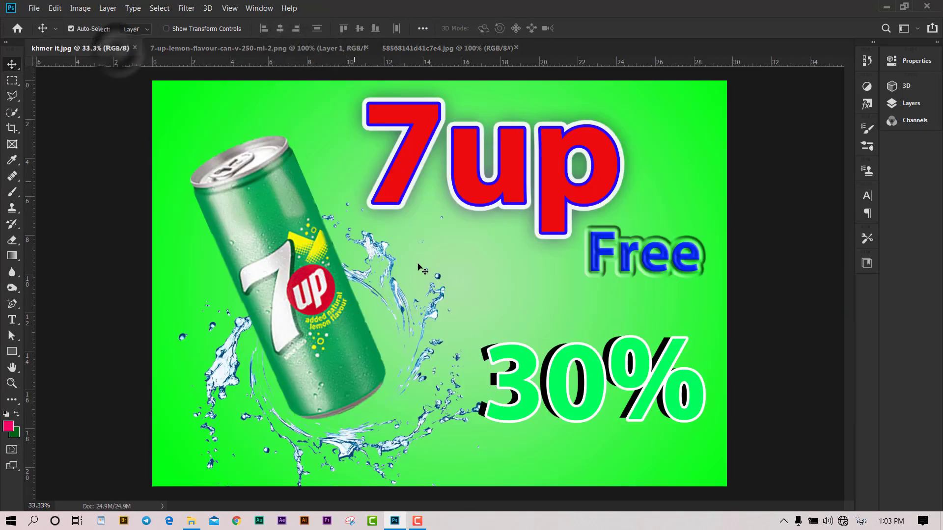
# Create a blank 3508 × 2480 px, 300 ppi document named 'មែរៀនទី១១'.
pyautogui.hotkey('ctrl', 'a')
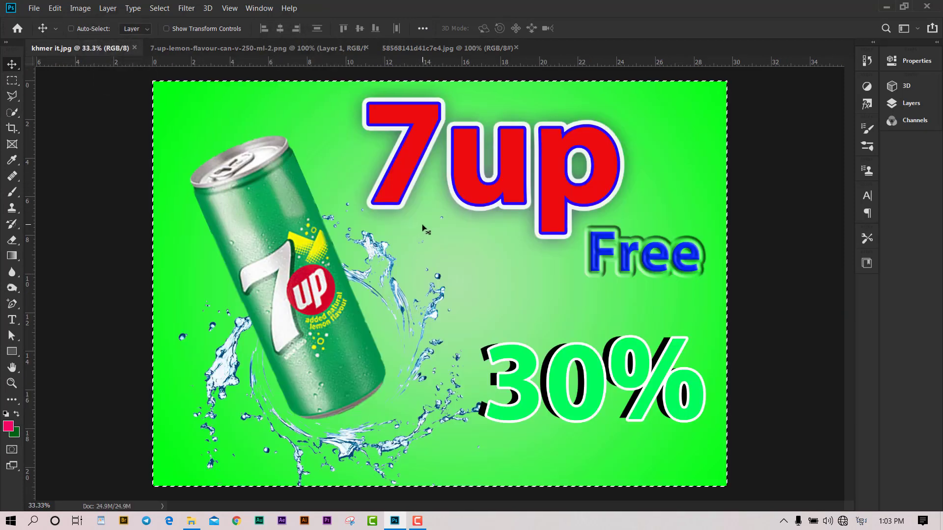
pyautogui.hotkey('ctrl', 'n')
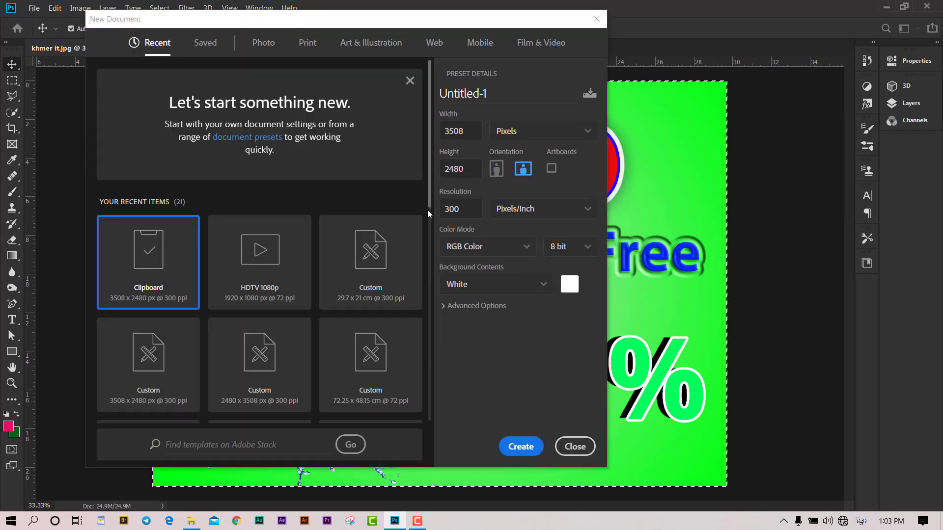
pyautogui.press('Return')
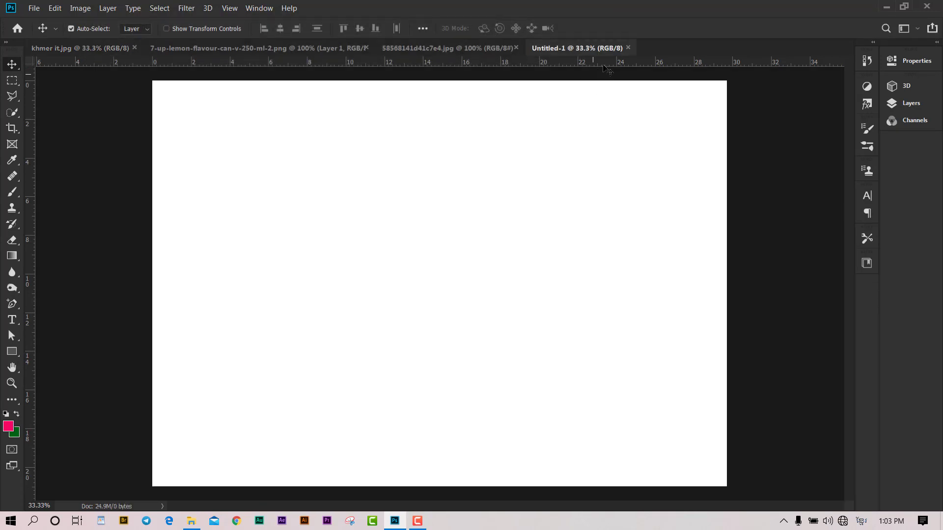
pyautogui.click(628, 48)
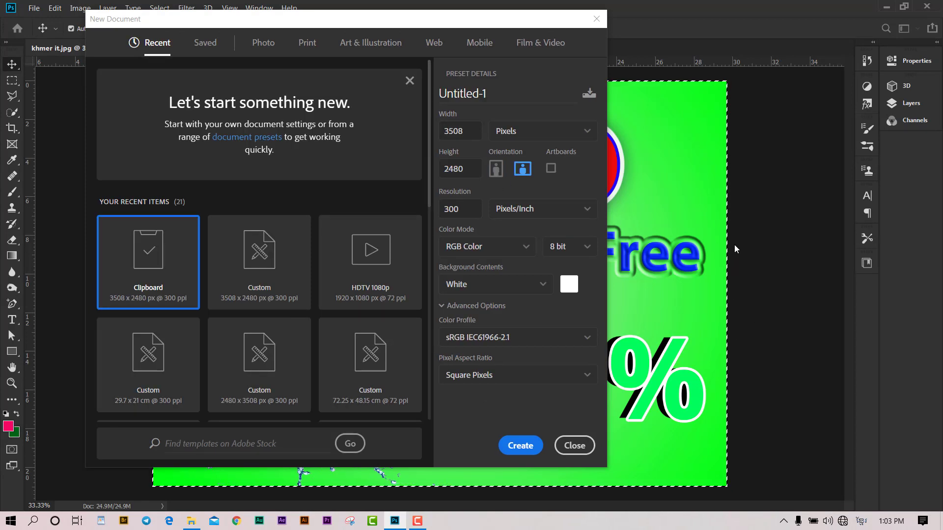
pyautogui.doubleClick(491, 93)
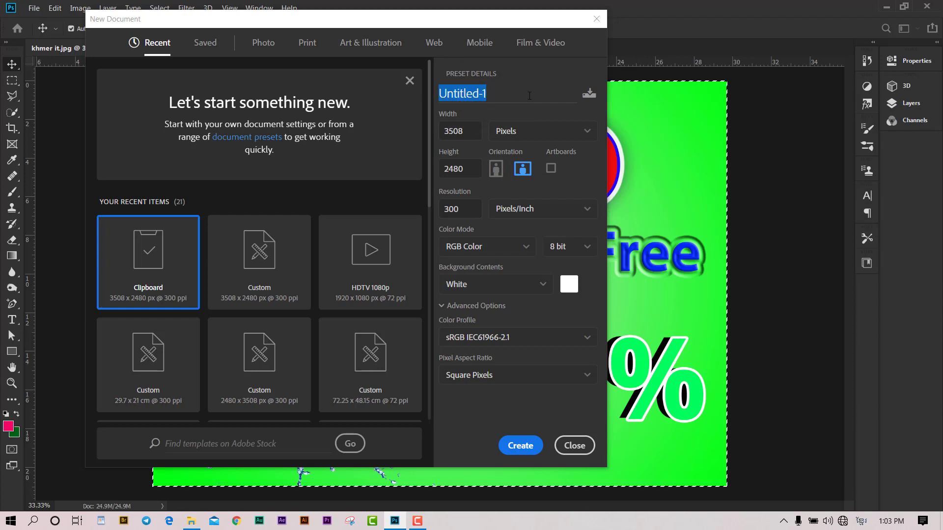
pyautogui.write('មែ')
pyautogui.write('រ')
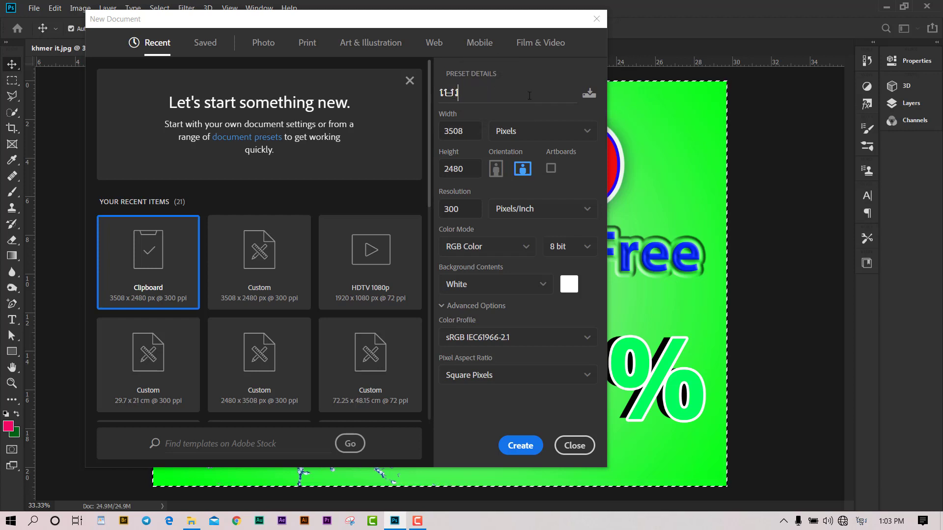
pyautogui.write('ៀនទី')
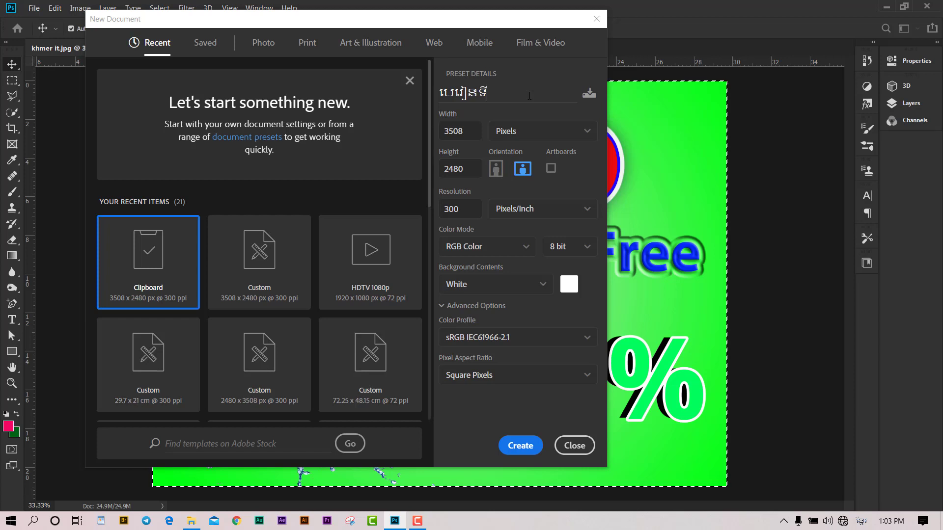
pyautogui.write('១១')
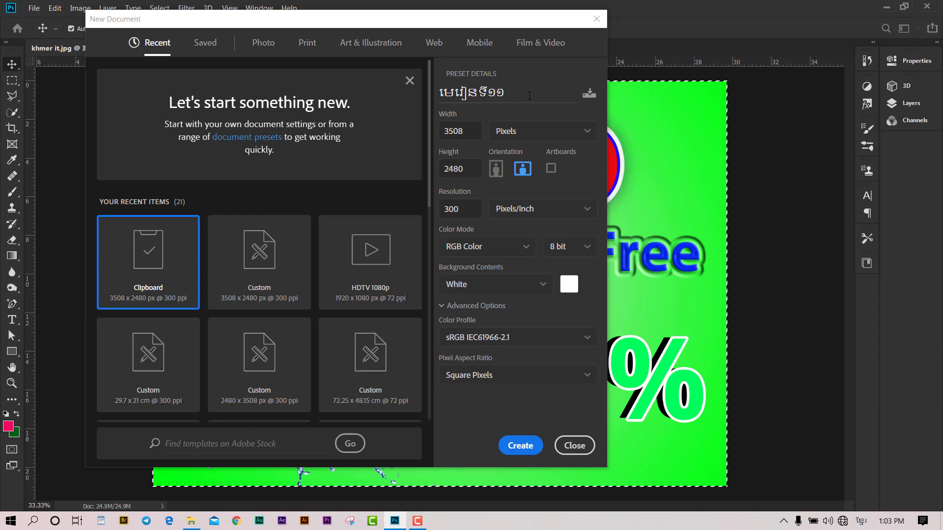
pyautogui.click(520, 445)
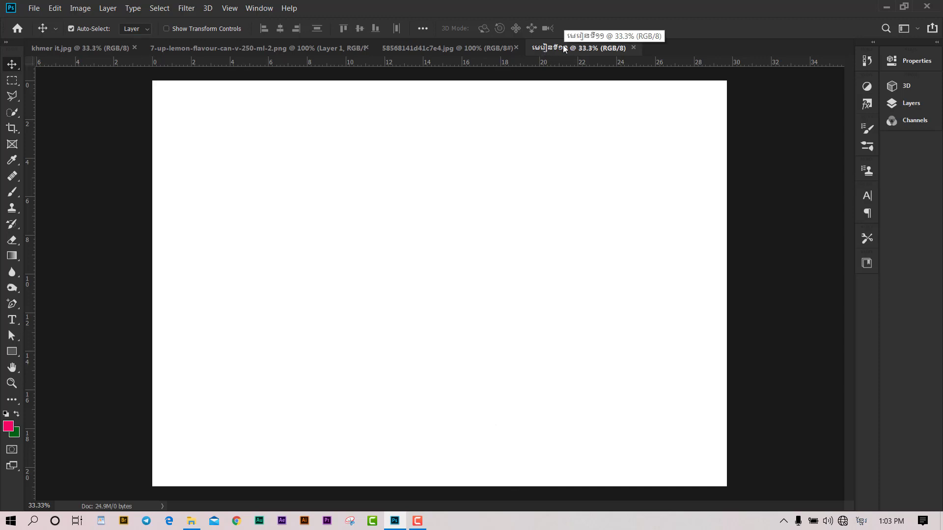
pyautogui.click(430, 48)
# Copy the finished 7up poster and paste it into the new document.
pyautogui.click(181, 48)
pyautogui.click(103, 47)
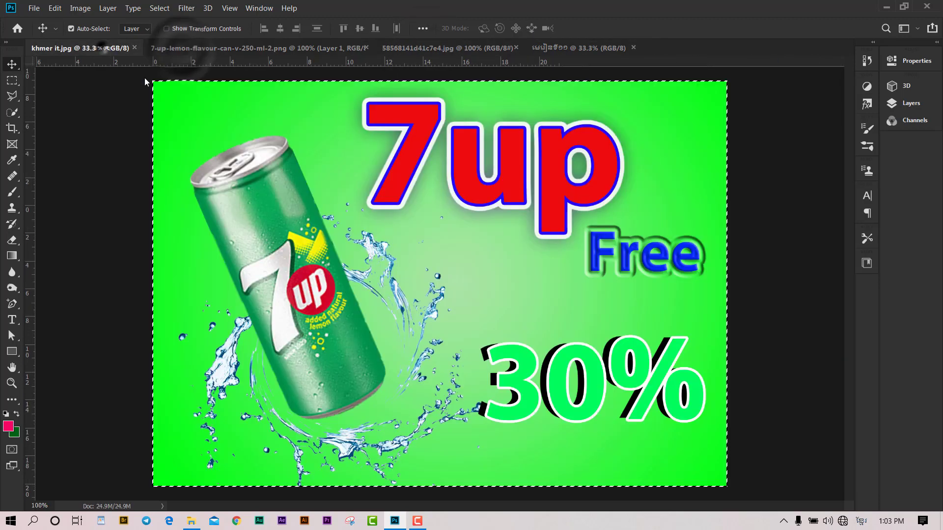
pyautogui.click(70, 29)
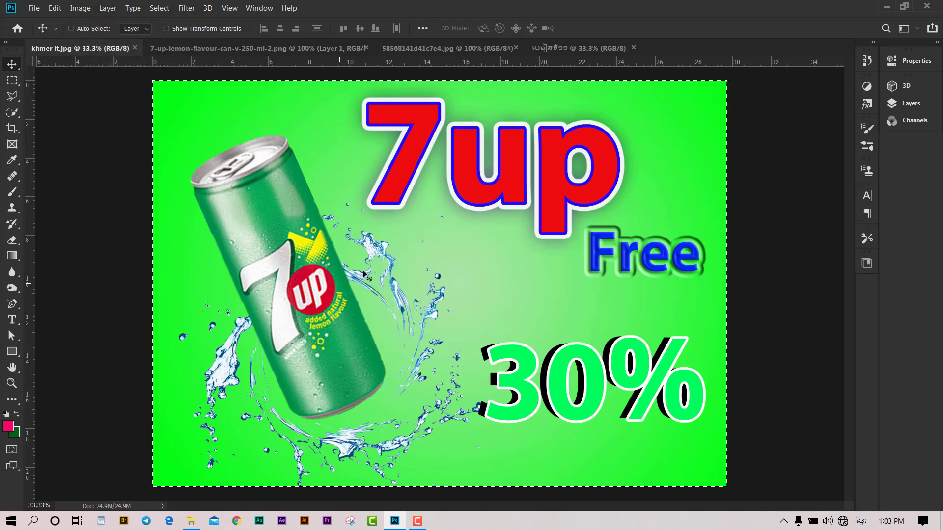
pyautogui.click(570, 47)
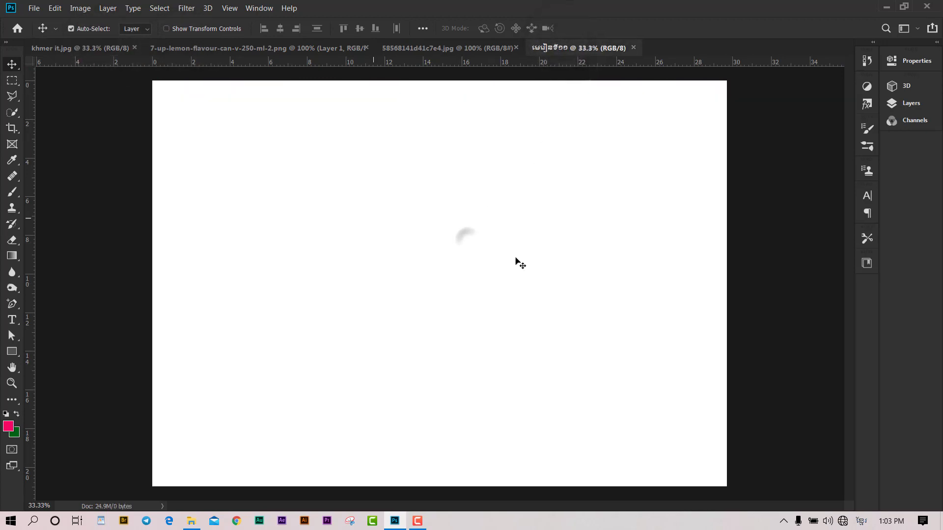
pyautogui.hotkey('ctrl', 'v')
pyautogui.scroll(-2, 480, 271)
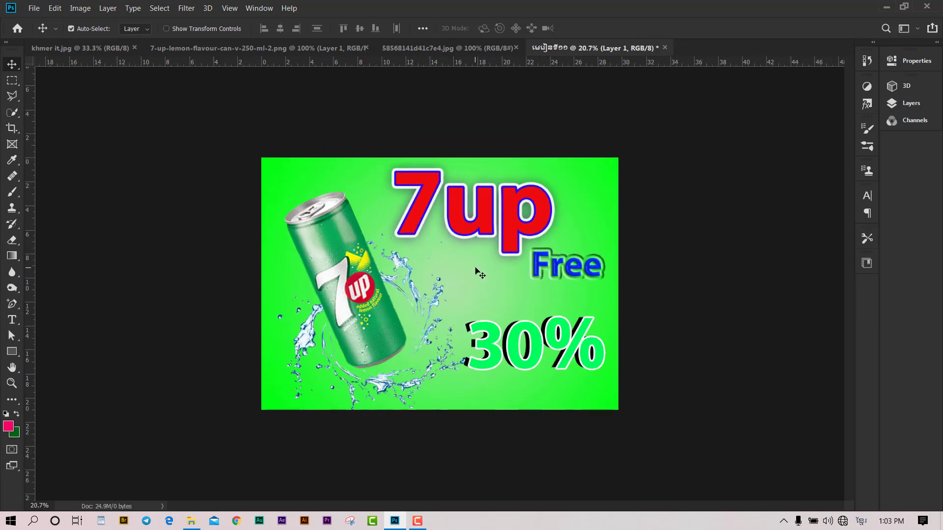
# Scale the pasted poster to about 43% in the top-left corner.
pyautogui.hotkey('ctrl', 't')
pyautogui.moveTo(618, 409)
pyautogui.mouseDown()
pyautogui.moveTo(371, 287)
pyautogui.moveTo(381, 294)
pyautogui.mouseUp()
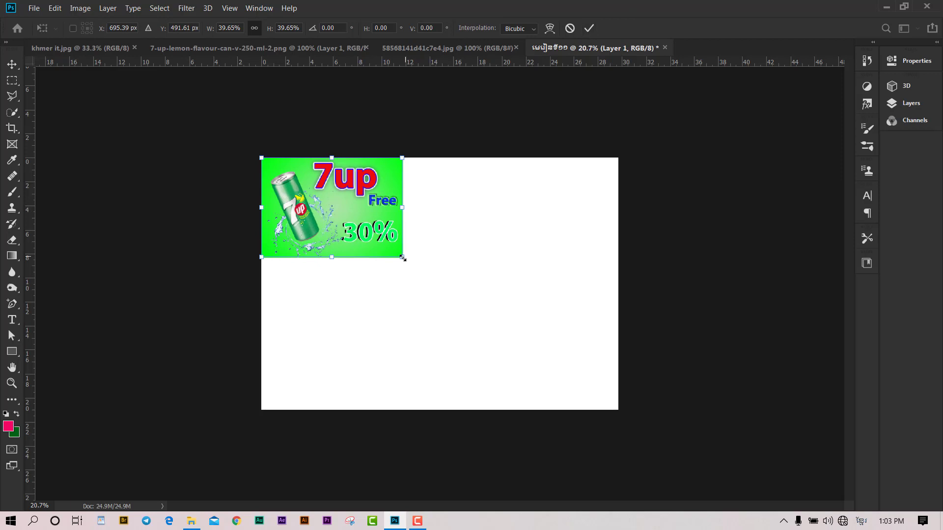
pyautogui.moveTo(402, 257)
pyautogui.mouseDown()
pyautogui.moveTo(501, 340)
pyautogui.moveTo(438, 273)
pyautogui.moveTo(363, 234)
pyautogui.moveTo(404, 278)
pyautogui.moveTo(414, 265)
pyautogui.mouseUp()
pyautogui.click(589, 28)
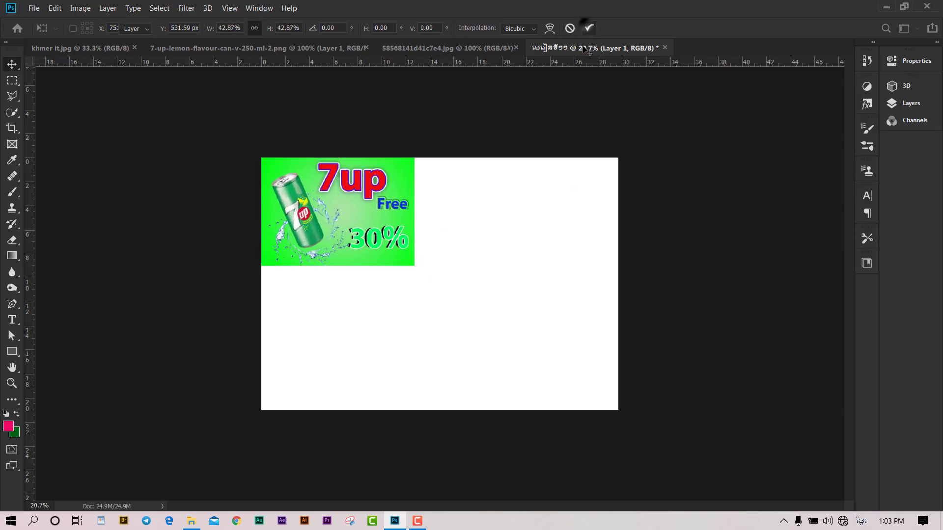
pyautogui.scroll(2, 491, 246)
pyautogui.scroll(-1, 486, 283)
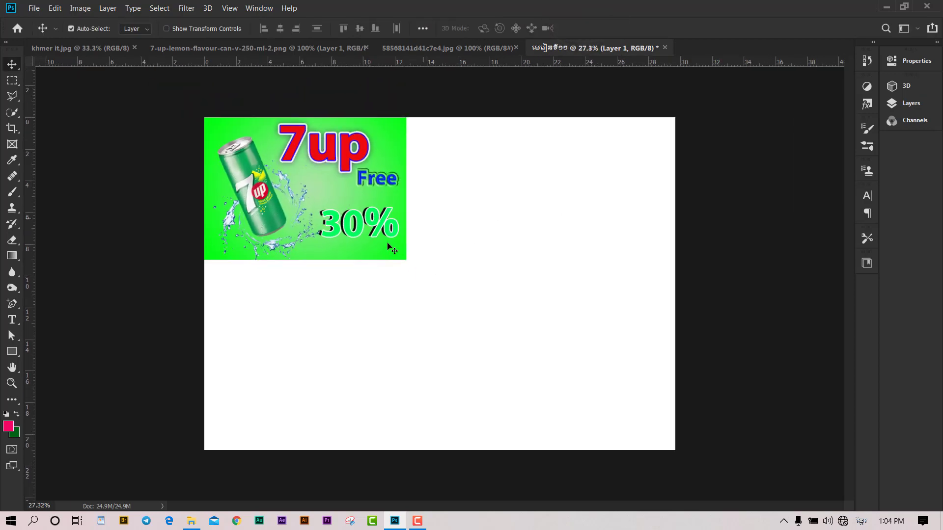
pyautogui.click(911, 103)
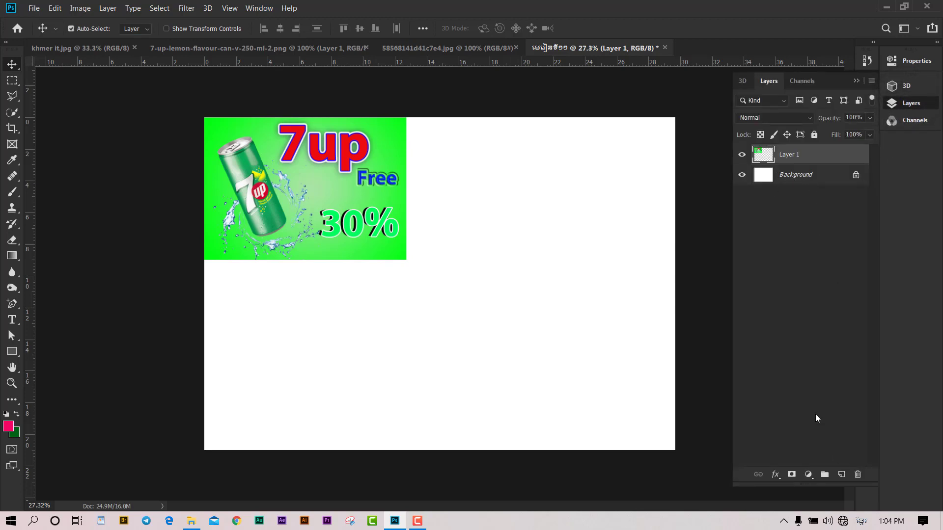
# Insert Layer 2 above Background, fill it with pink, and open its Layer Style.
pyautogui.click(798, 182)
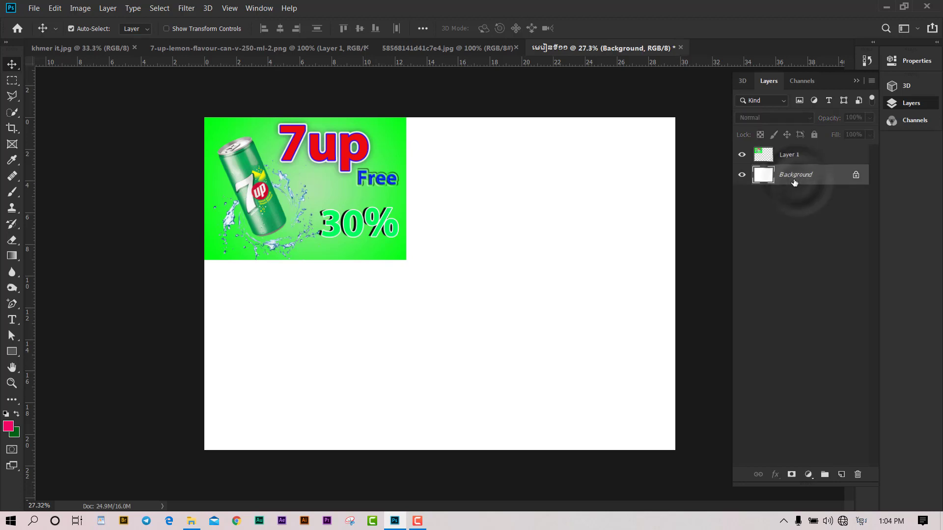
pyautogui.hotkey('ctrl', 'shift', 'n')
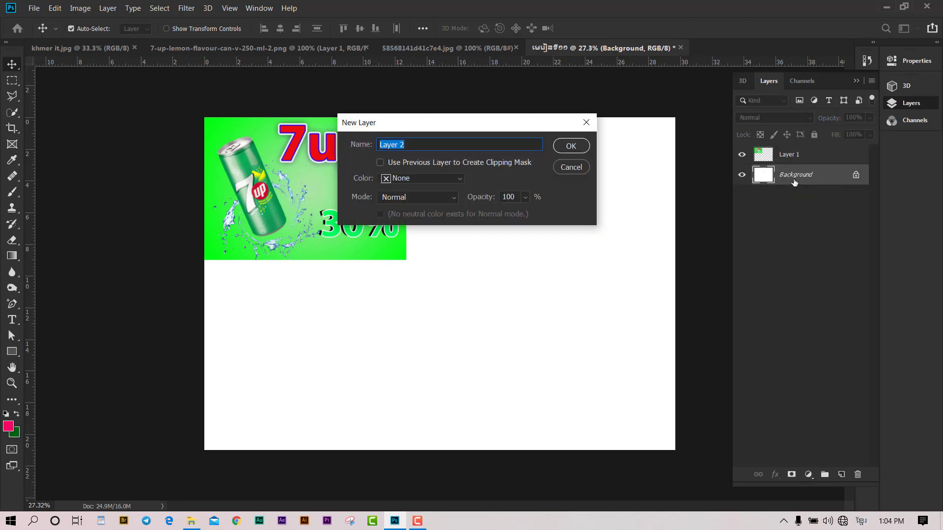
pyautogui.press('Return')
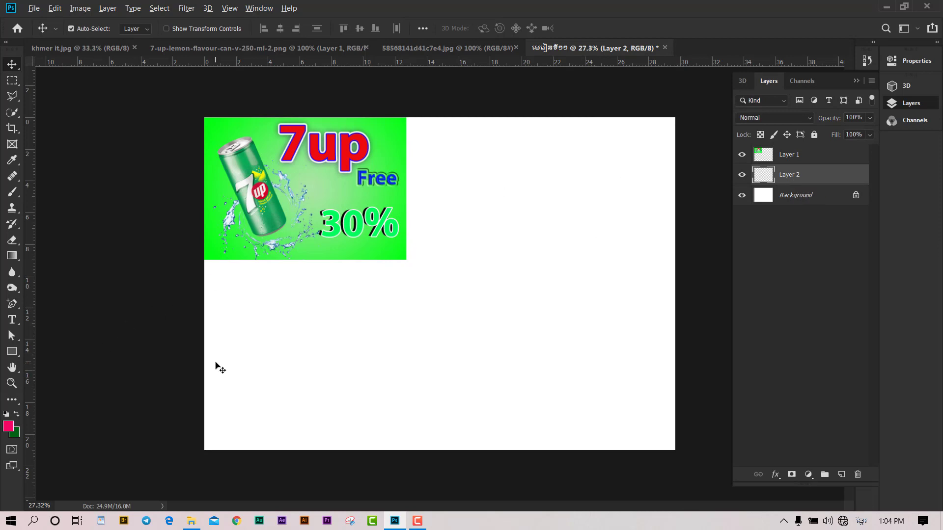
pyautogui.hotkey('alt', 'BackSpace')
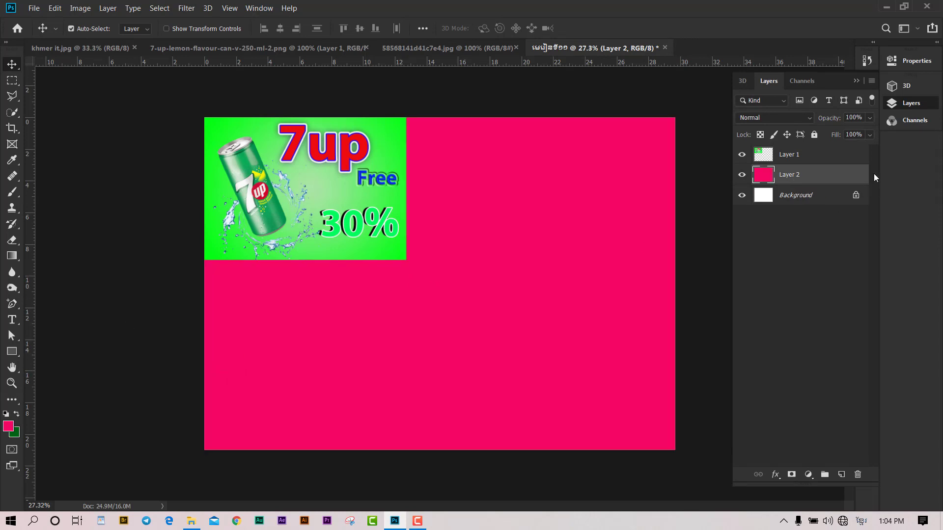
pyautogui.doubleClick(855, 177)
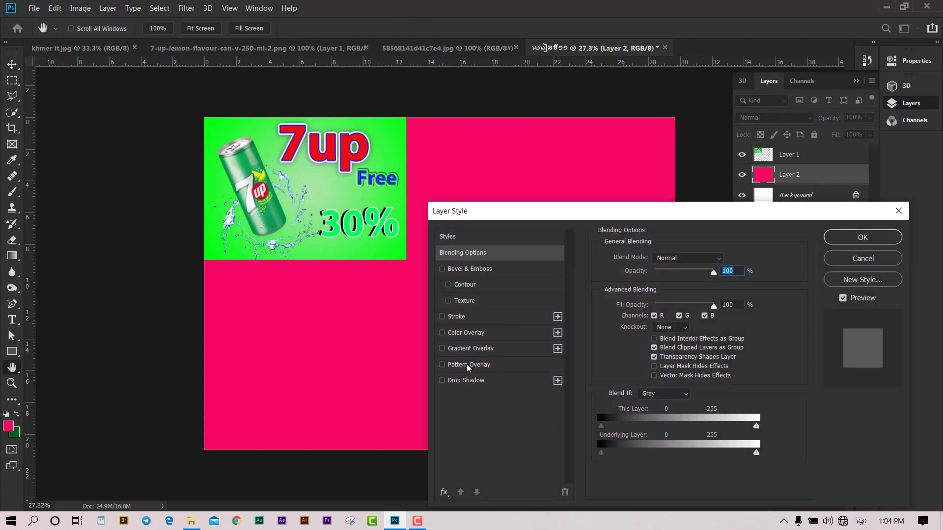
# Enable Gradient Overlay on Layer 2 with the Radial style.
pyautogui.click(471, 349)
pyautogui.moveTo(556, 212); pyautogui.dragTo(665, 176)
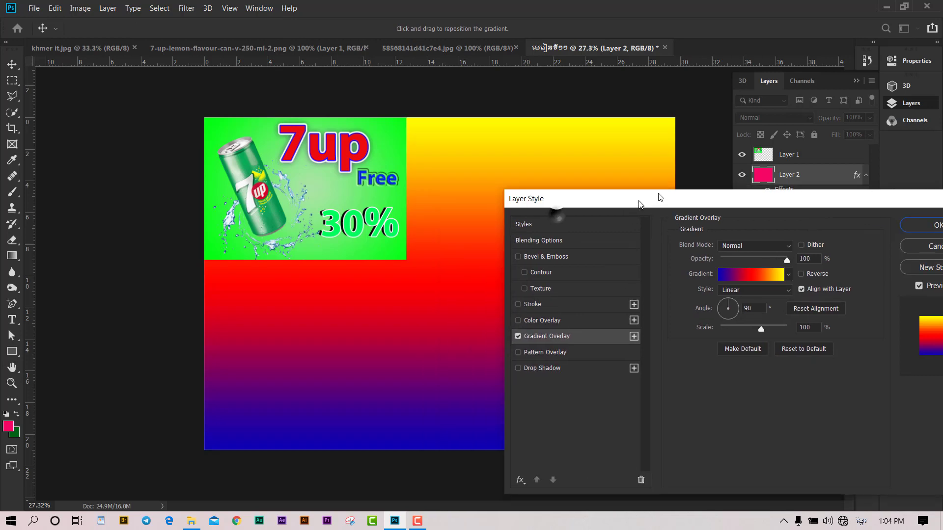
pyautogui.click(785, 266)
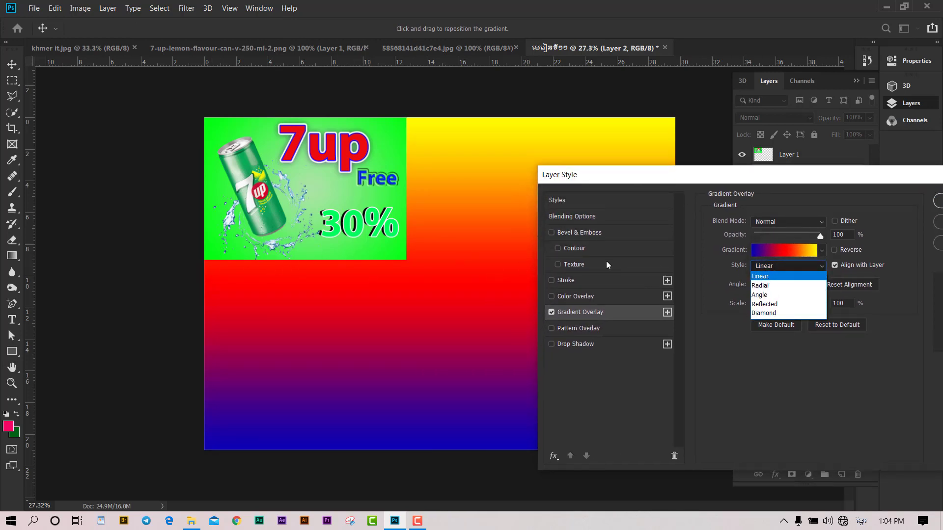
pyautogui.click(770, 285)
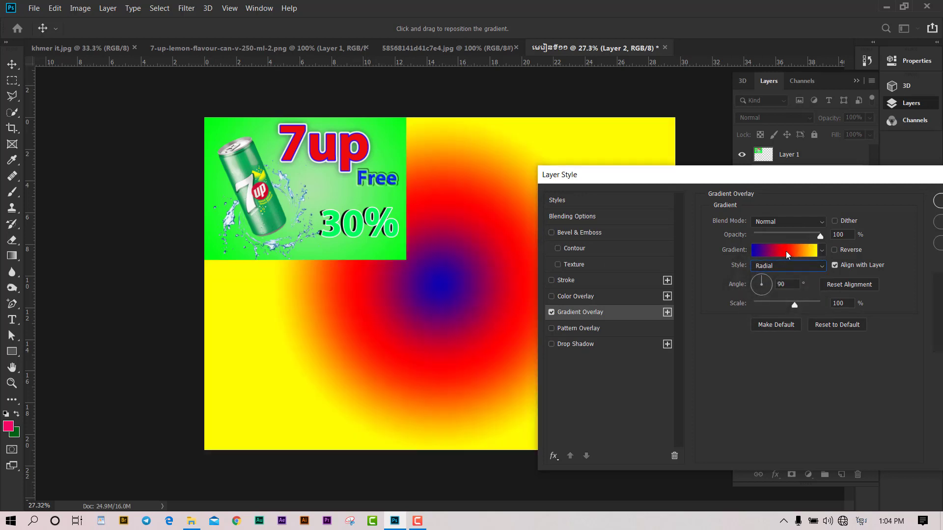
# Edit the gradient to run from sampled light green to bright green, adjusting the midpoint.
pyautogui.click(786, 252)
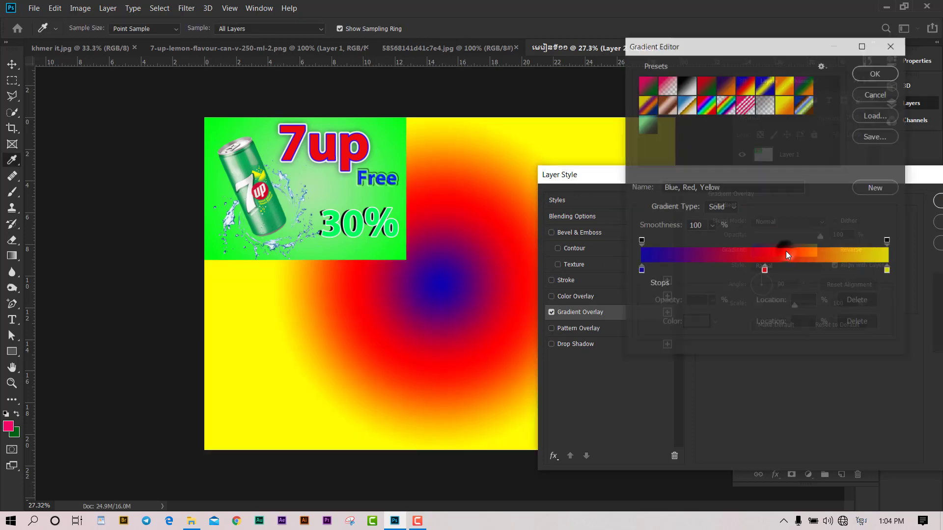
pyautogui.click(646, 129)
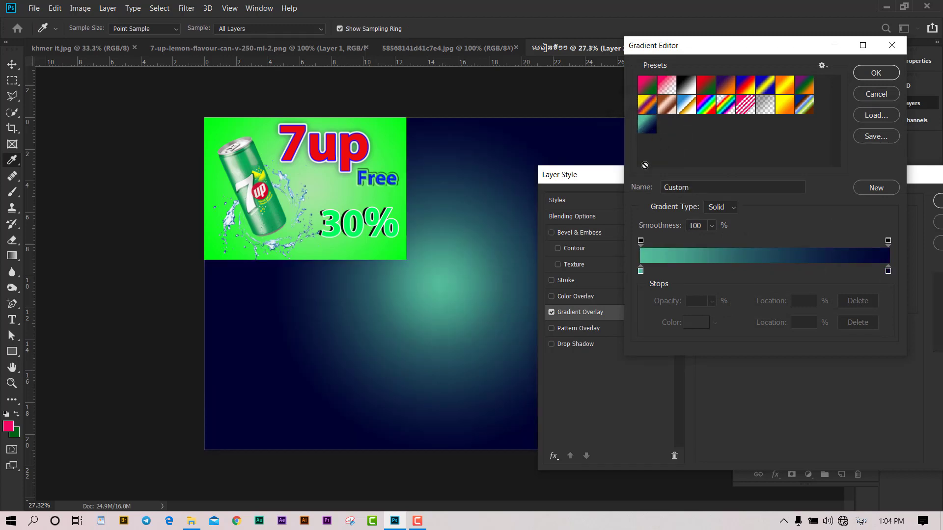
pyautogui.click(640, 271)
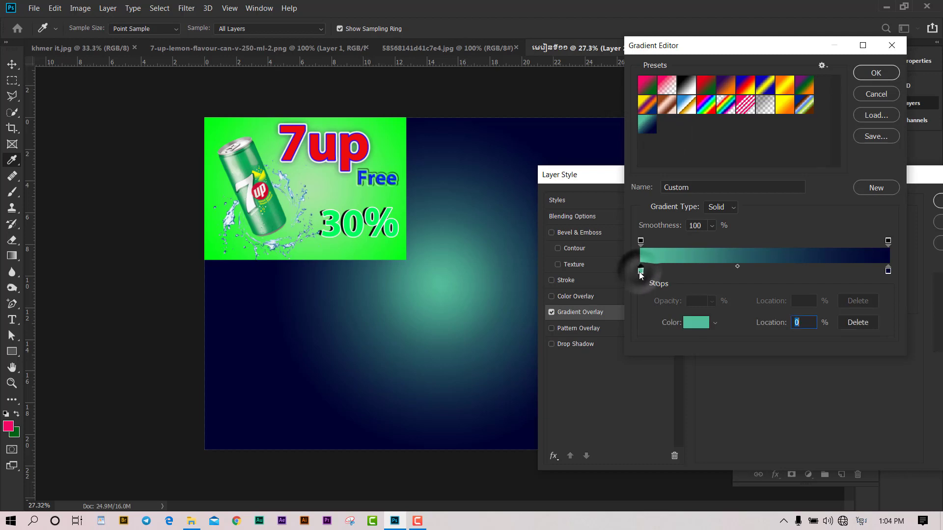
pyautogui.click(318, 187)
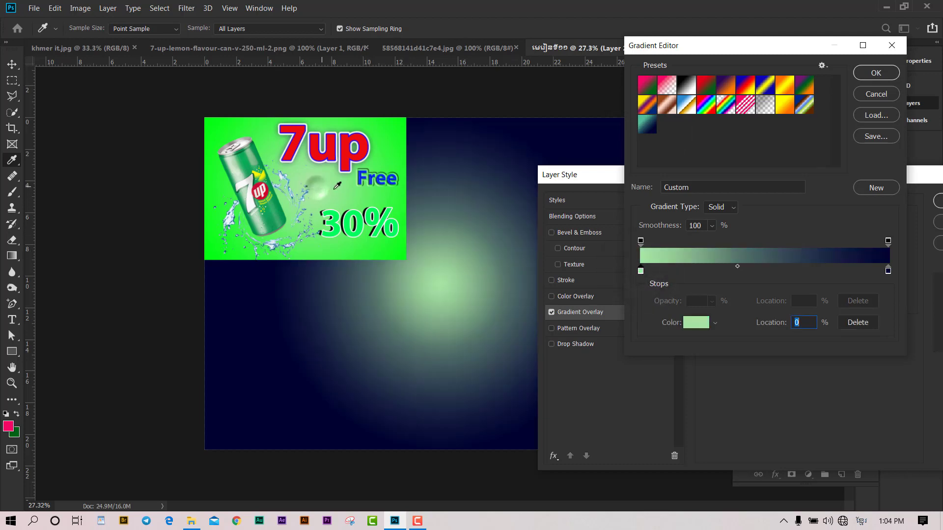
pyautogui.click(888, 271)
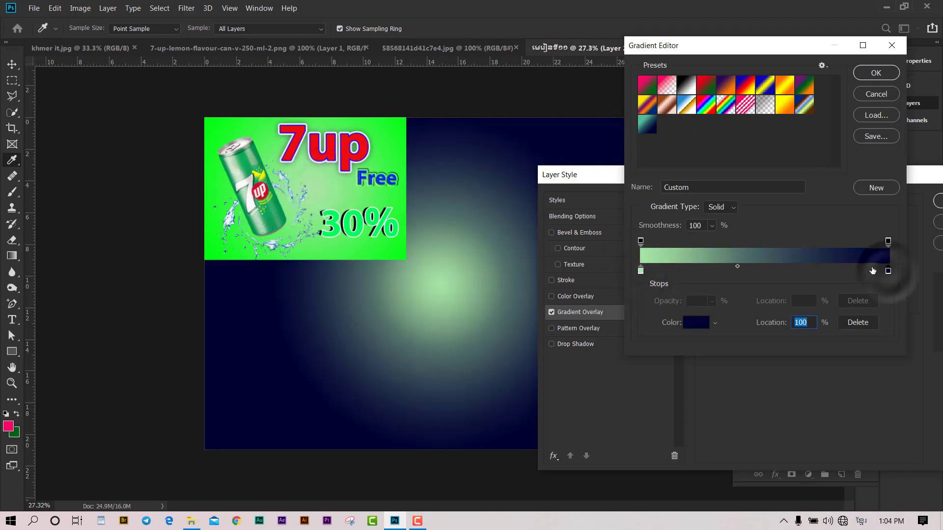
pyautogui.click(404, 118)
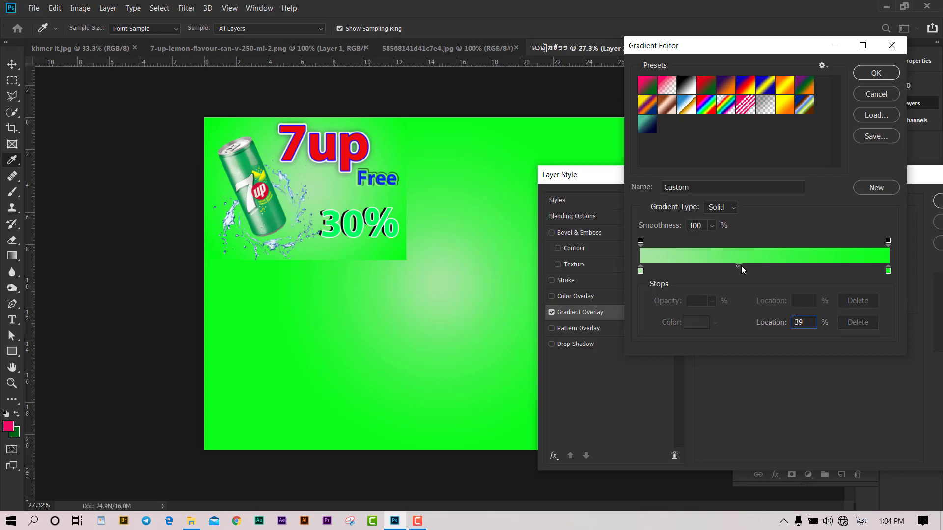
pyautogui.moveTo(738, 266); pyautogui.dragTo(765, 267)
pyautogui.click(865, 74)
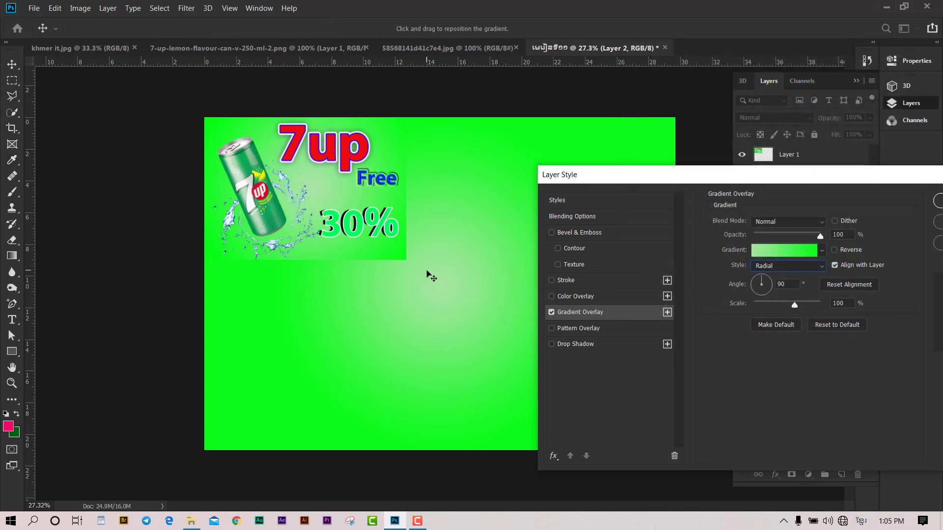
# Centre the radial green glow near the middle of the canvas.
pyautogui.moveTo(445, 243); pyautogui.dragTo(277, 397)
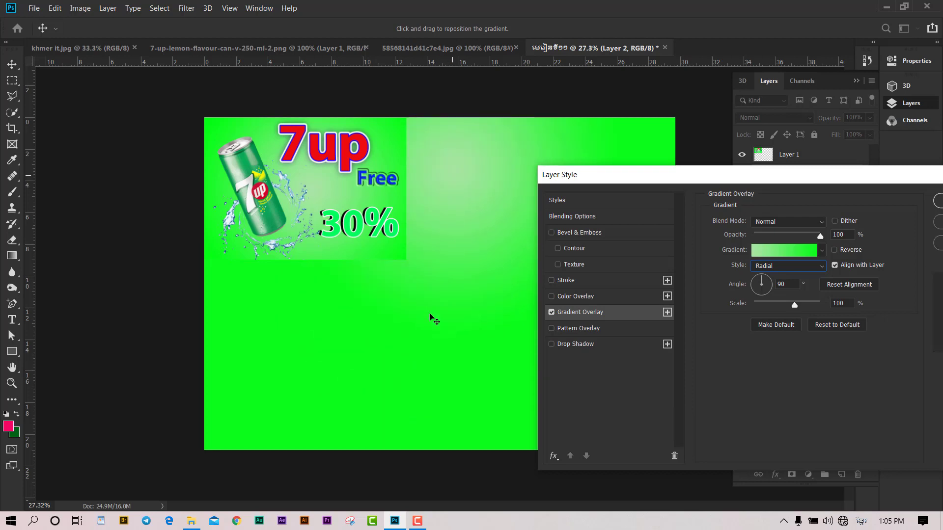
pyautogui.moveTo(389, 352)
pyautogui.mouseDown()
pyautogui.moveTo(279, 205)
pyautogui.moveTo(421, 400)
pyautogui.moveTo(249, 368)
pyautogui.moveTo(483, 257)
pyautogui.moveTo(448, 282)
pyautogui.mouseUp()
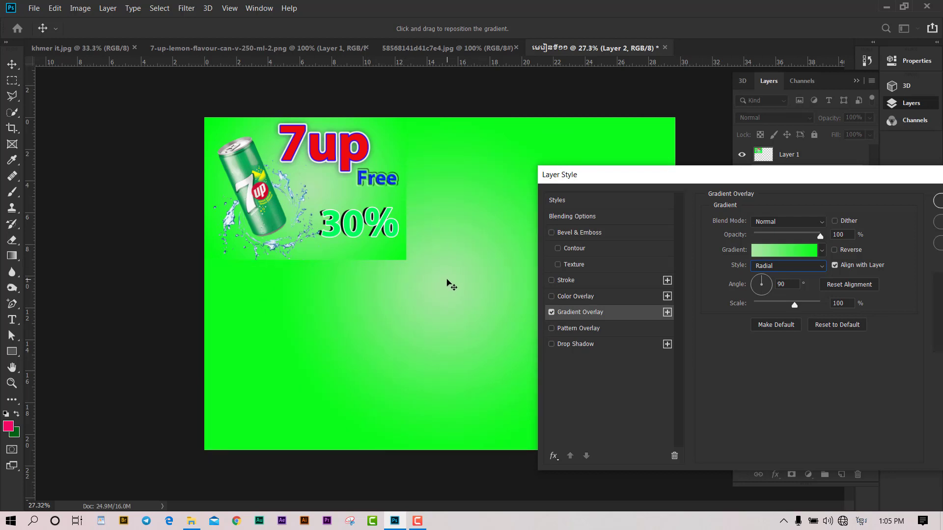
pyautogui.moveTo(447, 281)
pyautogui.mouseDown()
pyautogui.moveTo(390, 347)
pyautogui.moveTo(442, 305)
pyautogui.moveTo(444, 259)
pyautogui.moveTo(433, 281)
pyautogui.moveTo(461, 283)
pyautogui.moveTo(453, 289)
pyautogui.moveTo(457, 276)
pyautogui.mouseUp()
pyautogui.moveTo(840, 180); pyautogui.dragTo(697, 171)
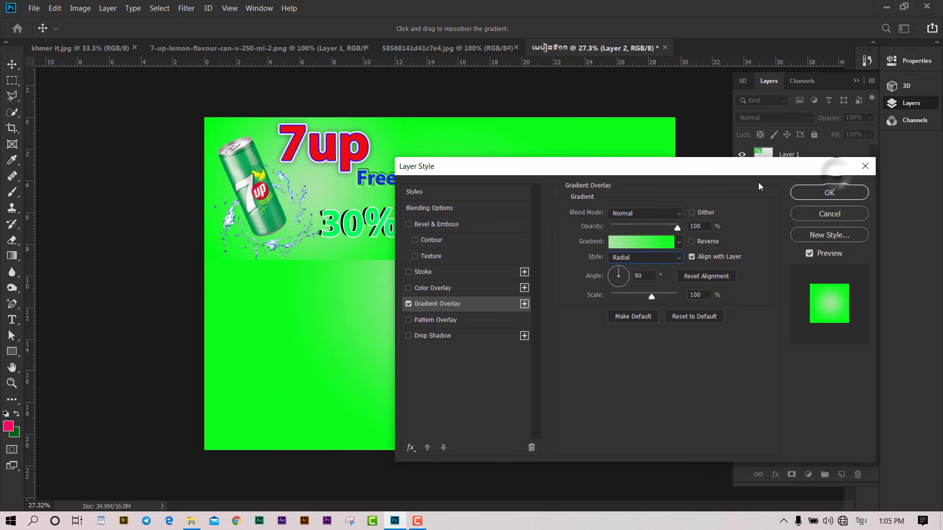
# Save the green gradient as a new gradient preset.
pyautogui.click(679, 242)
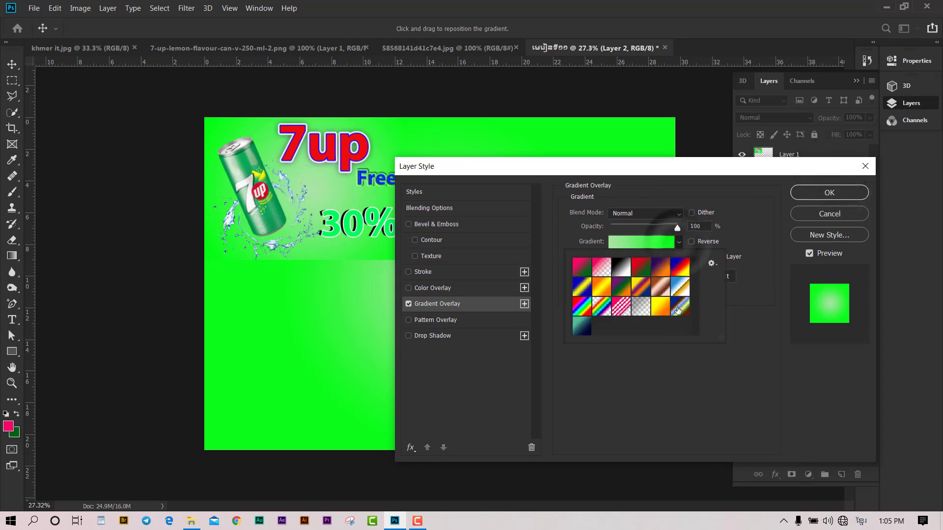
pyautogui.click(648, 242)
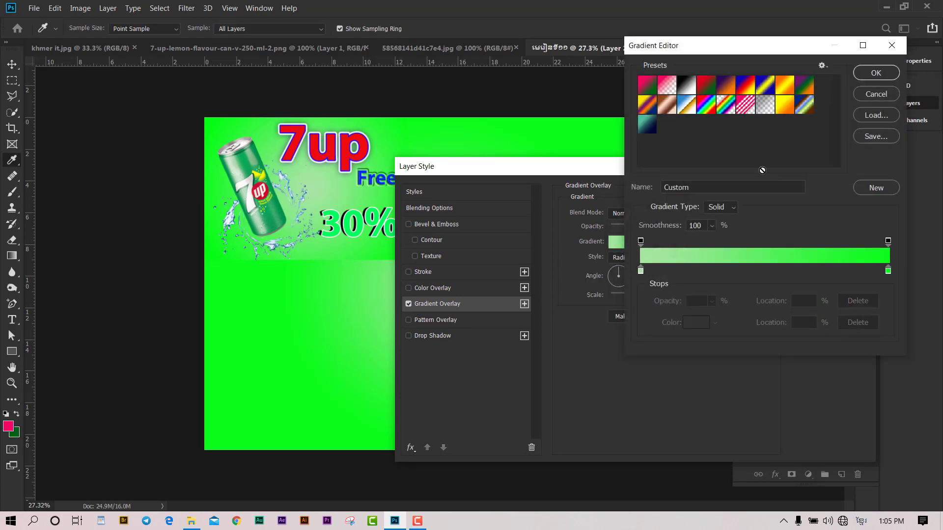
pyautogui.click(877, 190)
pyautogui.click(868, 79)
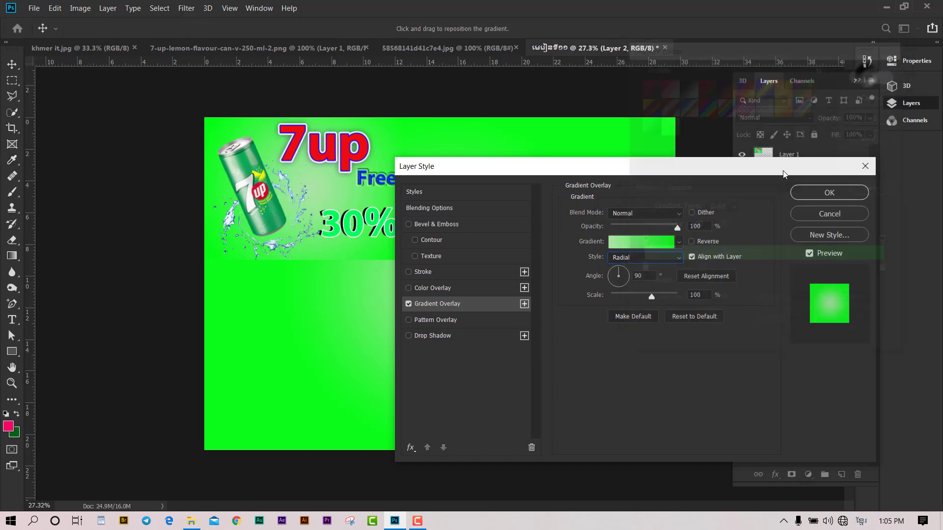
# Apply the gradient overlay and move the 7up poster to the top-right corner.
pyautogui.moveTo(746, 169); pyautogui.dragTo(803, 122)
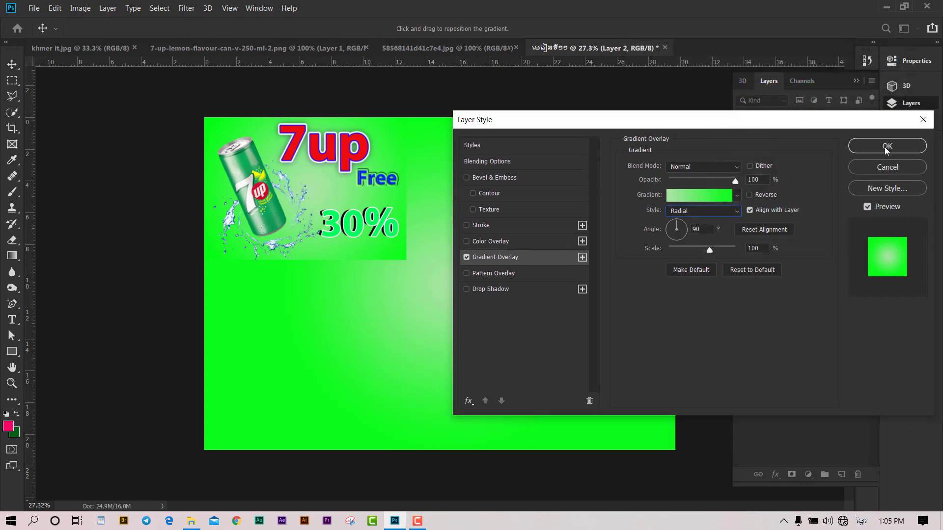
pyautogui.click(886, 148)
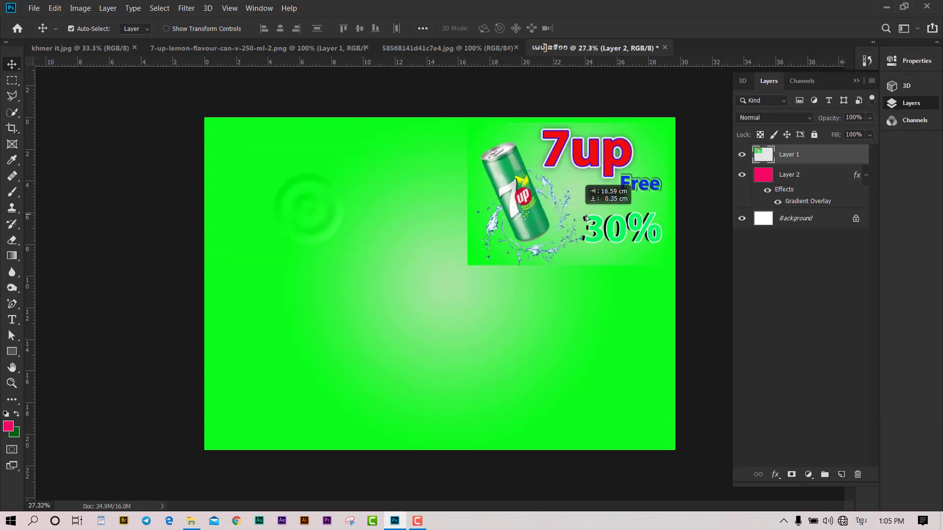
pyautogui.moveTo(309, 212); pyautogui.dragTo(590, 219)
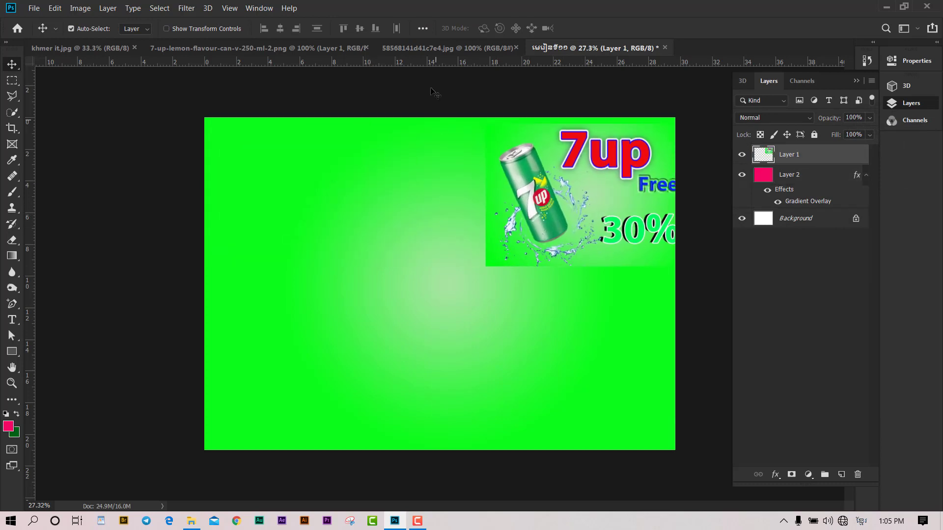
# Drag the 7up can into the poster as Layer 3 and convert it to a Smart Object.
pyautogui.click(422, 48)
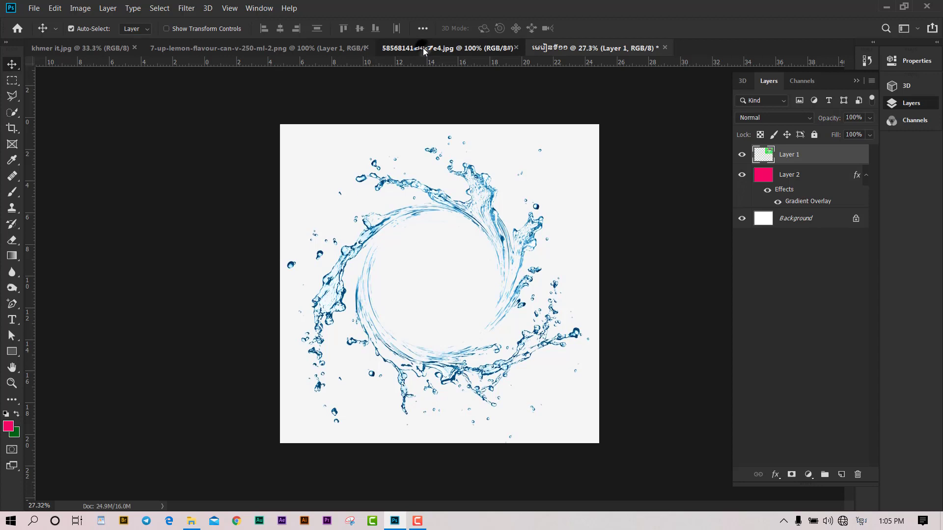
pyautogui.click(284, 50)
pyautogui.moveTo(439, 275)
pyautogui.mouseDown()
pyautogui.moveTo(577, 47)
pyautogui.moveTo(376, 280)
pyautogui.mouseUp()
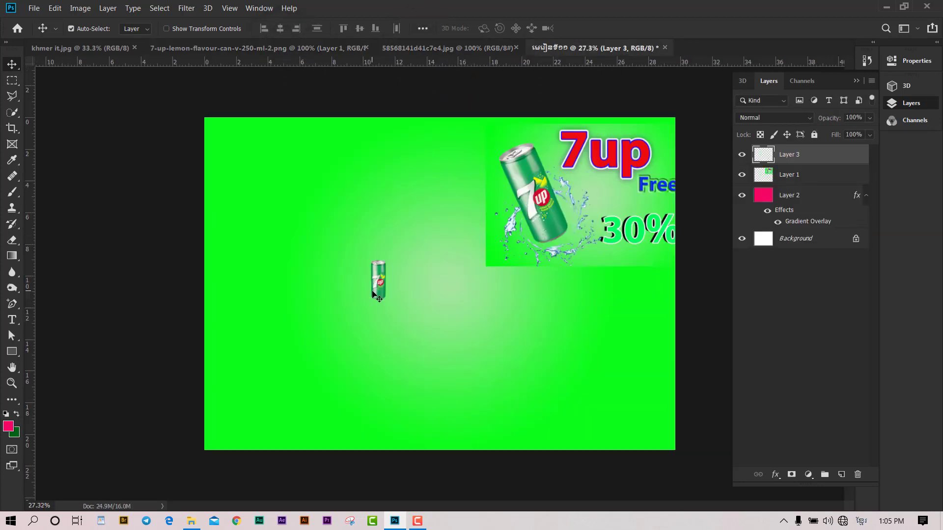
pyautogui.rightClick(836, 158)
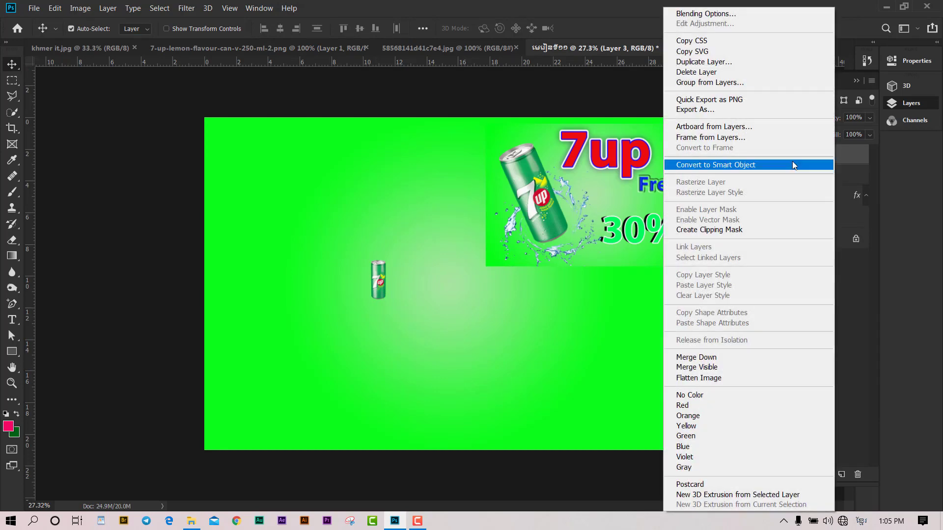
pyautogui.click(731, 164)
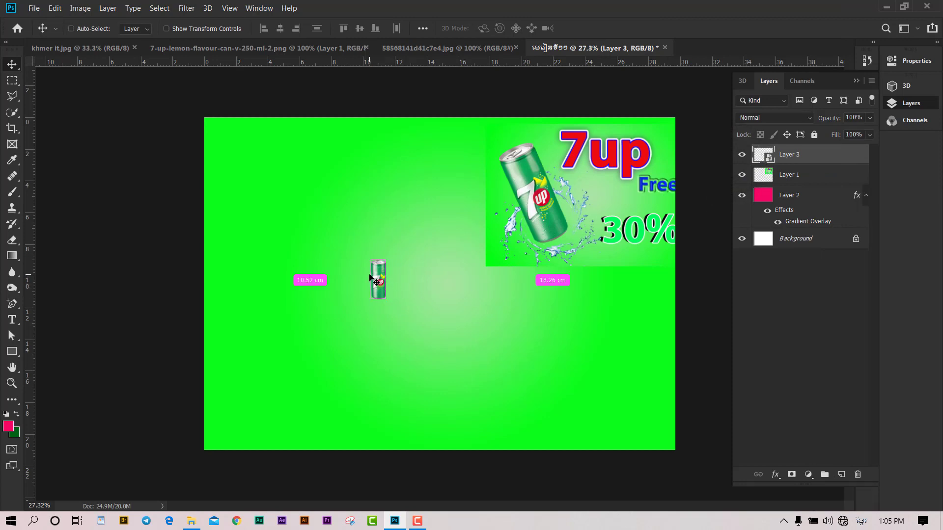
# Scale the can to about 510%, tilt it roughly -25°, and place it on the left.
pyautogui.hotkey('ctrl', 't')
pyautogui.moveTo(387, 301)
pyautogui.mouseDown()
pyautogui.moveTo(491, 381)
pyautogui.moveTo(485, 368)
pyautogui.mouseUp()
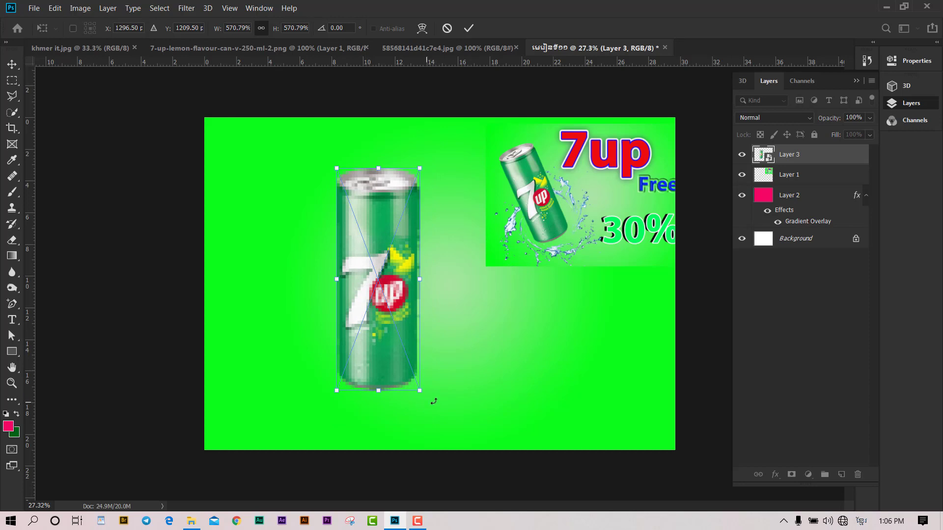
pyautogui.moveTo(432, 401); pyautogui.dragTo(476, 369)
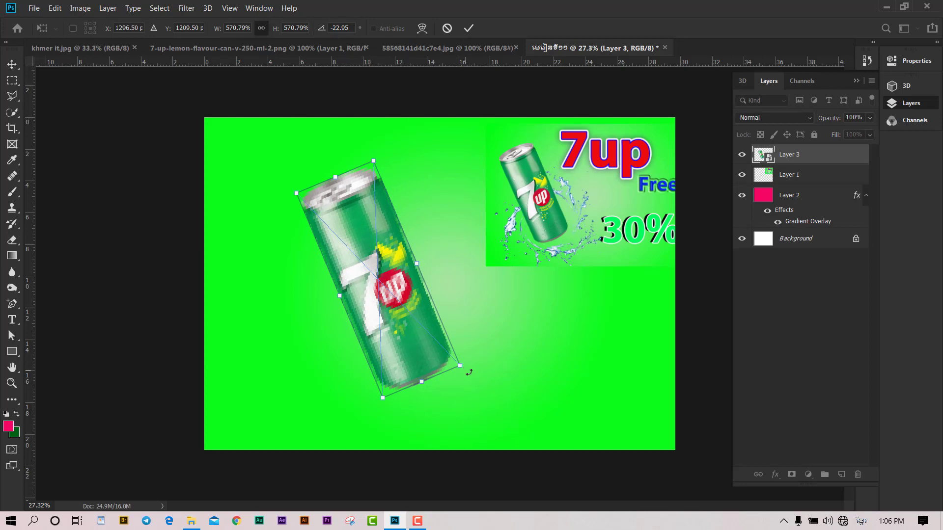
pyautogui.moveTo(474, 371); pyautogui.dragTo(483, 370)
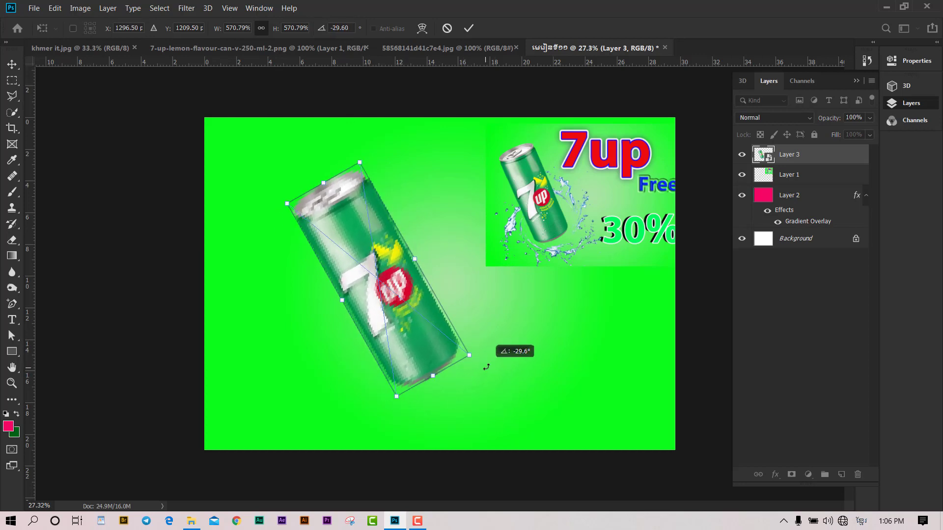
pyautogui.moveTo(401, 280); pyautogui.dragTo(357, 275)
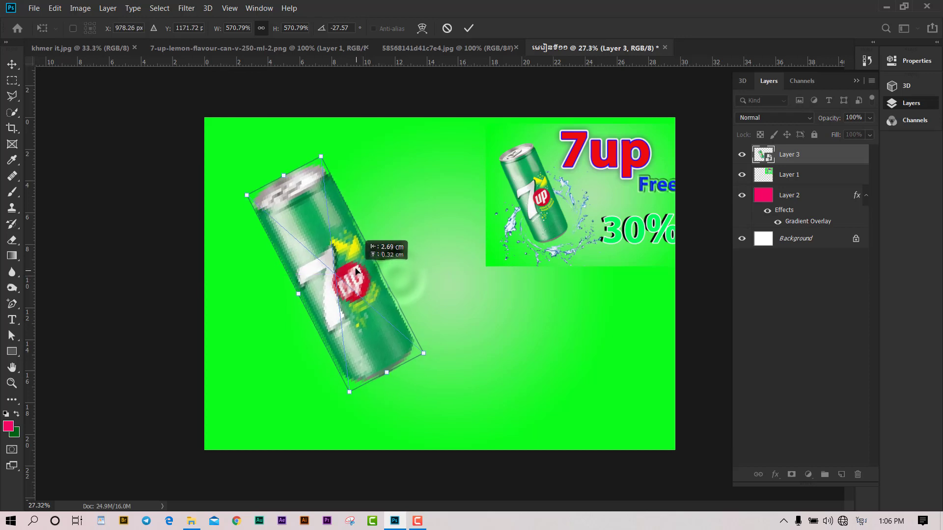
pyautogui.moveTo(432, 359); pyautogui.dragTo(426, 347)
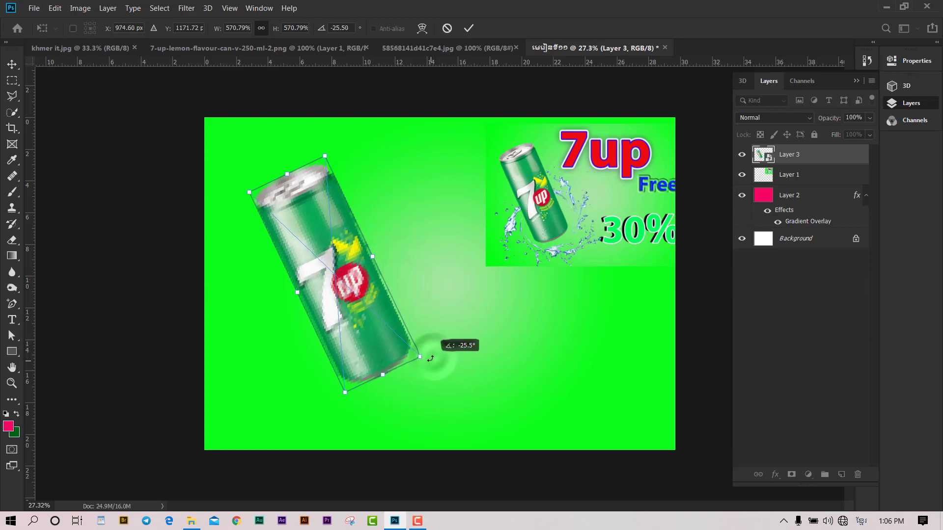
pyautogui.moveTo(388, 314)
pyautogui.mouseDown()
pyautogui.moveTo(366, 289)
pyautogui.moveTo(376, 318)
pyautogui.mouseUp()
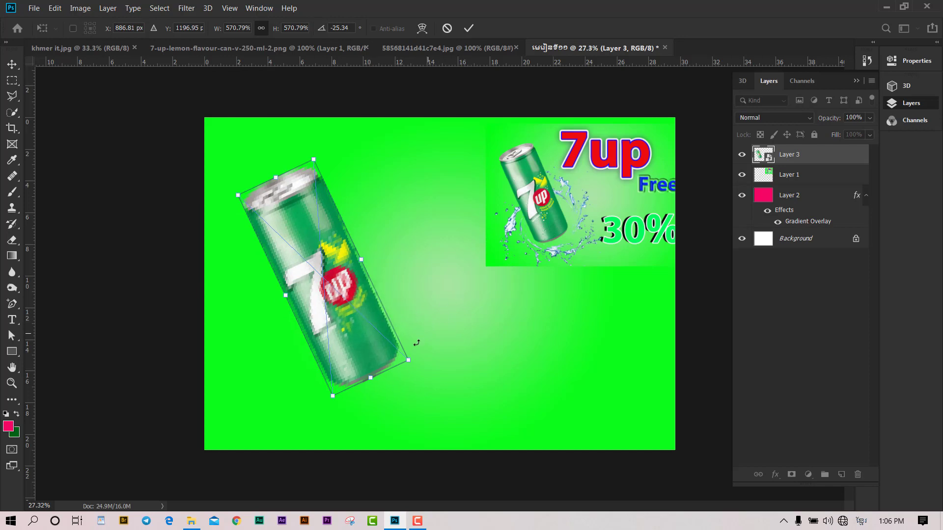
pyautogui.moveTo(408, 360); pyautogui.dragTo(382, 350)
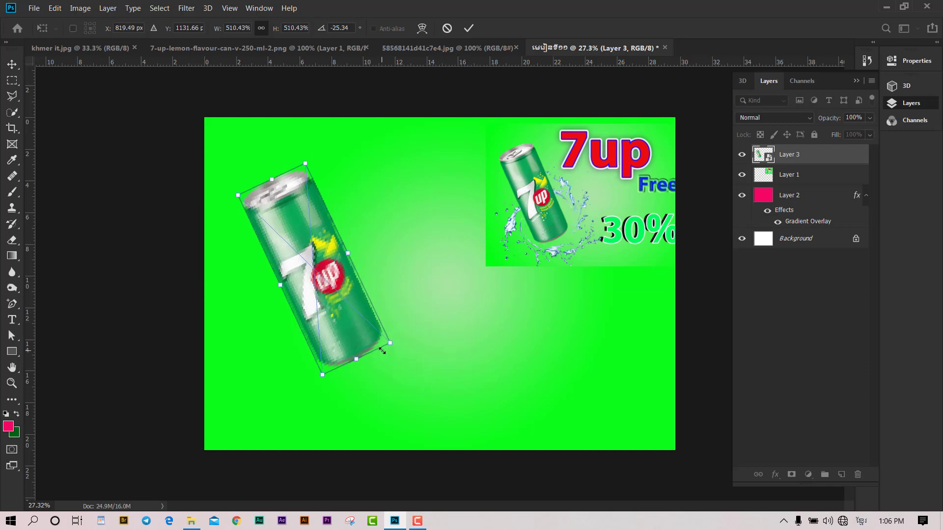
pyautogui.press('Return')
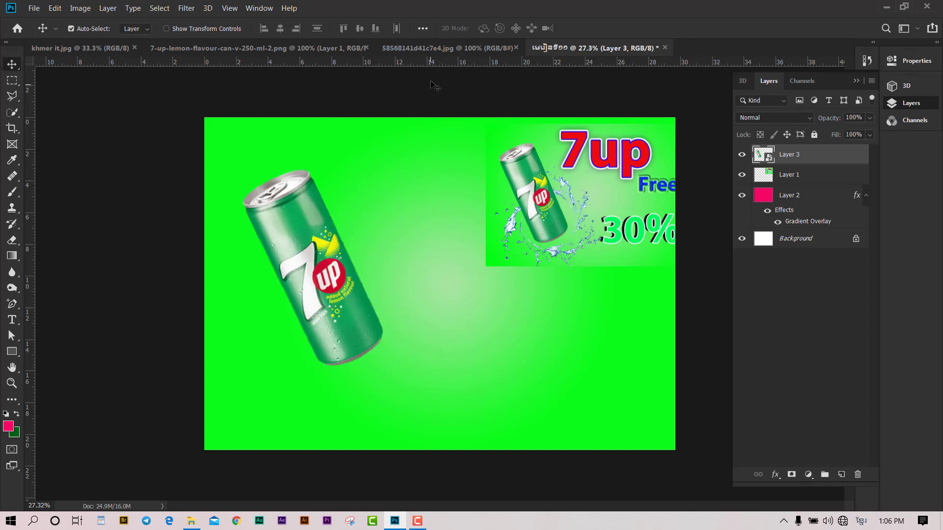
# Duplicate the splash image's Background layer and hide the original.
pyautogui.click(419, 49)
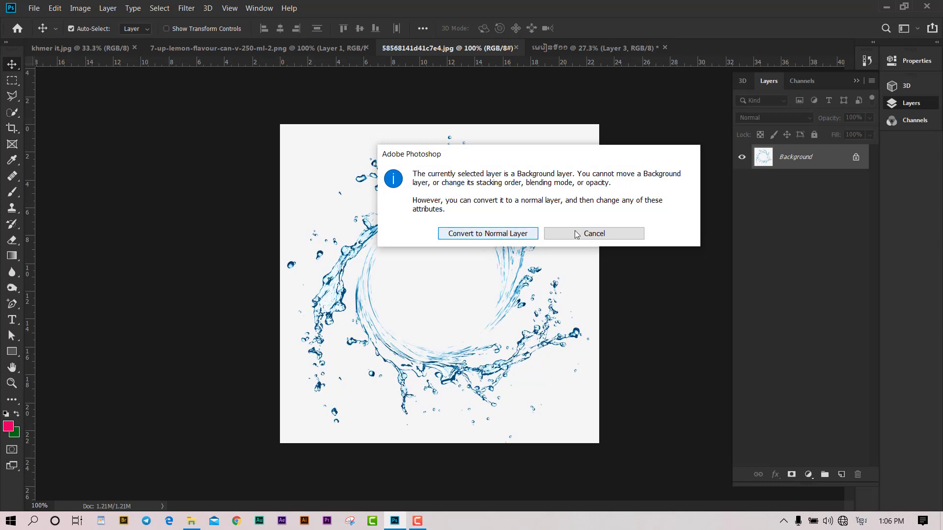
pyautogui.click(592, 231)
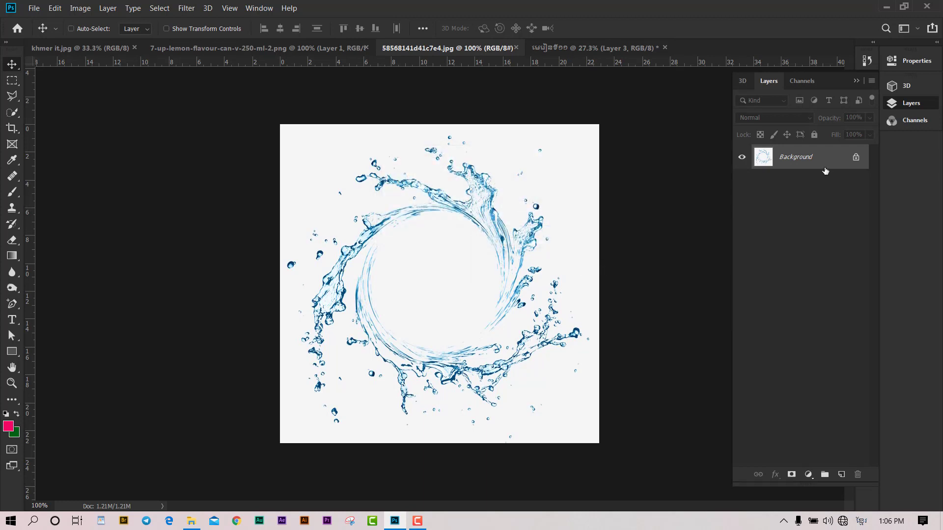
pyautogui.hotkey('ctrl', 'j')
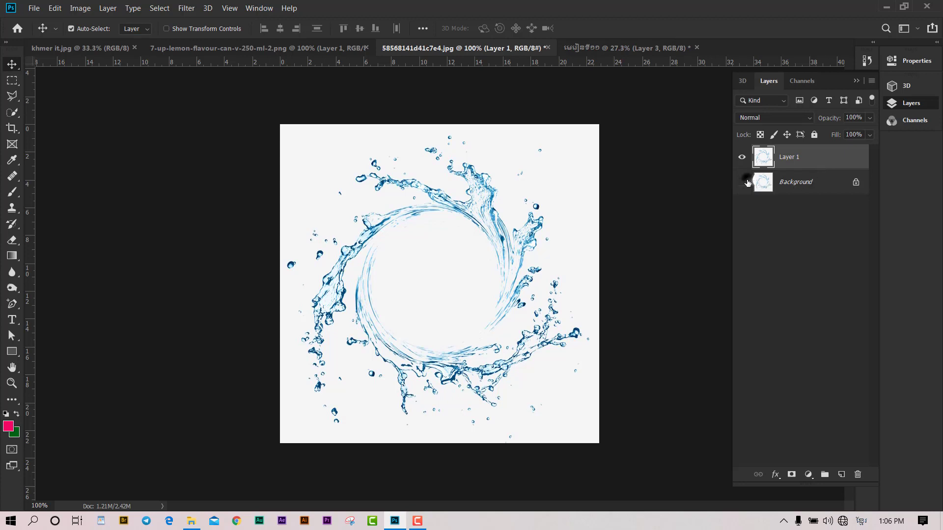
pyautogui.click(741, 182)
# Magic-erase the splash's white background and drag it into the poster as Layer 4.
pyautogui.moveTo(12, 240); pyautogui.dragTo(69, 265)
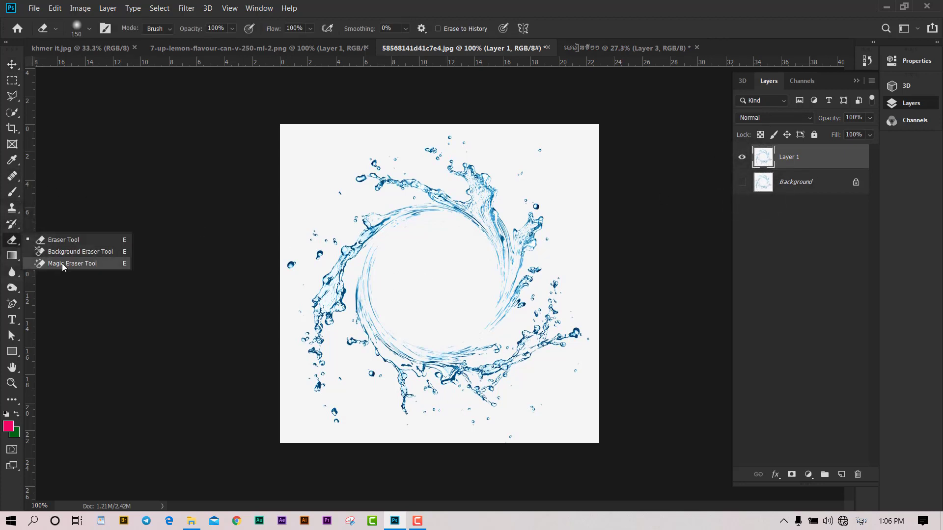
pyautogui.click(79, 263)
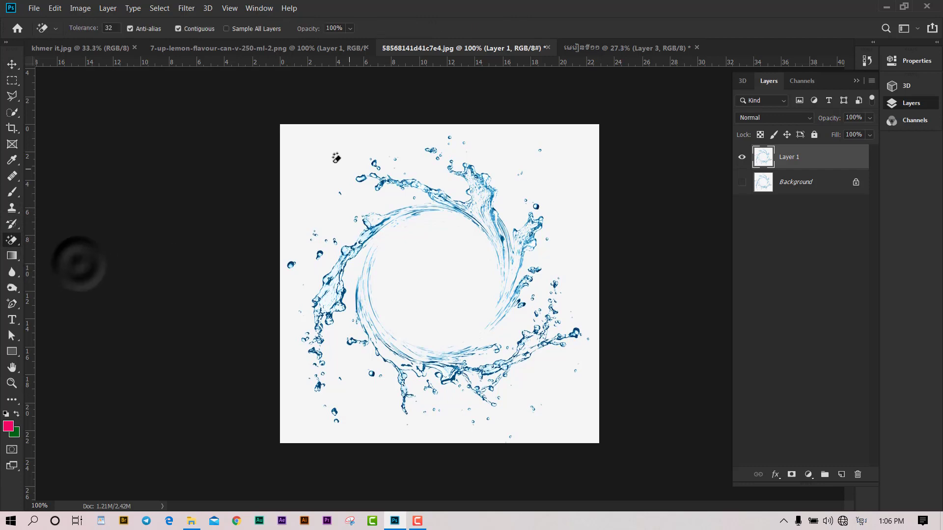
pyautogui.click(317, 155)
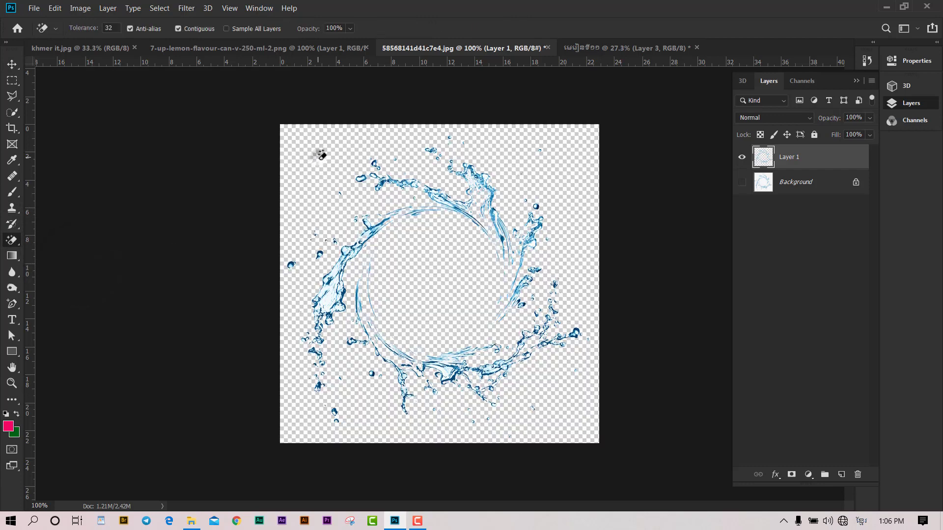
pyautogui.click(12, 64)
pyautogui.moveTo(458, 205); pyautogui.dragTo(413, 271)
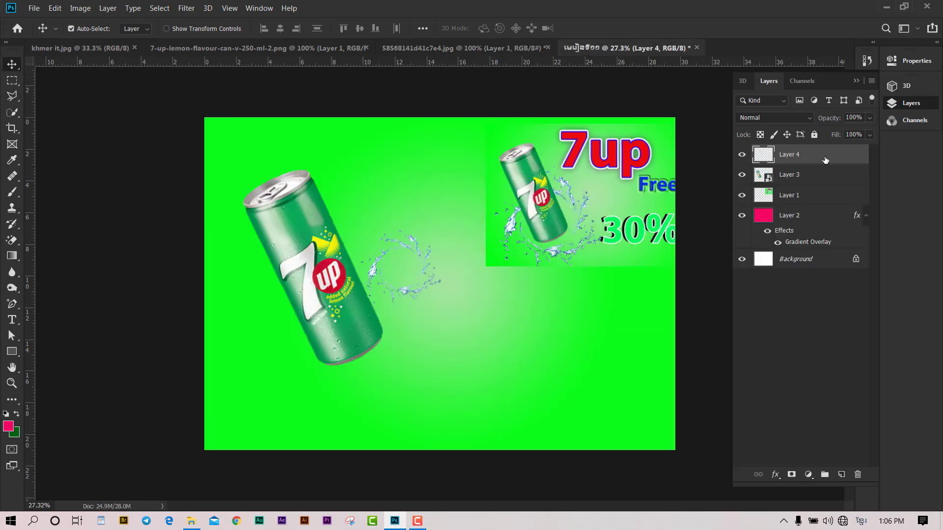
# Convert the splash to a Smart Object, scale it to 239% around the can's base, and send it behind the can.
pyautogui.rightClick(825, 160)
pyautogui.click(702, 165)
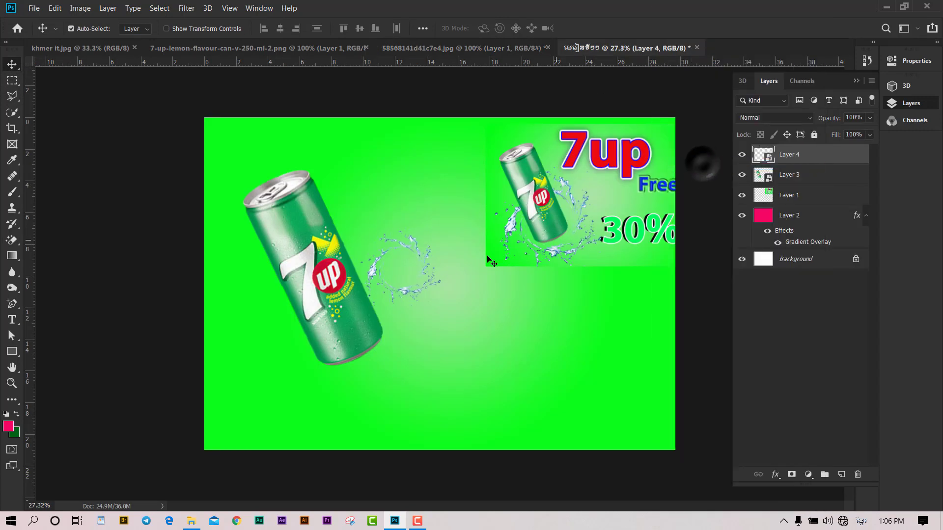
pyautogui.hotkey('ctrl', 't')
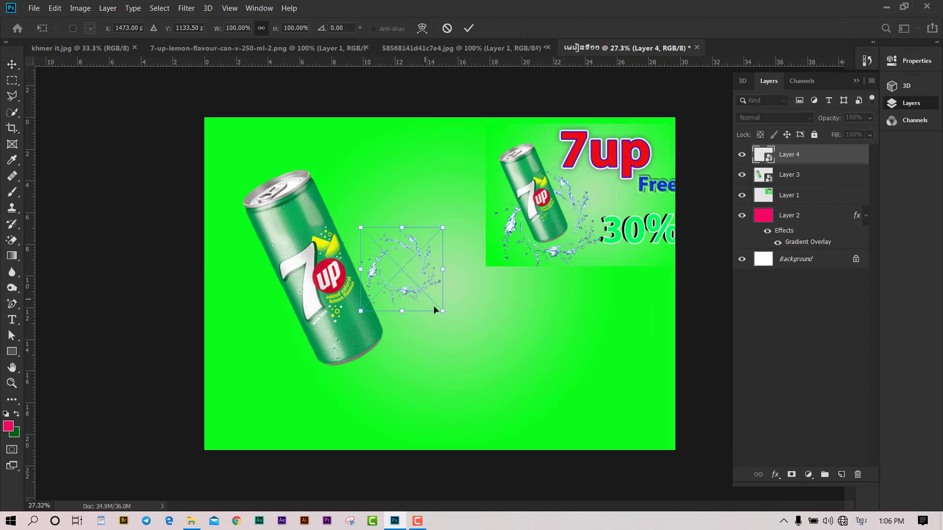
pyautogui.moveTo(434, 309); pyautogui.dragTo(564, 425)
pyautogui.moveTo(458, 325); pyautogui.dragTo(400, 330)
pyautogui.click(469, 28)
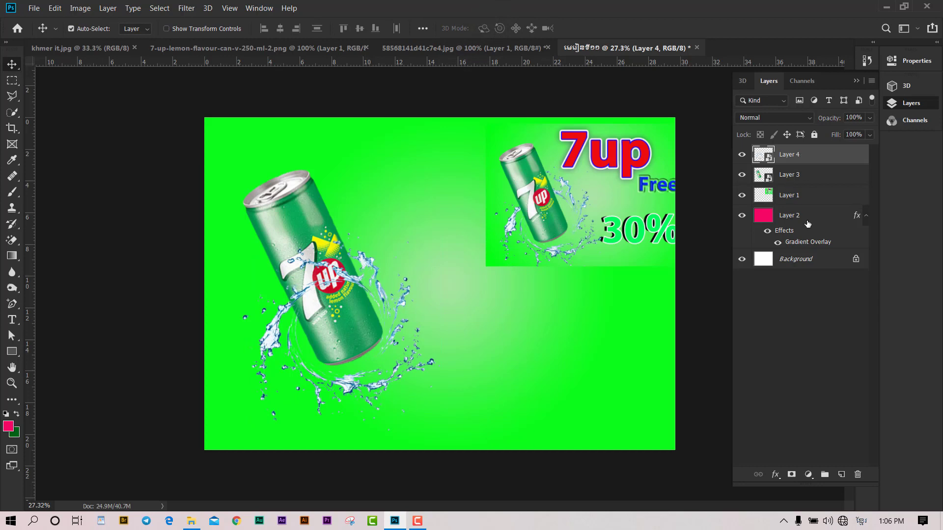
pyautogui.press('ctrl')
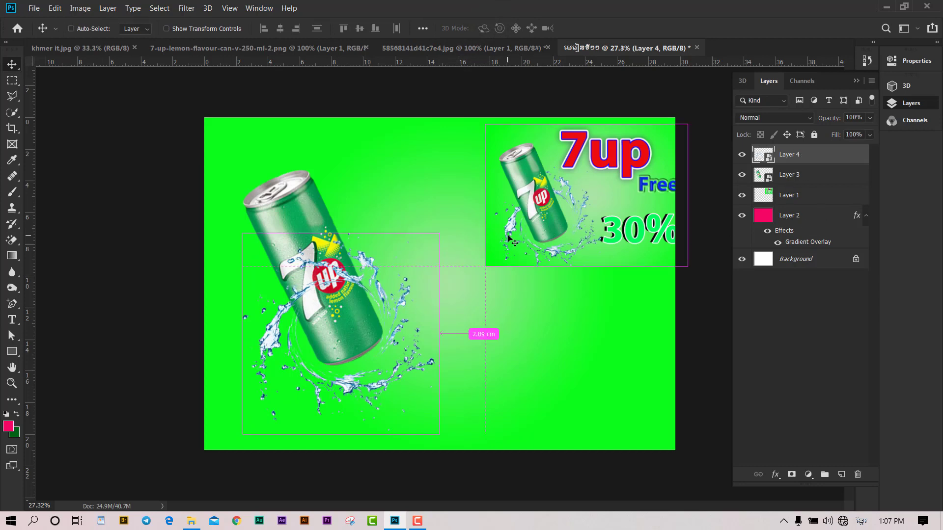
pyautogui.hotkey('ctrl', '[')
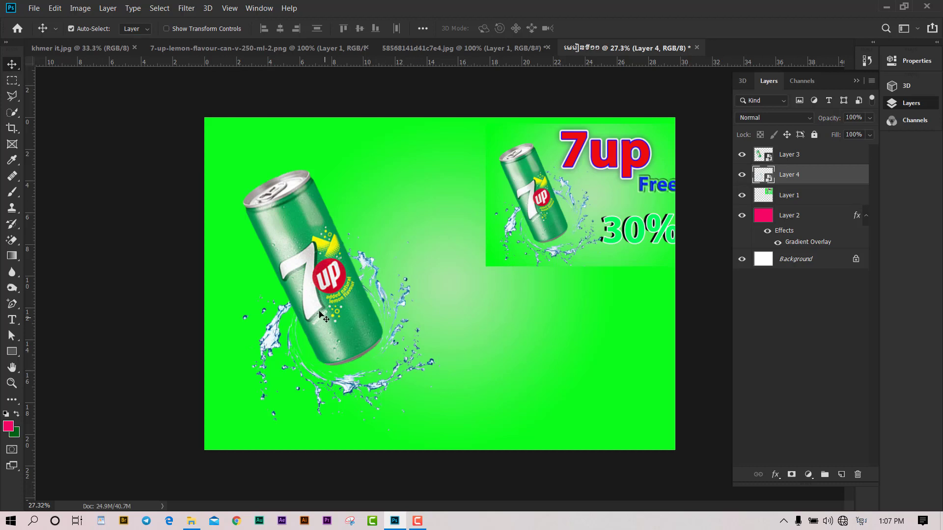
# Move the reference mockup layer to the poster's top-left and bring it to the front.
pyautogui.keyDown('alt'); pyautogui.scroll(-2, 540, 200); pyautogui.keyUp('alt')
pyautogui.keyDown('alt'); pyautogui.scroll(1, 540, 201); pyautogui.keyUp('alt')
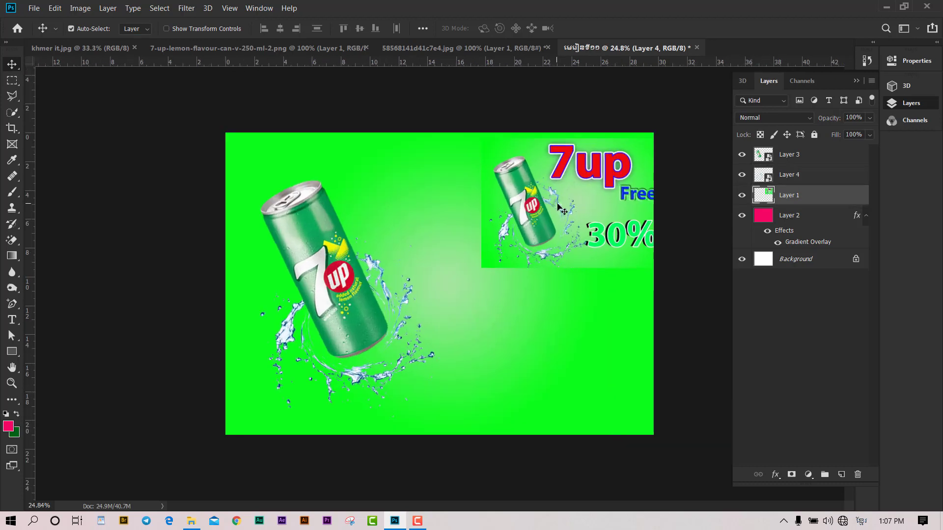
pyautogui.moveTo(569, 211); pyautogui.dragTo(298, 212)
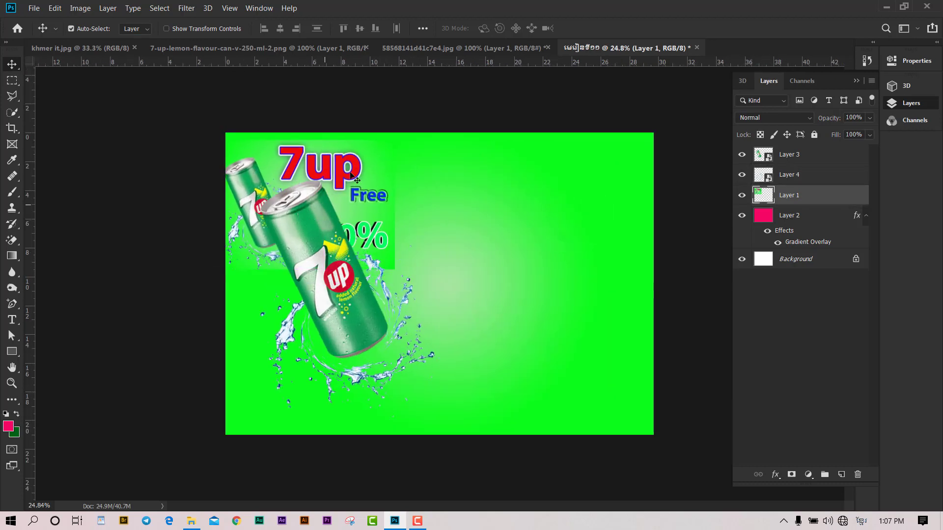
pyautogui.hotkey('ctrl', 'shift', ']')
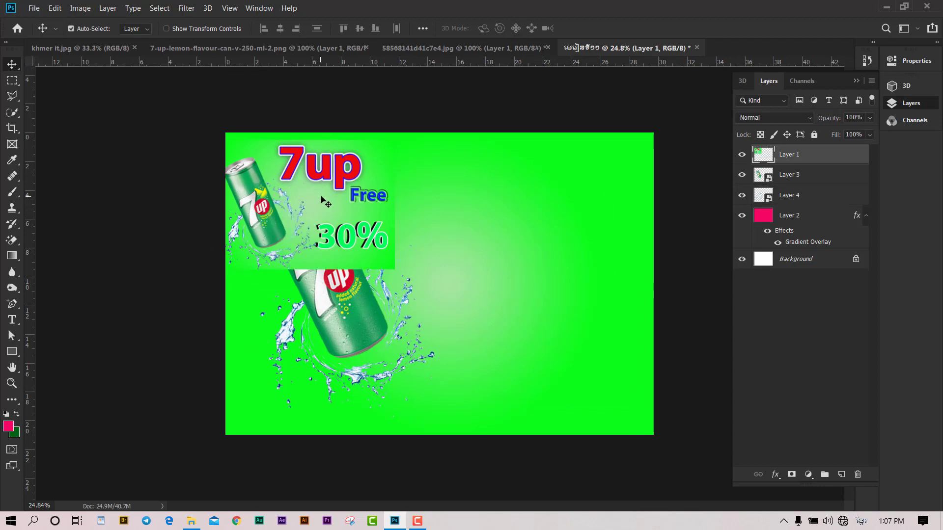
# Start a new text layer near the poster's top right.
pyautogui.click(12, 320)
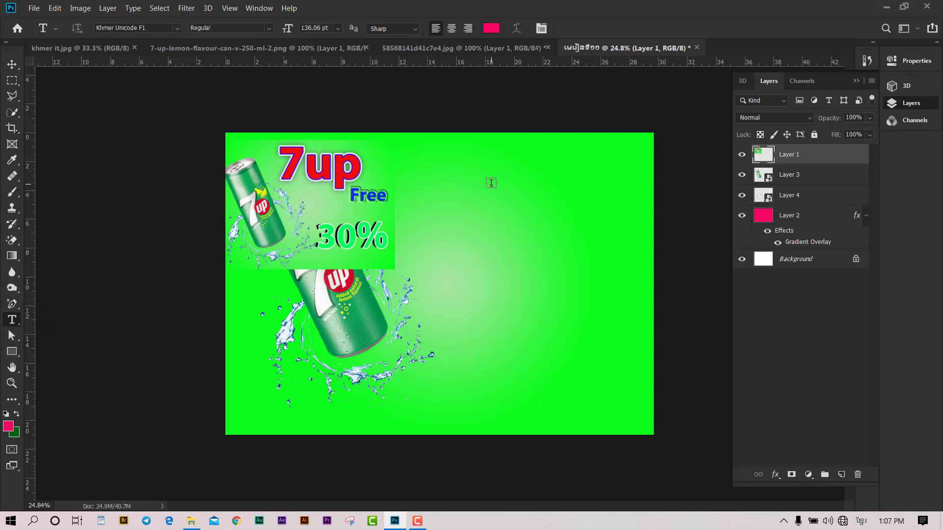
pyautogui.click(491, 183)
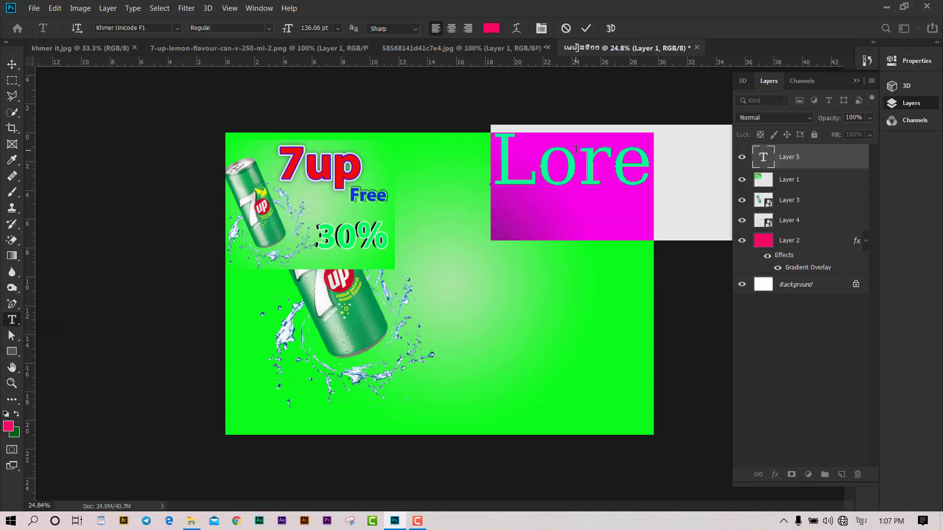
pyautogui.write('ល')
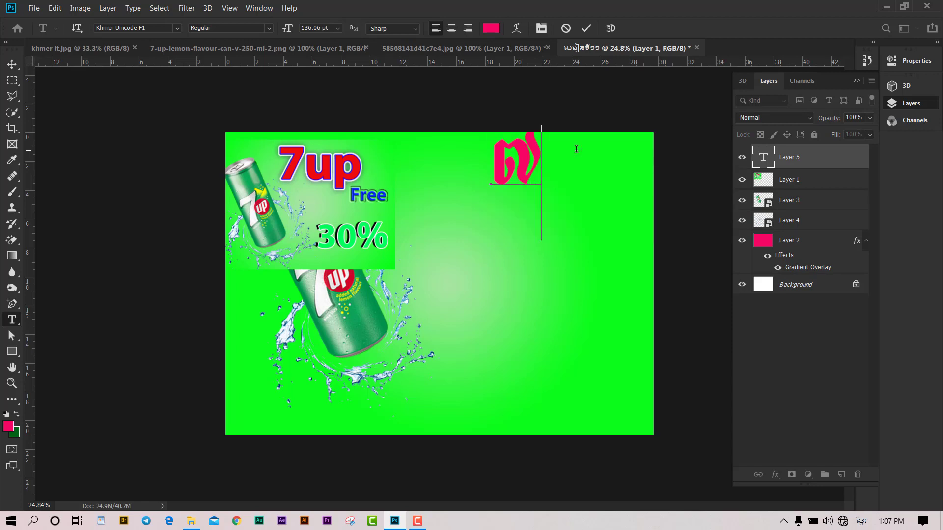
pyautogui.press('BackSpace')
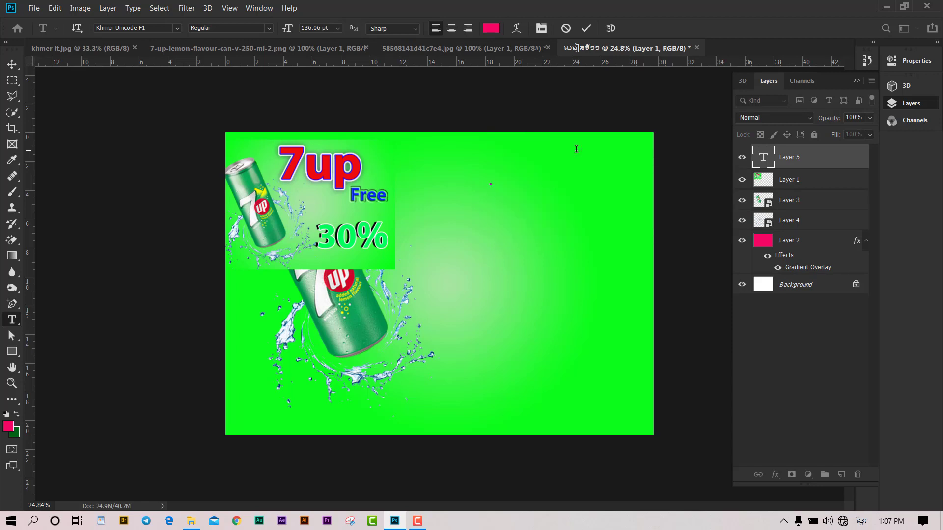
# Set the font to Leelawadee UI, type '7up' and select all of it.
pyautogui.click(177, 28)
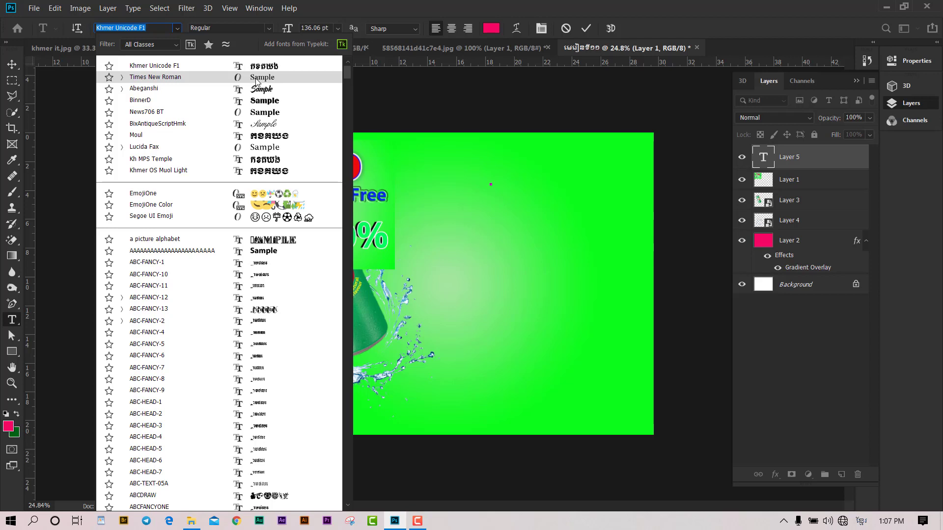
pyautogui.click(264, 101)
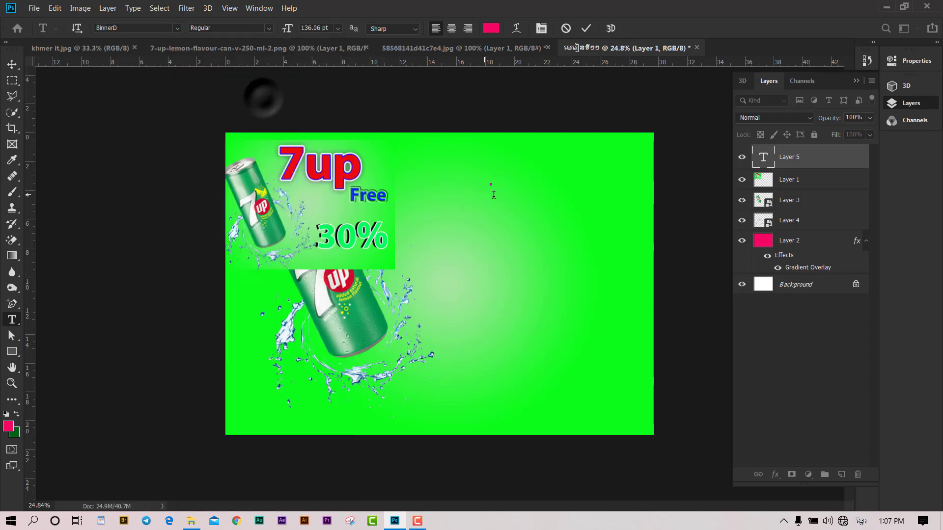
pyautogui.write('ឃ')
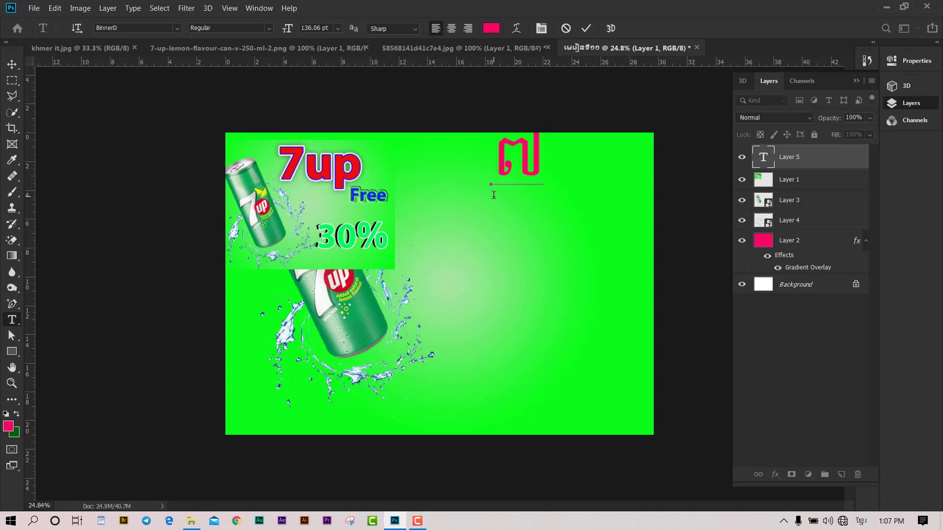
pyautogui.press('BackSpace')
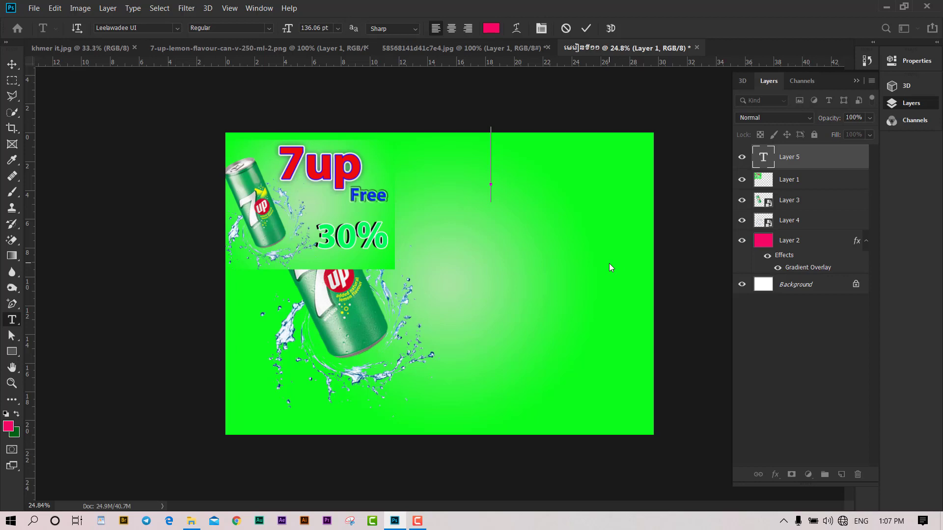
pyautogui.write('7')
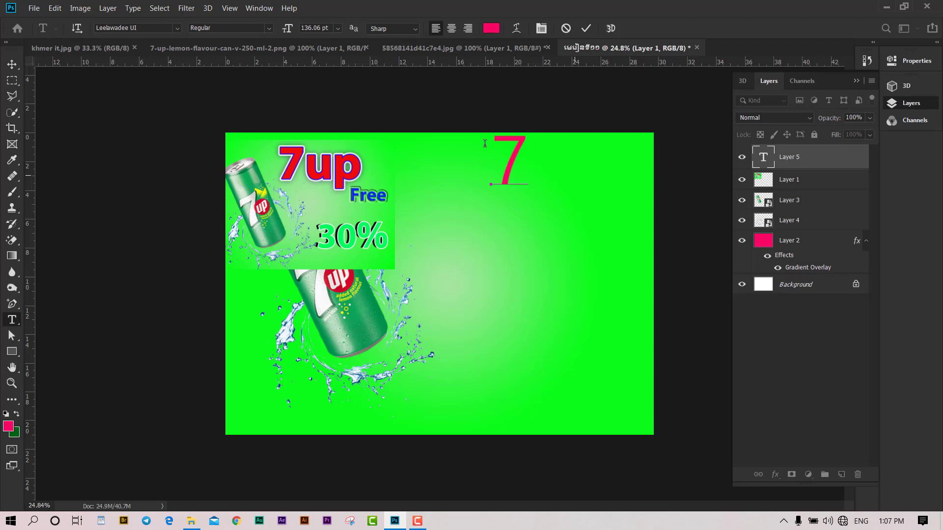
pyautogui.write('u')
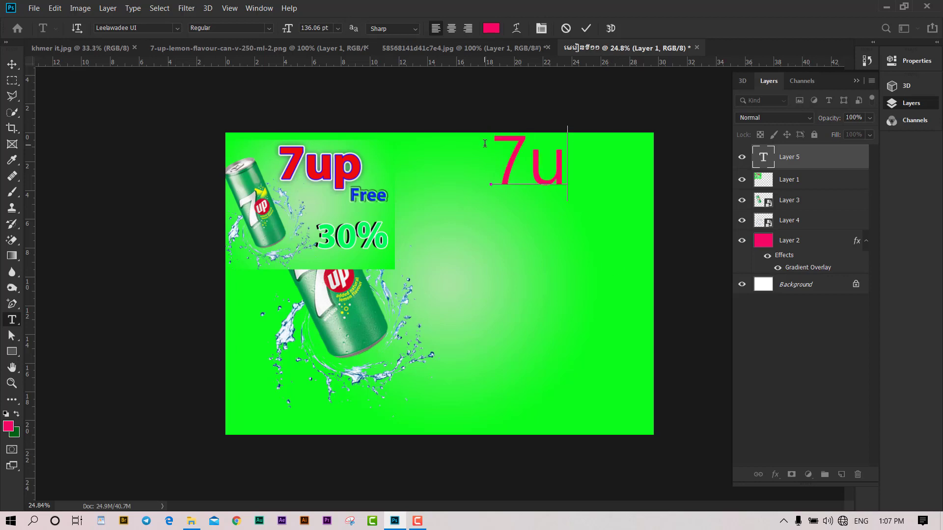
pyautogui.write('p')
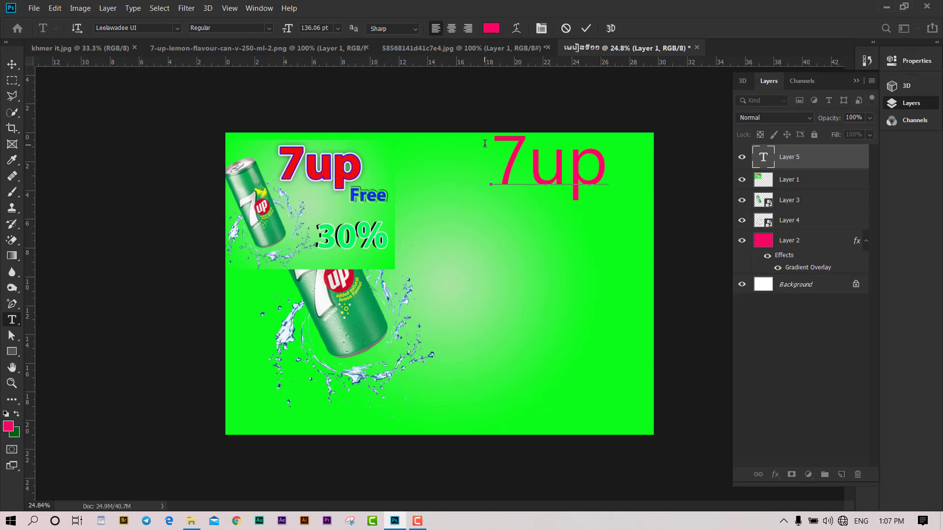
pyautogui.hotkey('ctrl', 'a')
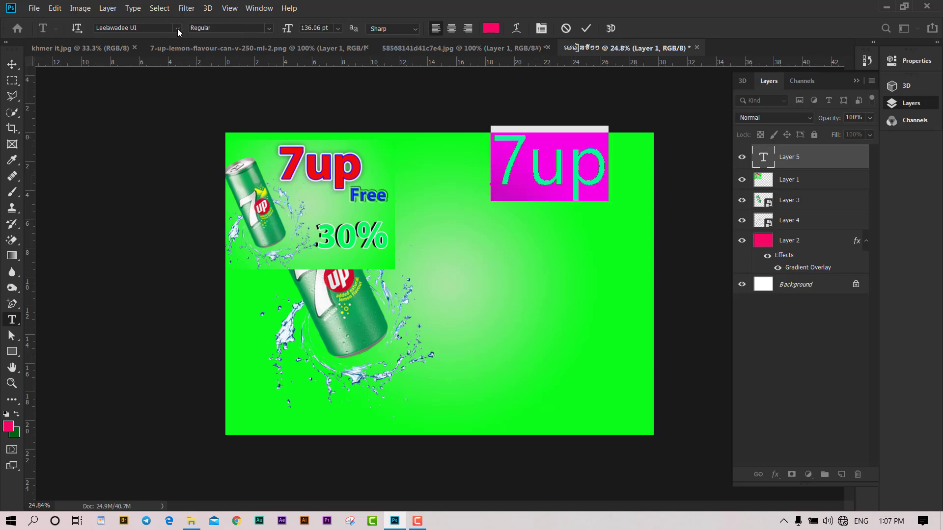
# Browse the font list and set the 7up text to Times New Roman Bold.
pyautogui.click(178, 29)
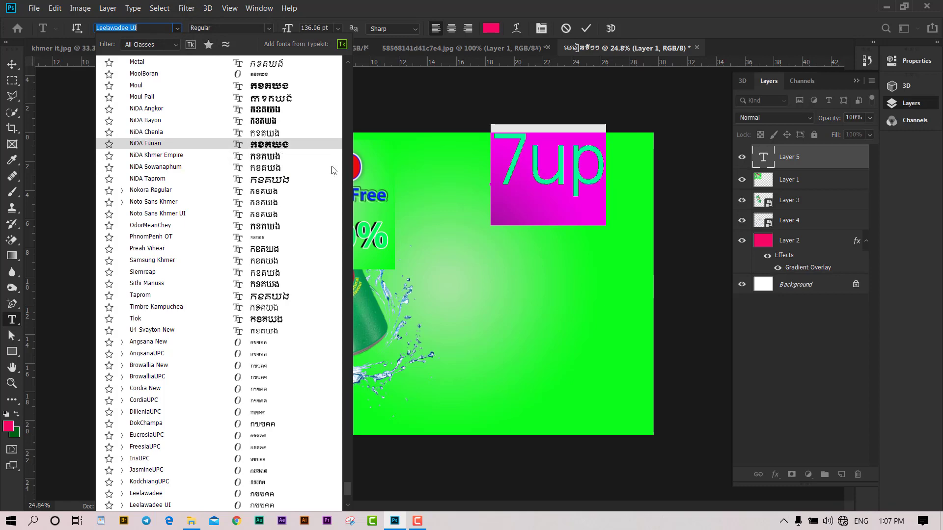
pyautogui.moveTo(347, 488); pyautogui.dragTo(367, 134)
pyautogui.scroll(1, 295, 157)
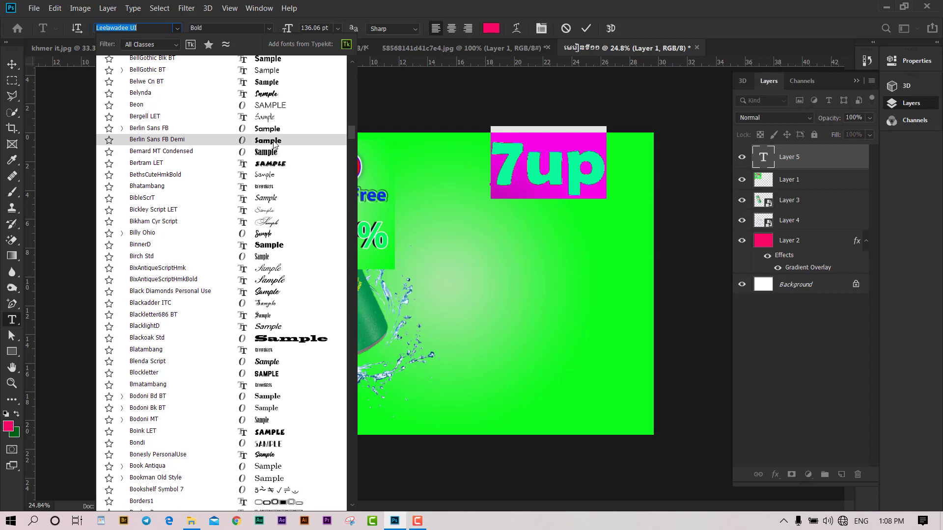
pyautogui.moveTo(350, 132); pyautogui.dragTo(350, 117)
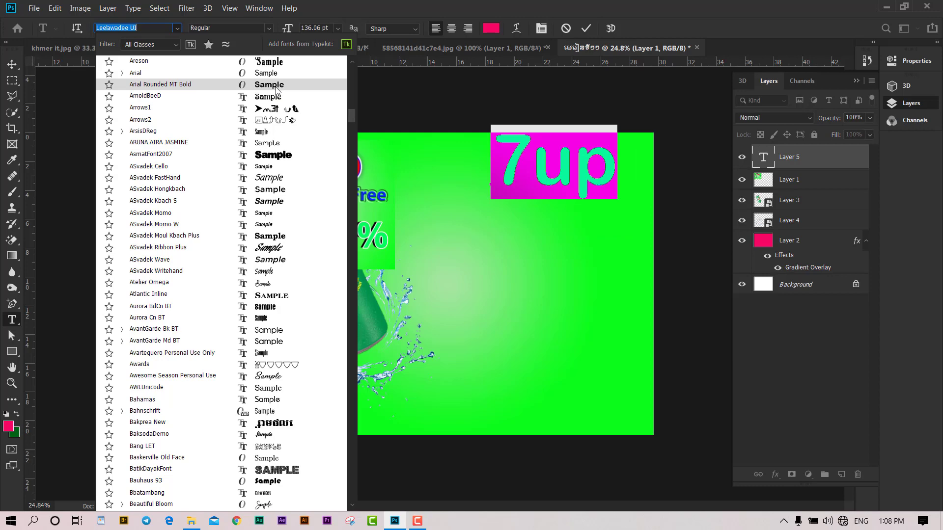
pyautogui.scroll(4, 274, 69)
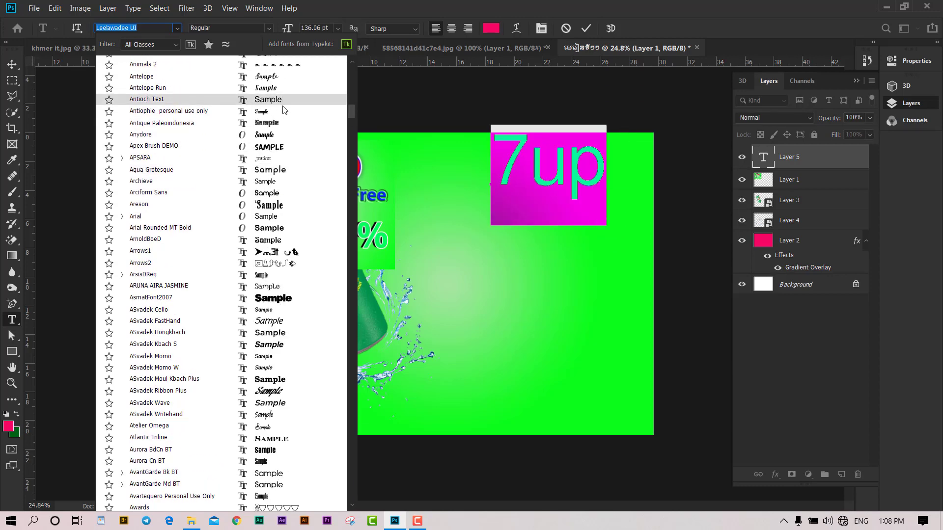
pyautogui.moveTo(349, 108); pyautogui.dragTo(351, 64)
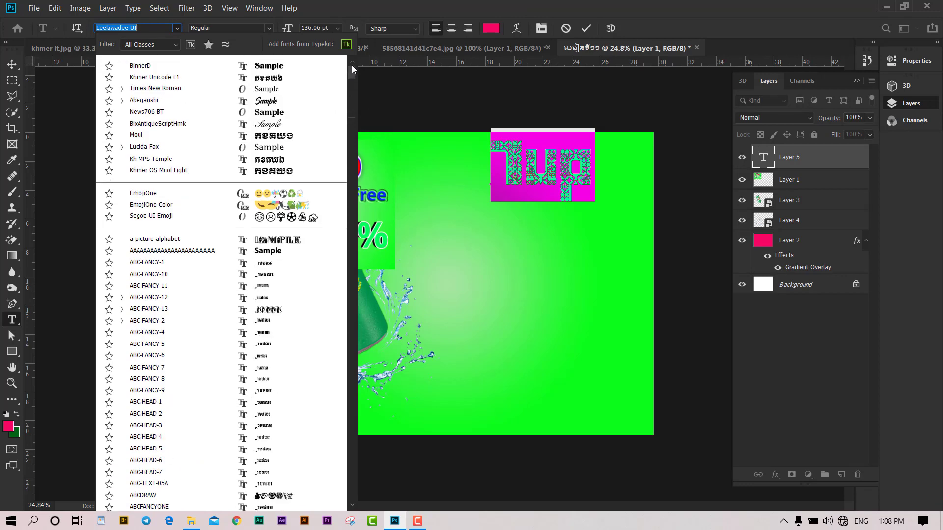
pyautogui.click(256, 88)
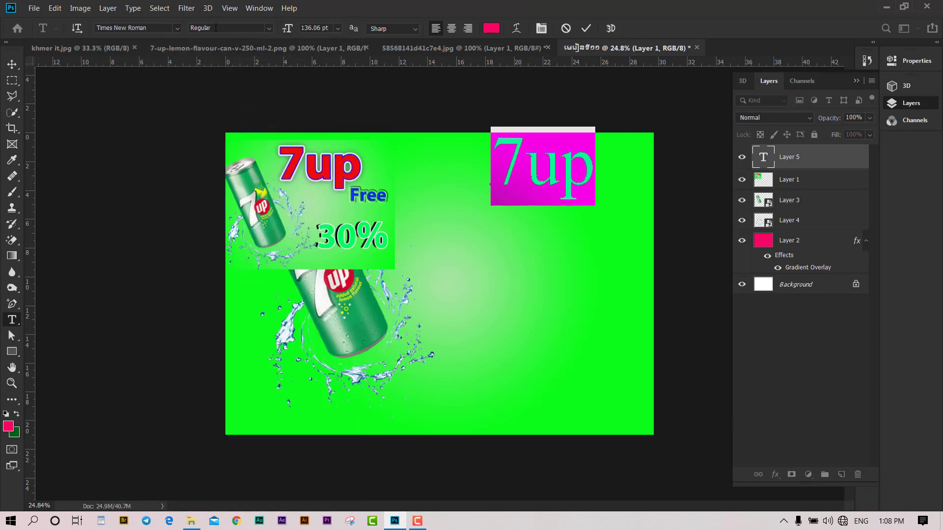
pyautogui.click(268, 28)
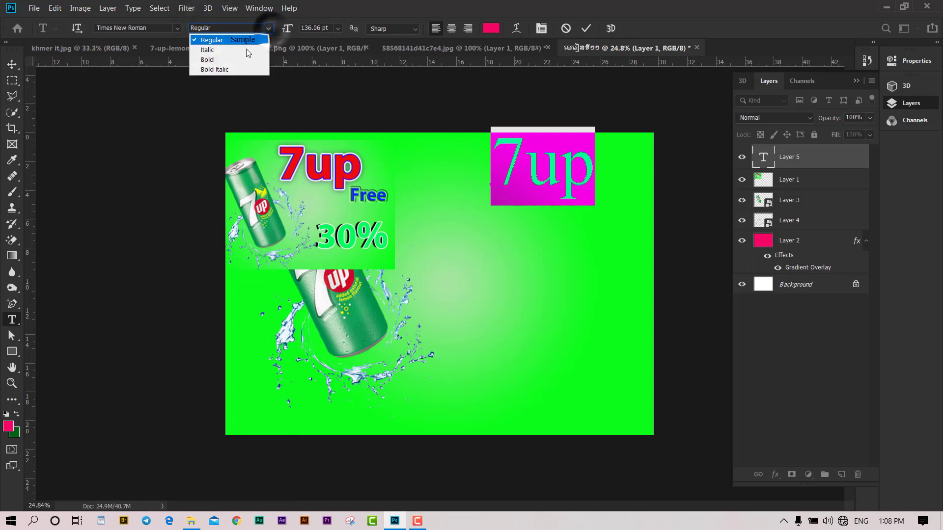
pyautogui.click(210, 60)
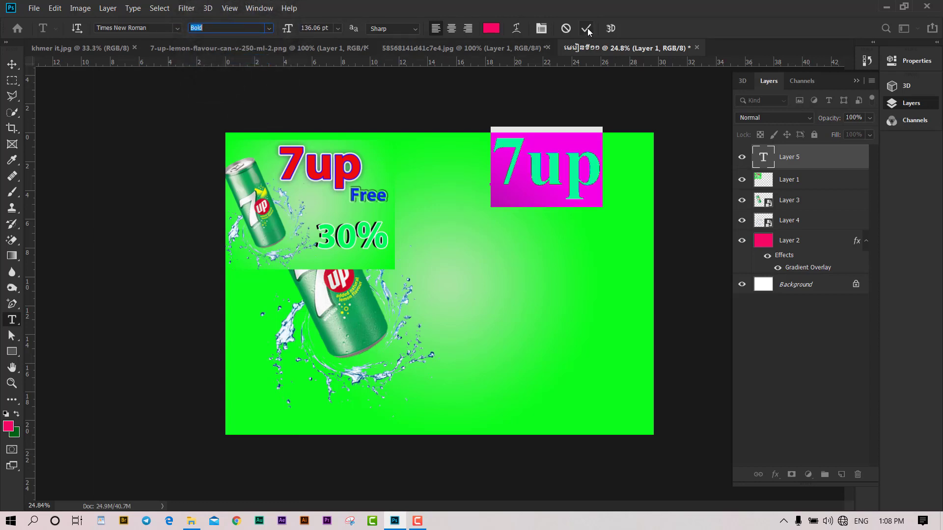
# Scroll through the font family list again looking for News706 BT.
pyautogui.click(174, 28)
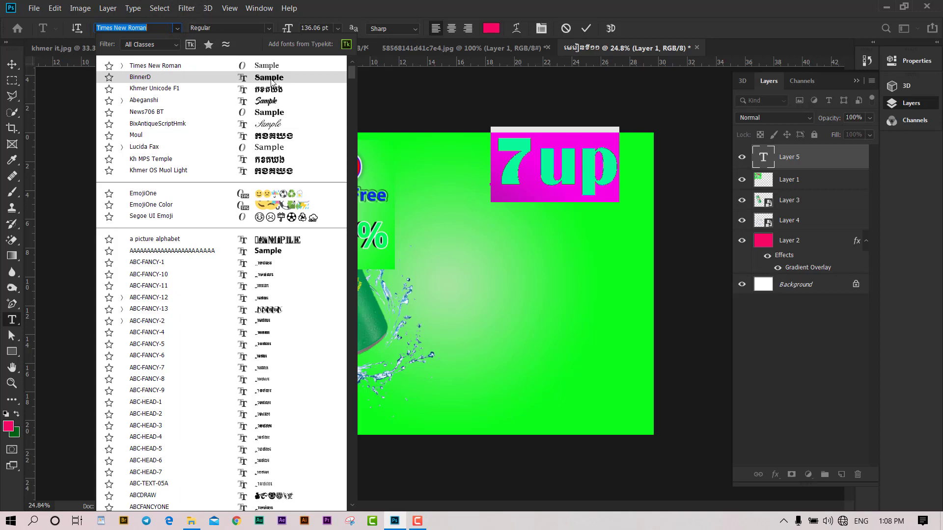
pyautogui.moveTo(351, 77); pyautogui.dragTo(350, 91)
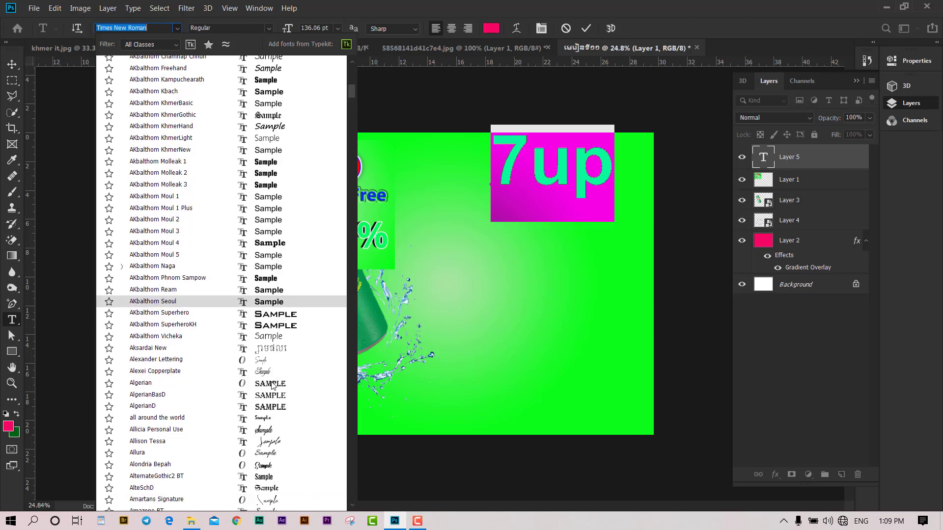
pyautogui.scroll(-3, 272, 385)
pyautogui.scroll(-3, 272, 386)
pyautogui.scroll(-1, 274, 386)
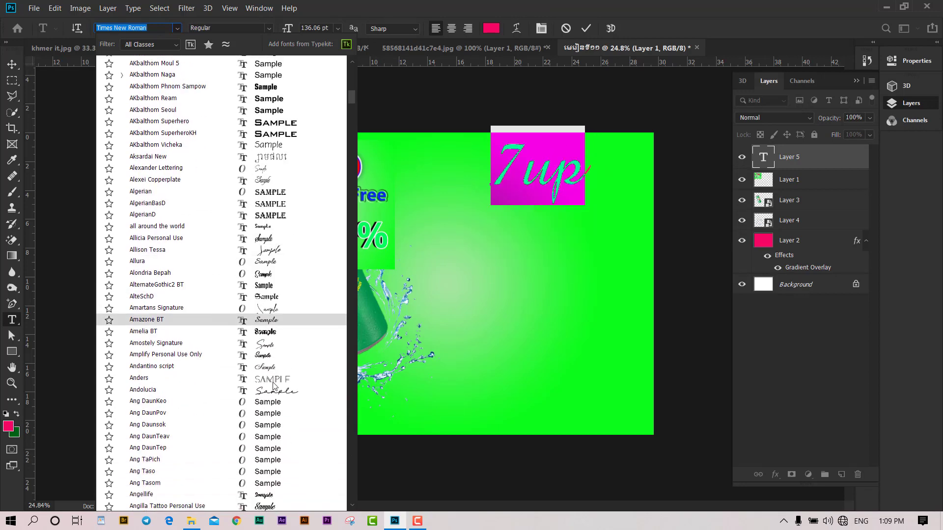
pyautogui.scroll(-3, 274, 393)
pyautogui.scroll(-2, 280, 420)
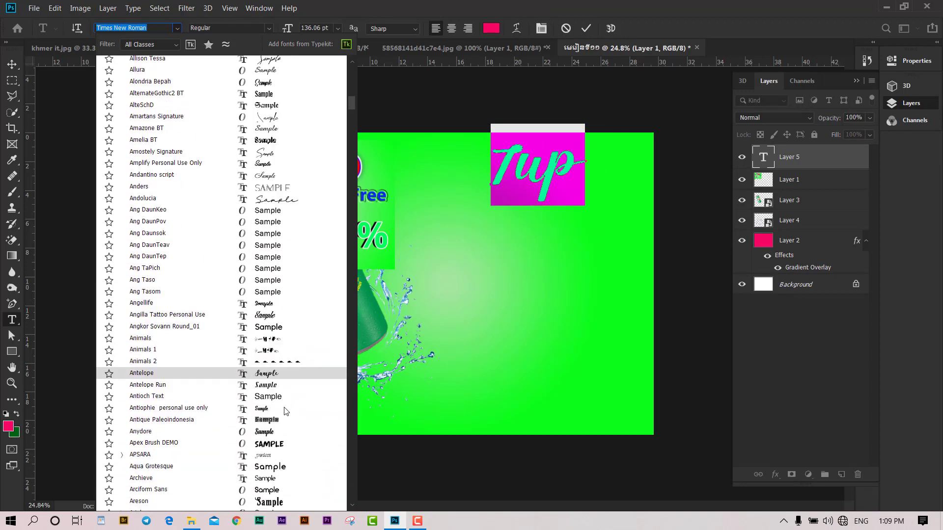
pyautogui.scroll(-2, 277, 412)
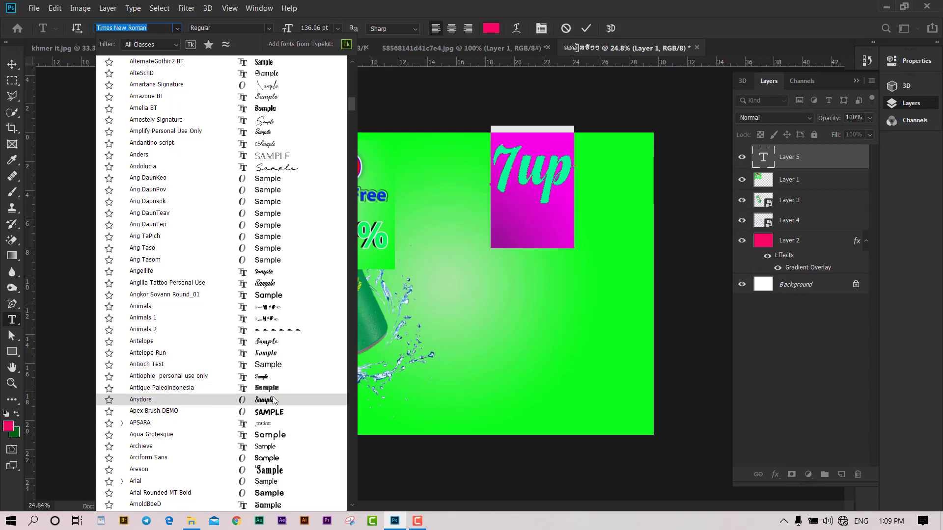
pyautogui.scroll(-2, 274, 407)
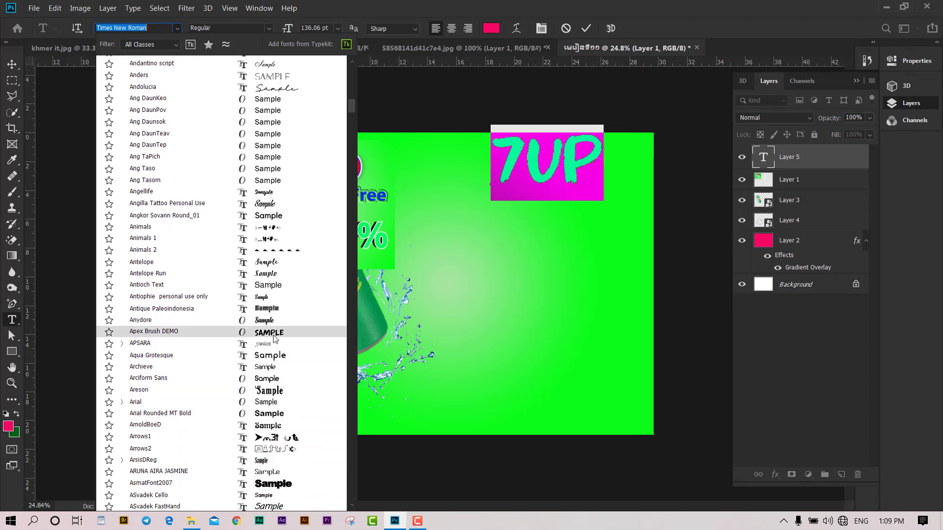
pyautogui.scroll(-1, 274, 372)
pyautogui.scroll(-1, 274, 372)
pyautogui.scroll(-1, 275, 393)
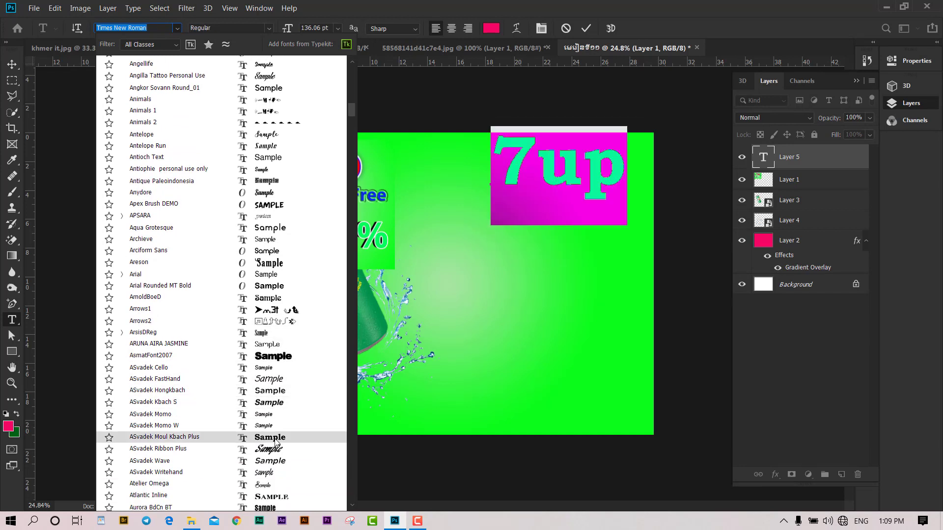
pyautogui.scroll(-2, 275, 442)
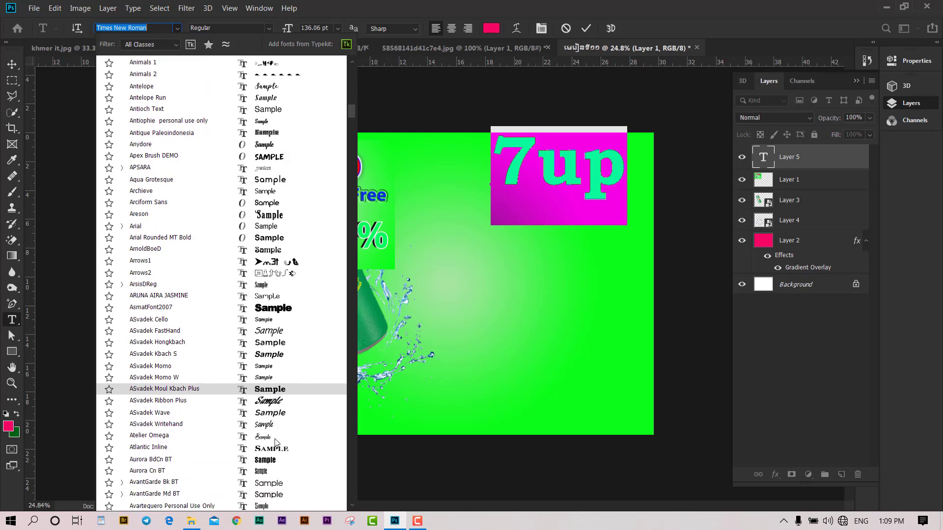
pyautogui.scroll(-2, 275, 438)
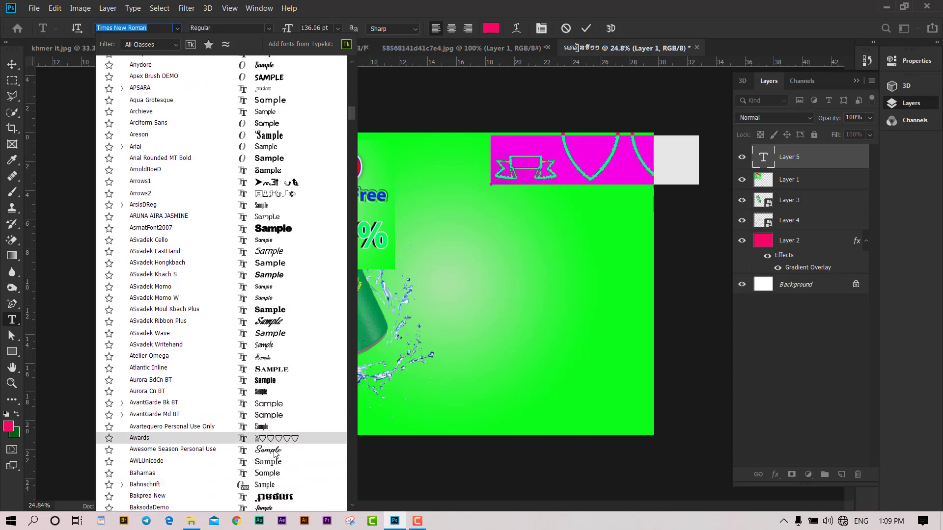
pyautogui.scroll(-2, 277, 461)
pyautogui.scroll(-1, 279, 476)
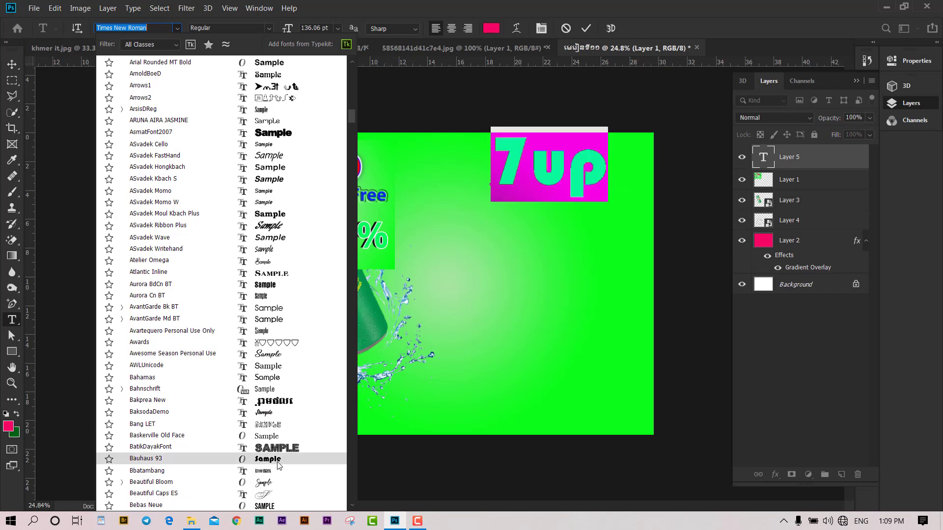
pyautogui.scroll(-3, 280, 464)
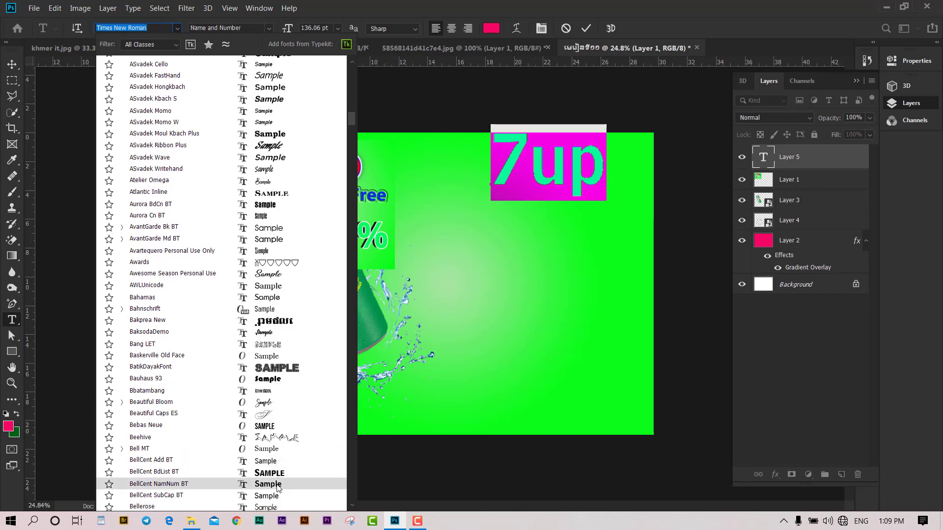
pyautogui.moveTo(352, 120); pyautogui.dragTo(347, 71)
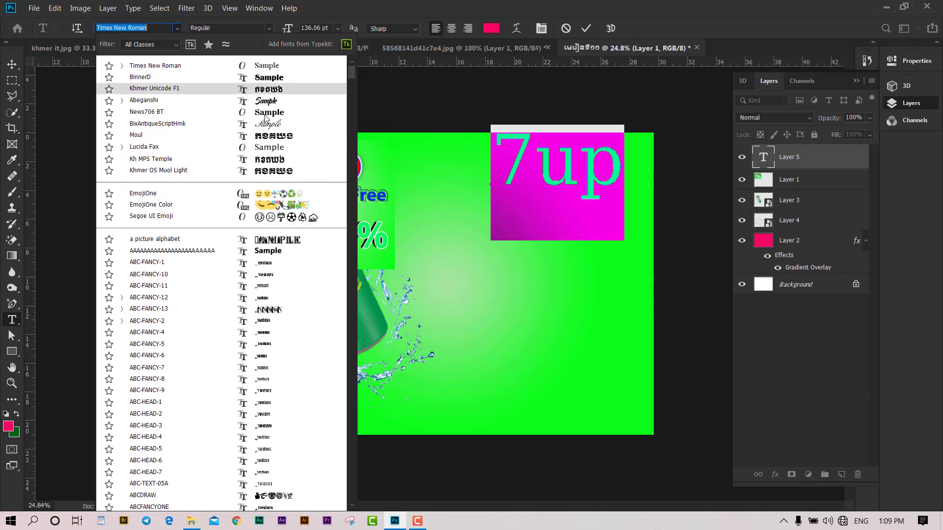
# Apply News706 BT to the 7up text, commit it, and nudge it left and down.
pyautogui.click(264, 113)
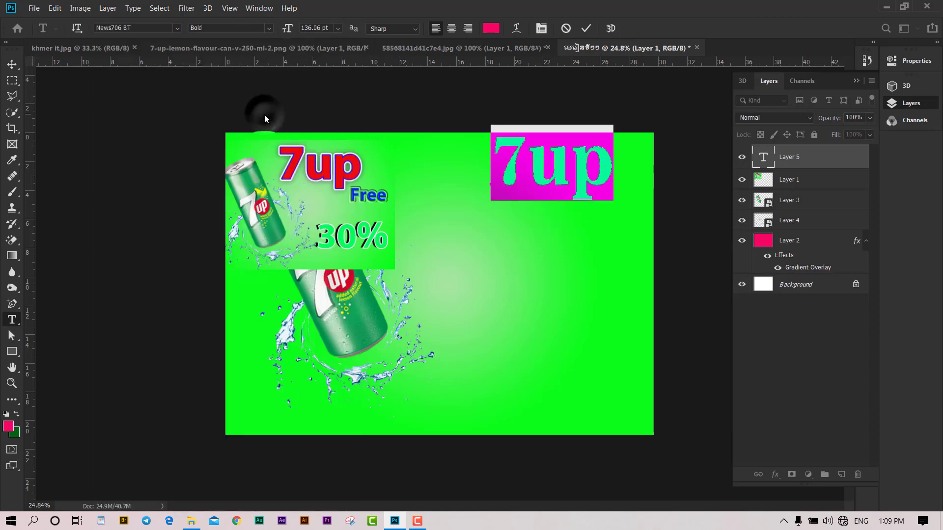
pyautogui.click(587, 29)
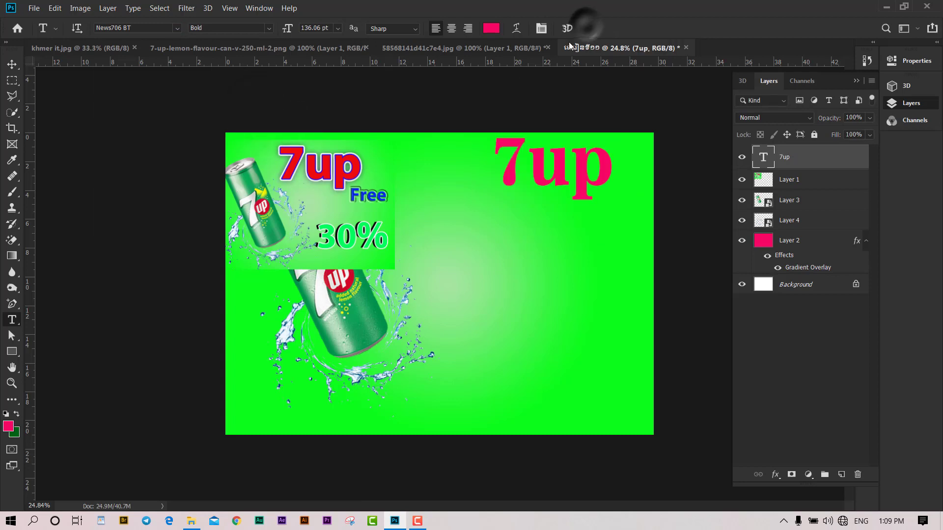
pyautogui.click(16, 66)
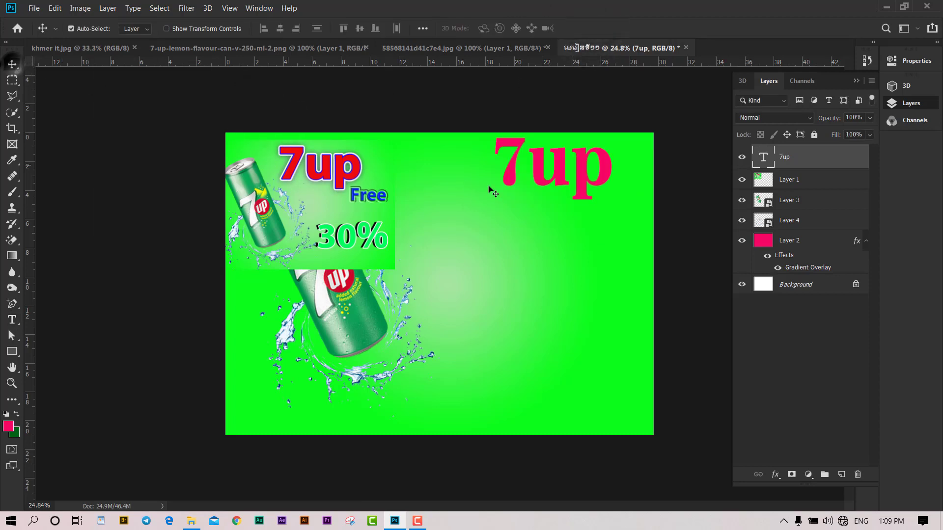
pyautogui.moveTo(542, 181); pyautogui.dragTo(524, 212)
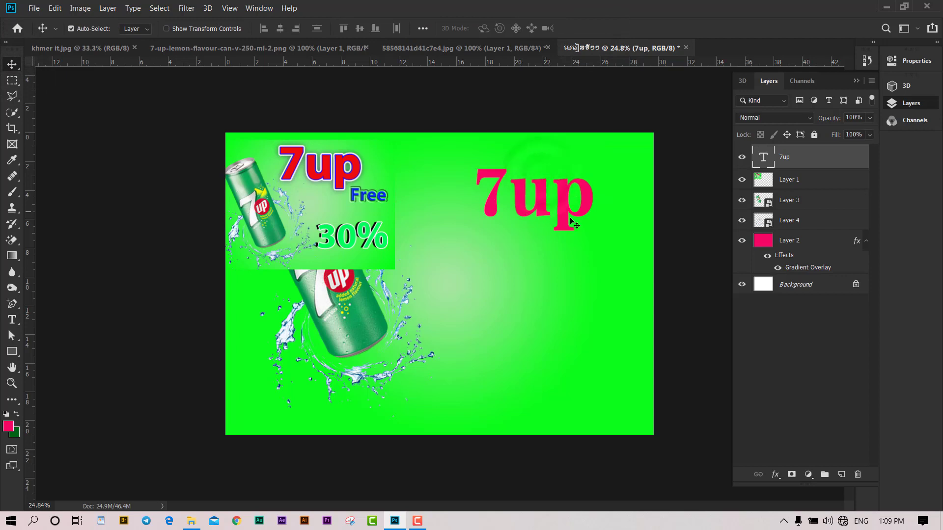
# Scale the 7up text to about 126.6% and move it up to the top-right.
pyautogui.hotkey('ctrl', 't')
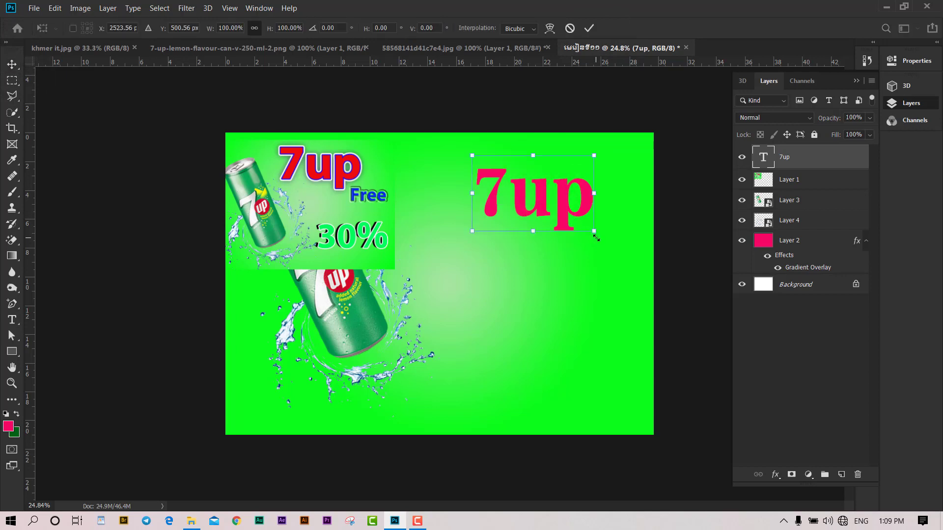
pyautogui.moveTo(596, 236); pyautogui.dragTo(626, 250)
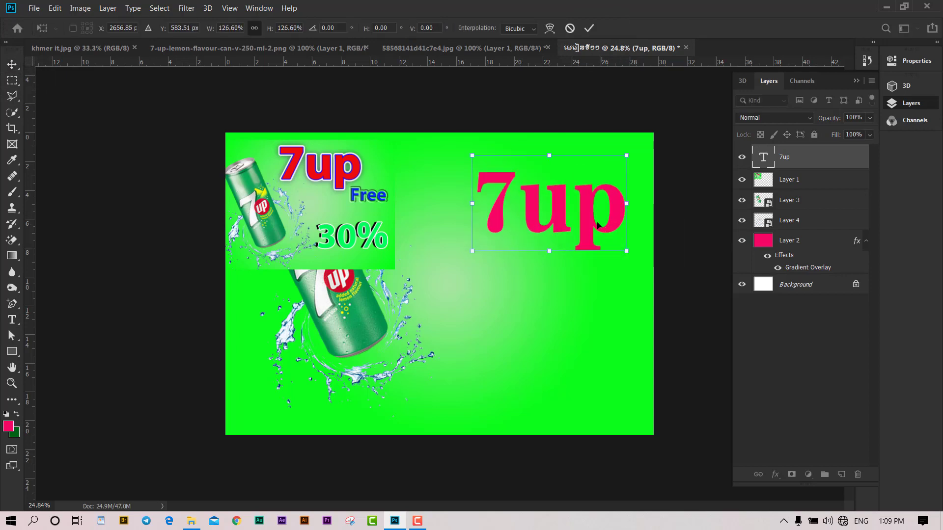
pyautogui.moveTo(581, 222); pyautogui.dragTo(571, 207)
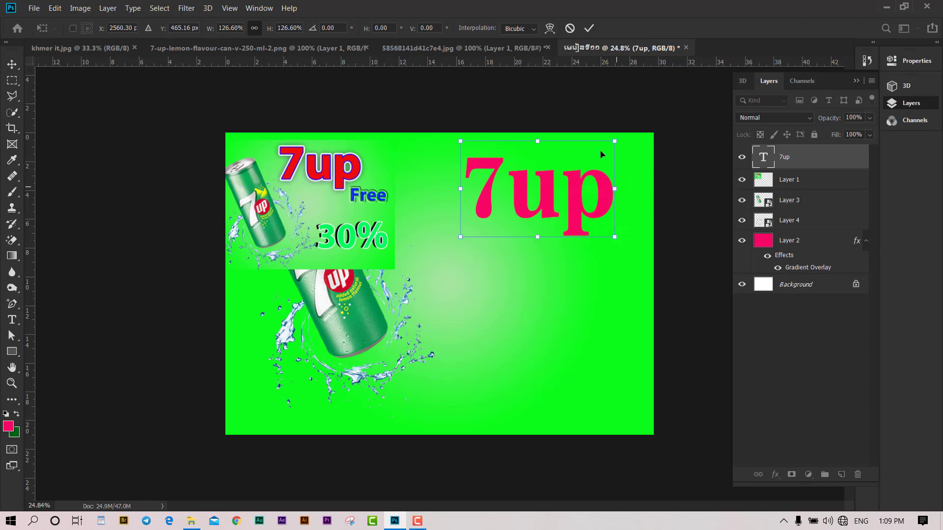
pyautogui.scroll(2, 337, 158)
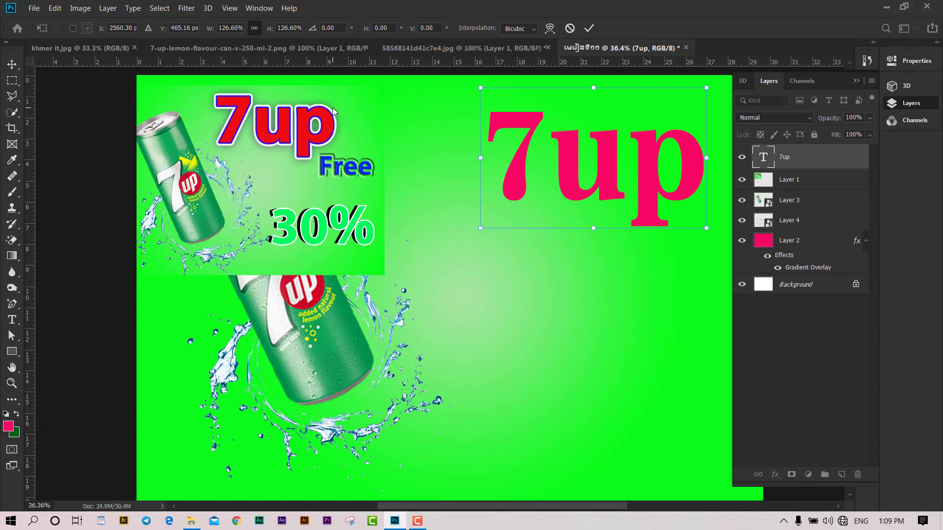
pyautogui.click(588, 28)
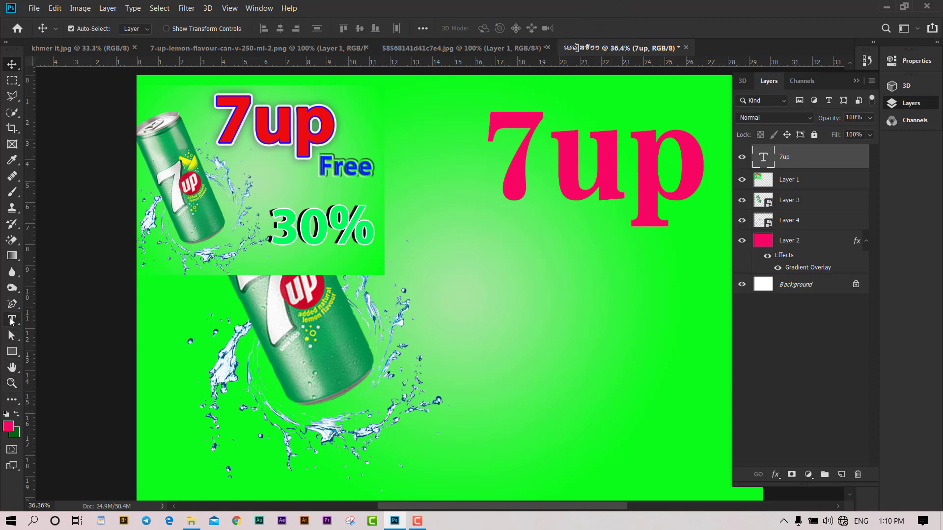
# Give the 7up layer a Color Overlay of red eb0c0d sampled from the existing lettering.
pyautogui.doubleClick(829, 160)
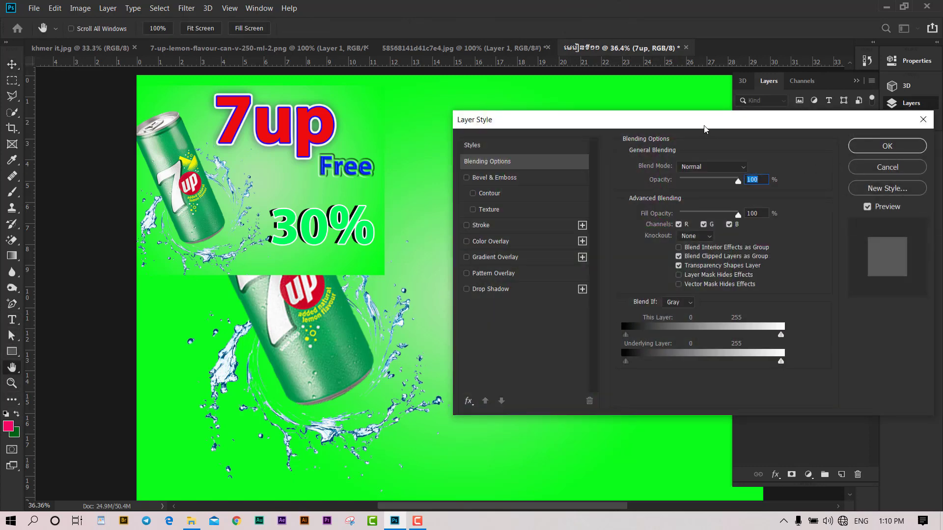
pyautogui.moveTo(704, 128); pyautogui.dragTo(687, 232)
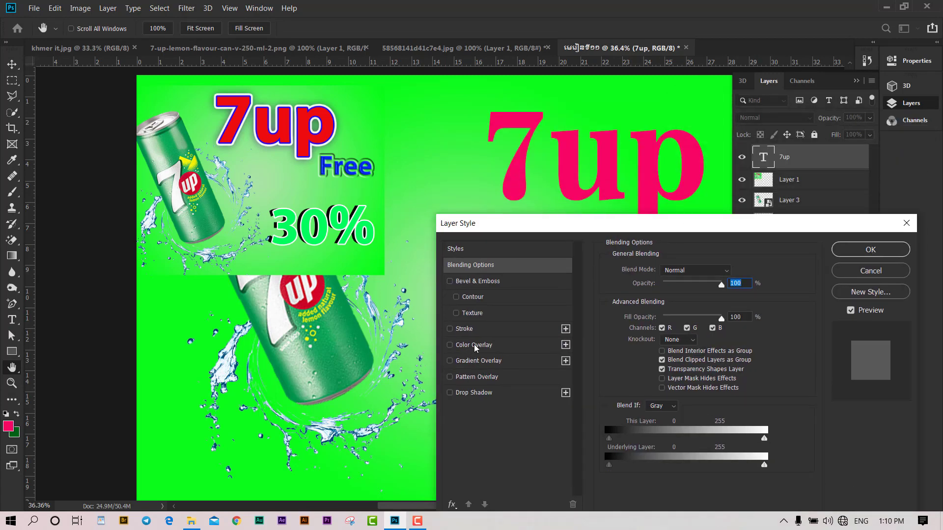
pyautogui.click(474, 346)
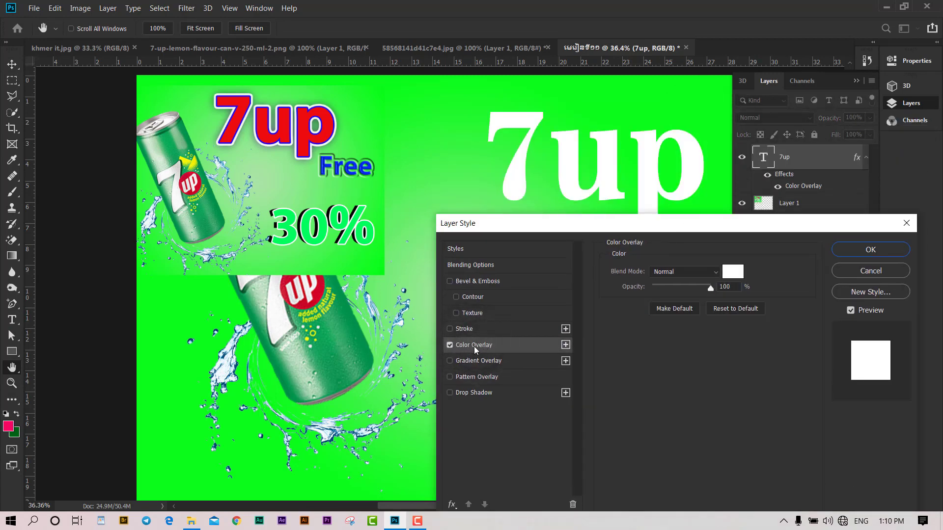
pyautogui.click(732, 273)
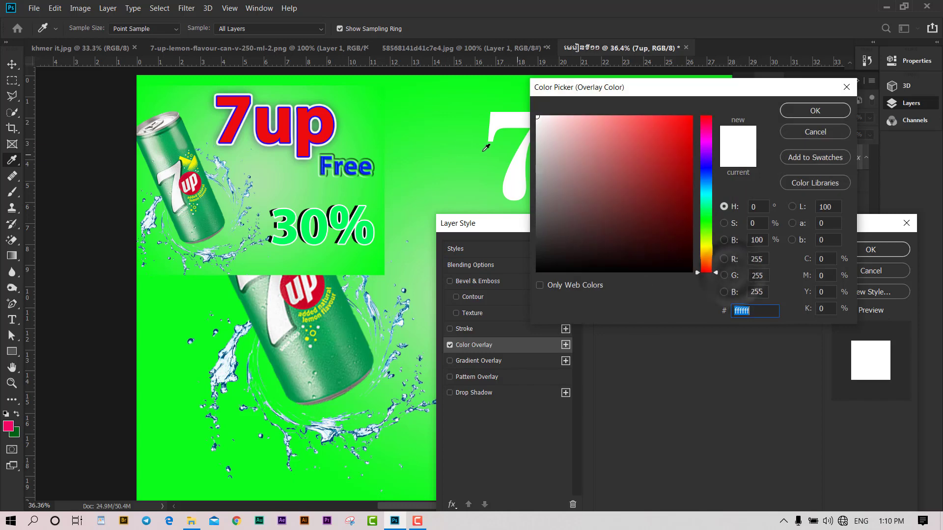
pyautogui.click(324, 128)
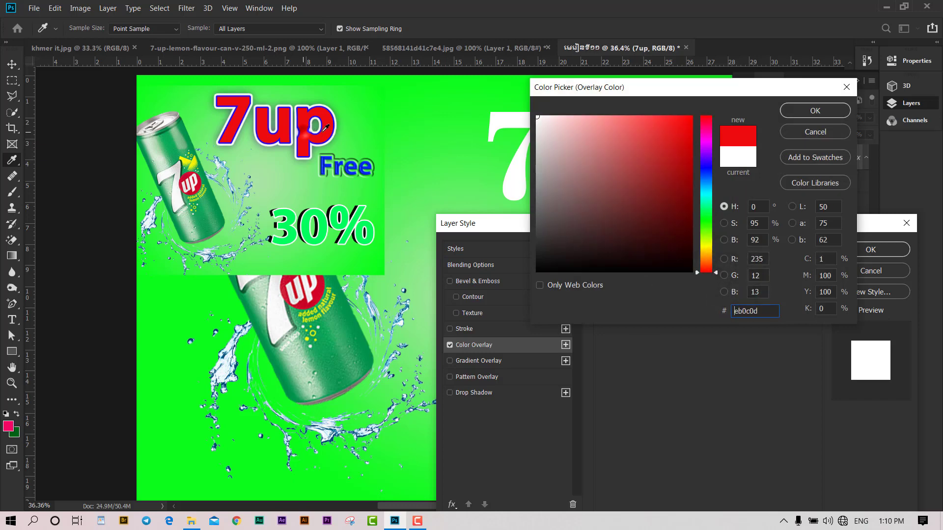
pyautogui.click(815, 110)
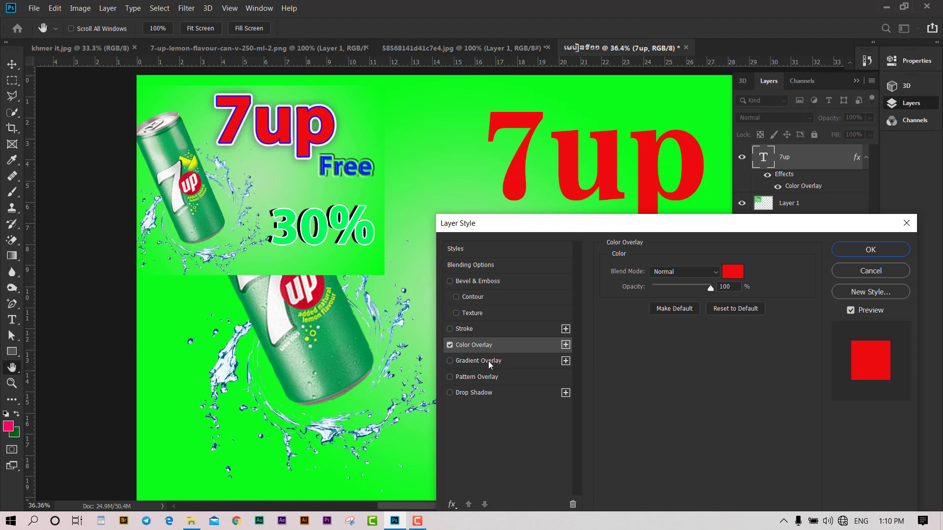
# Try several Gradient Overlay presets, then go back to the solid red Color Overlay.
pyautogui.click(489, 362)
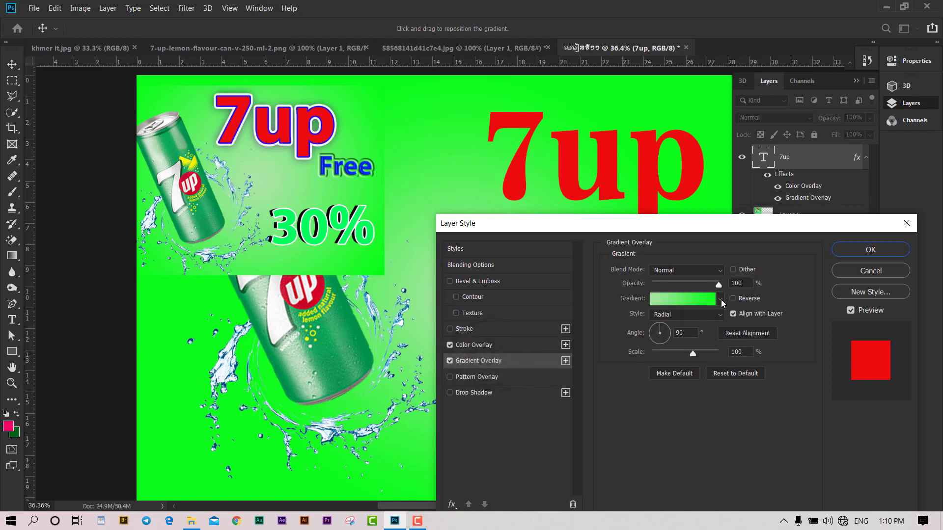
pyautogui.click(720, 299)
pyautogui.click(450, 345)
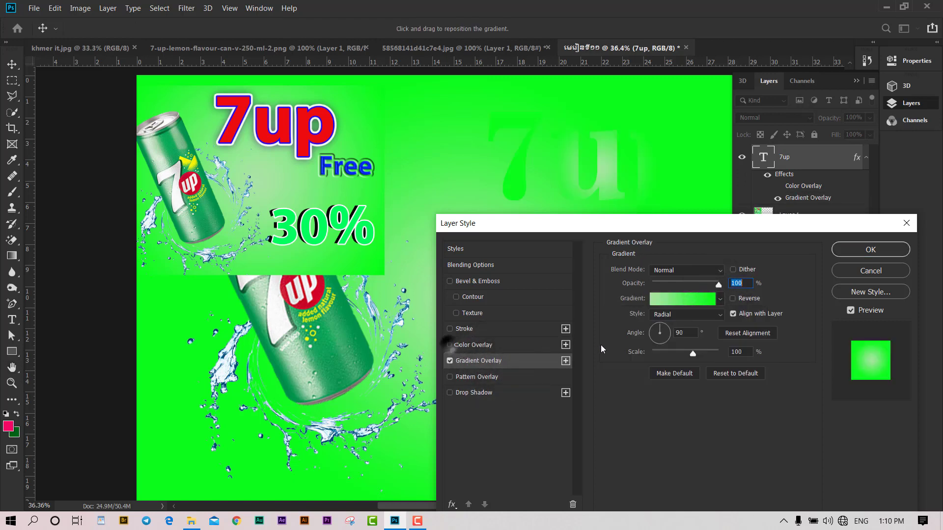
pyautogui.click(720, 299)
pyautogui.click(701, 323)
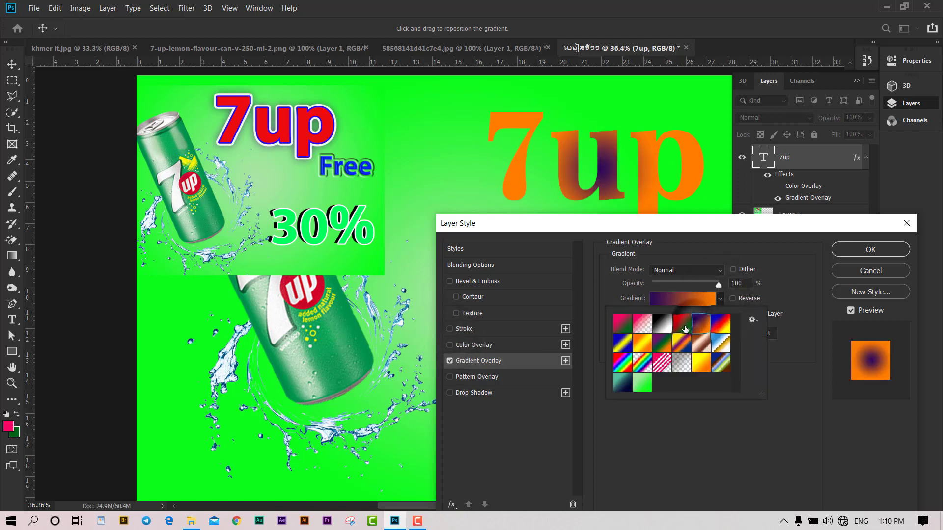
pyautogui.click(682, 323)
pyautogui.click(642, 343)
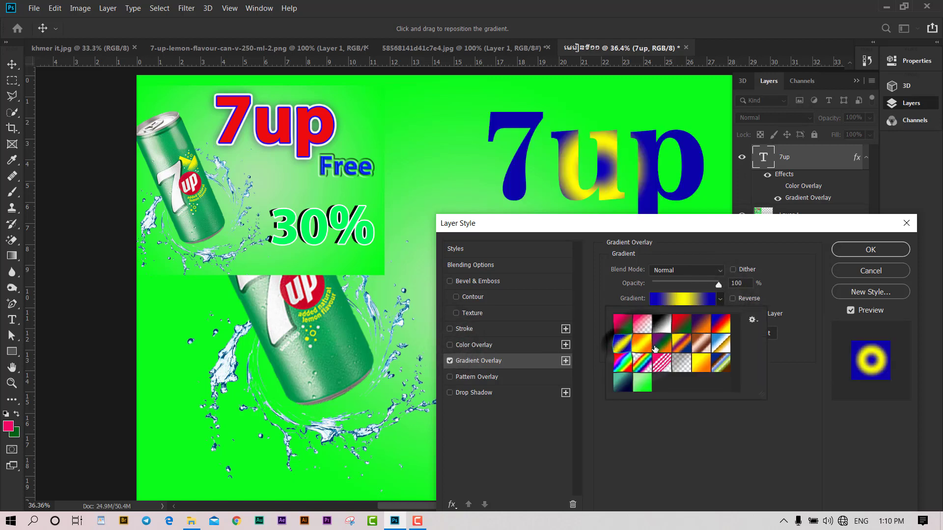
pyautogui.click(662, 343)
pyautogui.click(452, 344)
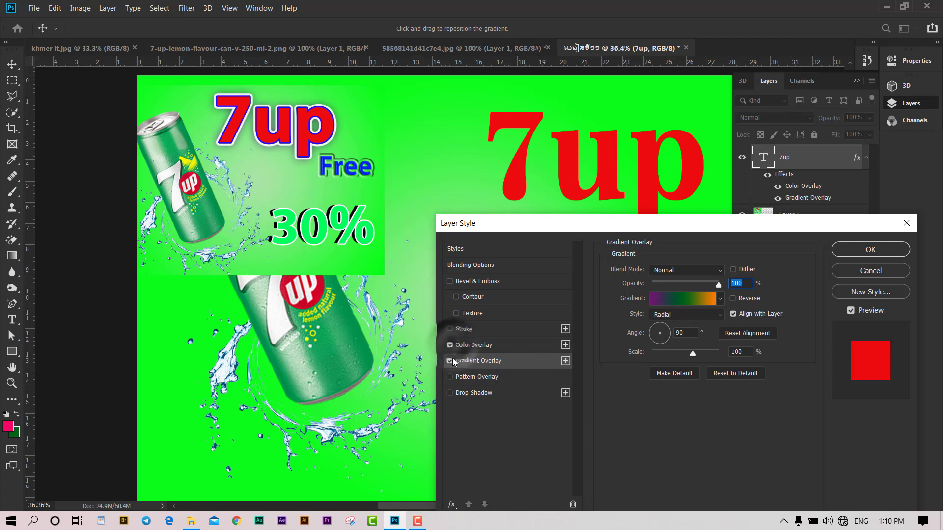
pyautogui.click(479, 343)
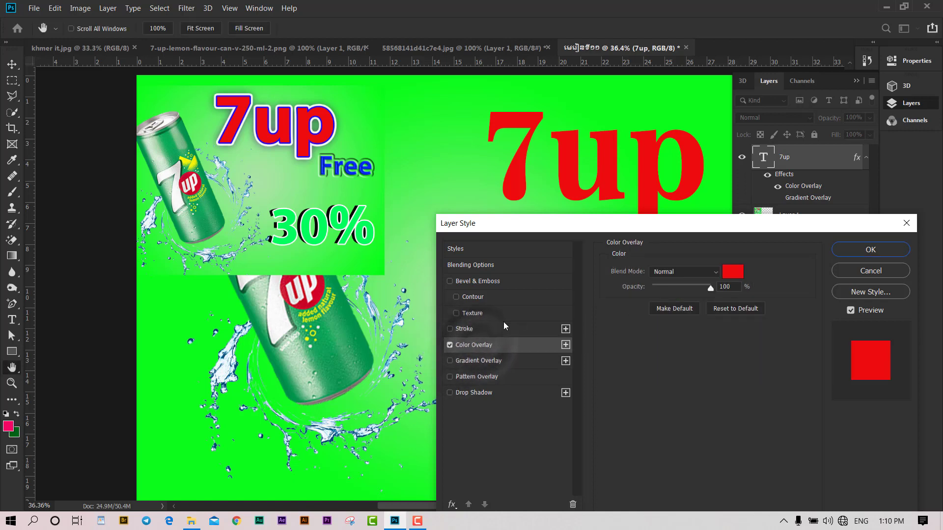
# Add an outside Stroke to 7up in a dark blue colour.
pyautogui.click(482, 331)
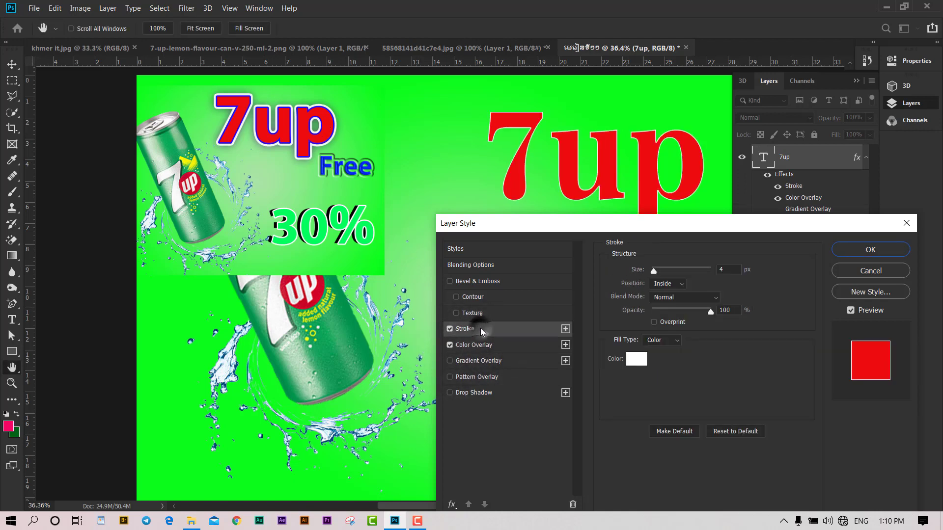
pyautogui.click(679, 283)
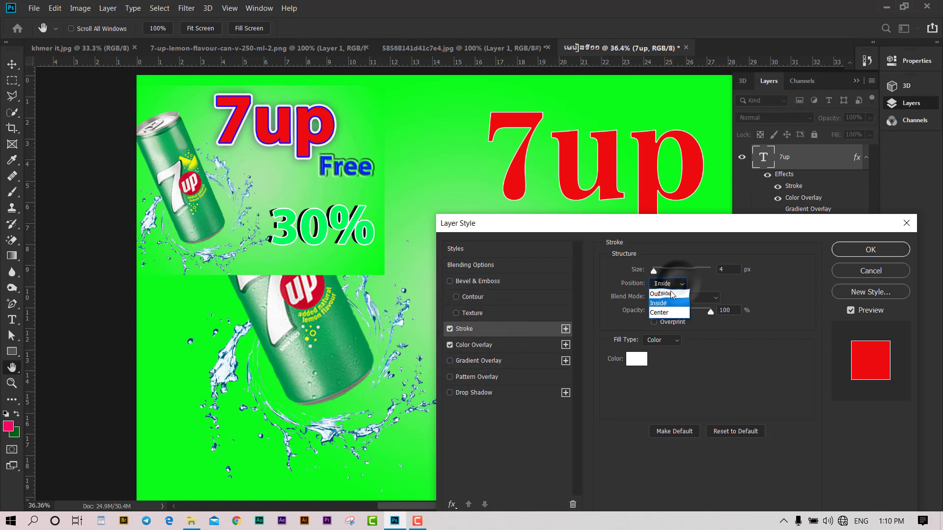
pyautogui.click(666, 276)
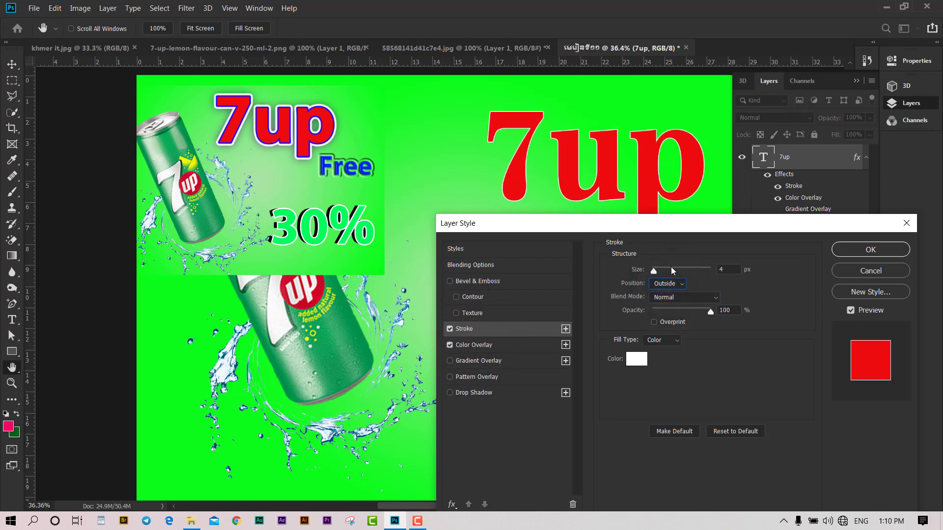
pyautogui.click(638, 360)
pyautogui.click(707, 168)
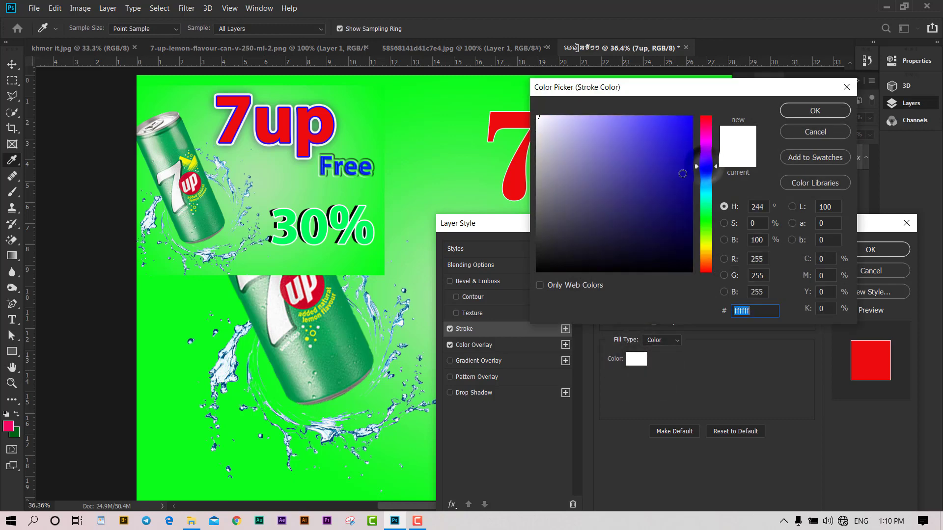
pyautogui.moveTo(673, 162); pyautogui.dragTo(687, 196)
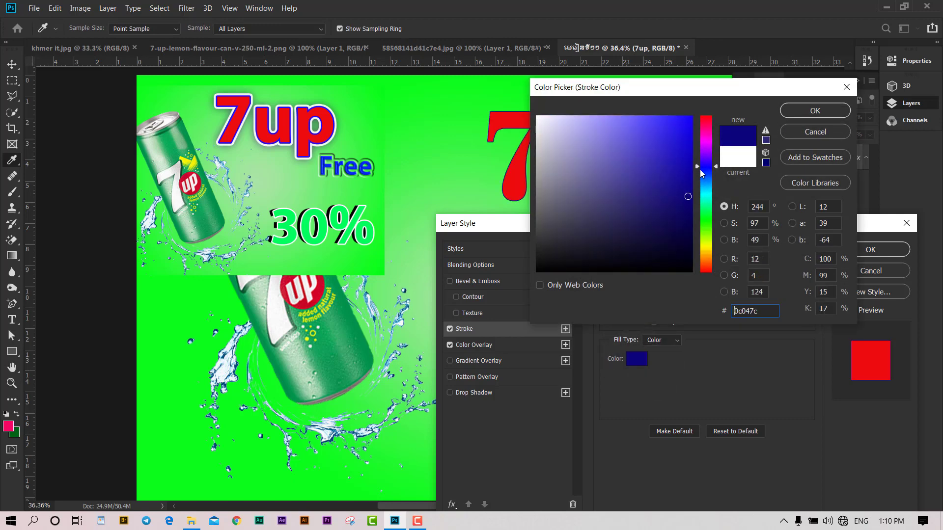
pyautogui.click(815, 110)
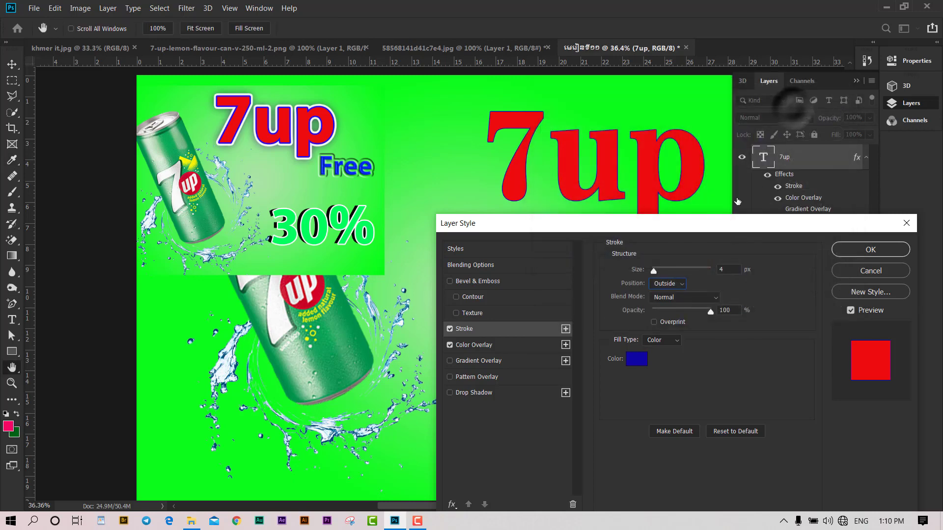
# Thicken the stroke to 16 px and change its colour to #1200ff.
pyautogui.moveTo(654, 271); pyautogui.dragTo(658, 271)
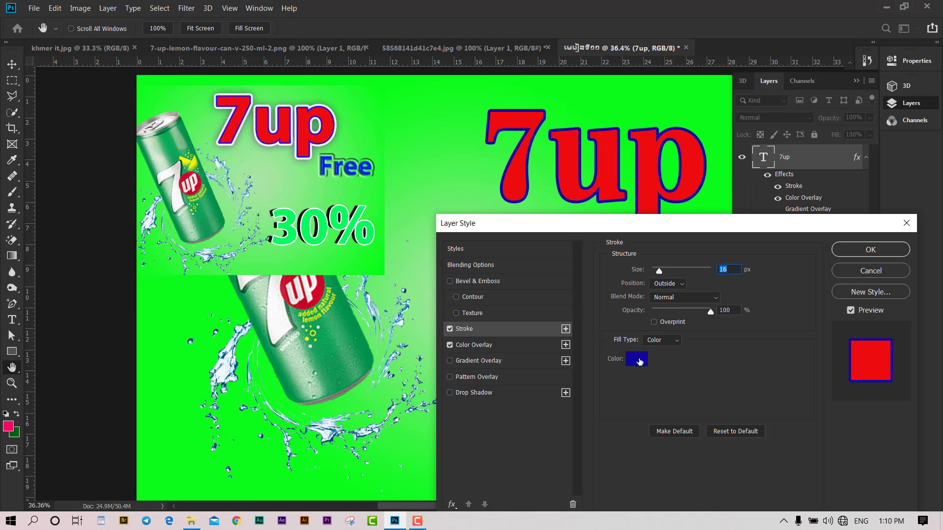
pyautogui.click(638, 361)
pyautogui.write('1200ff')
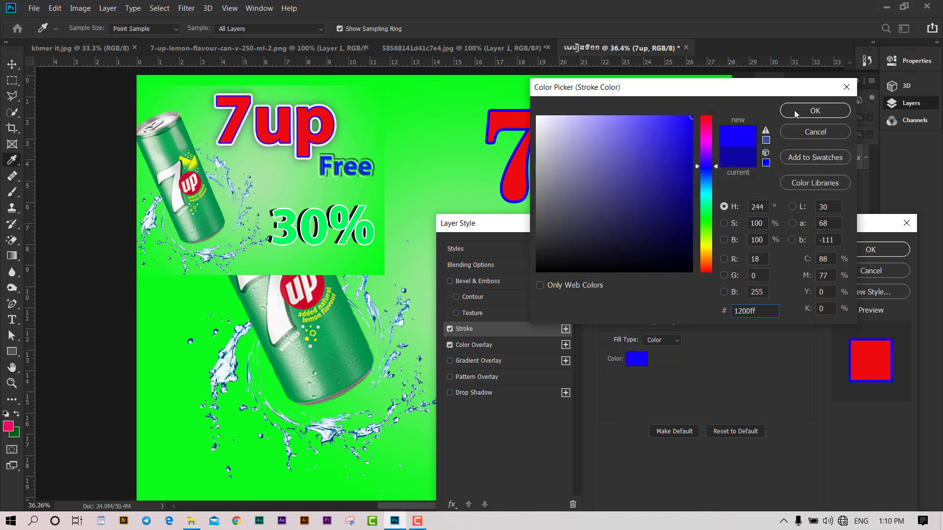
pyautogui.click(795, 111)
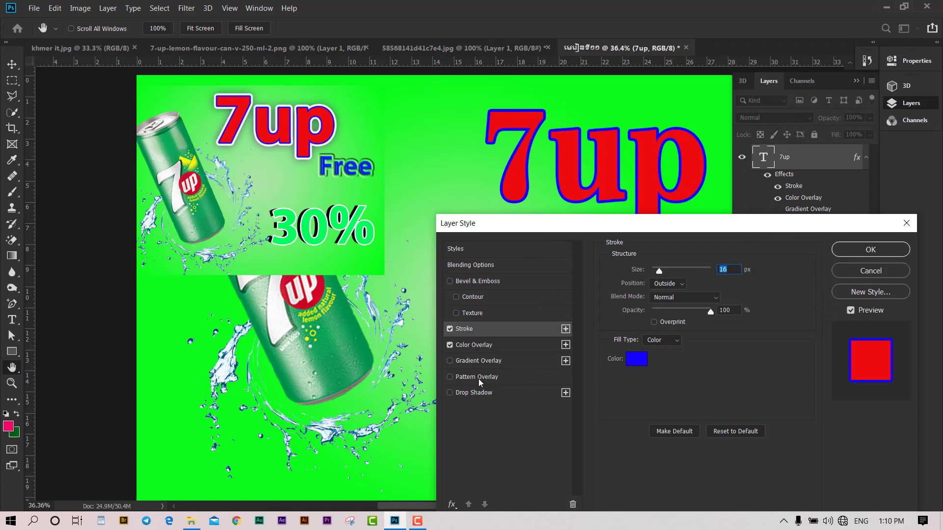
pyautogui.click(451, 505)
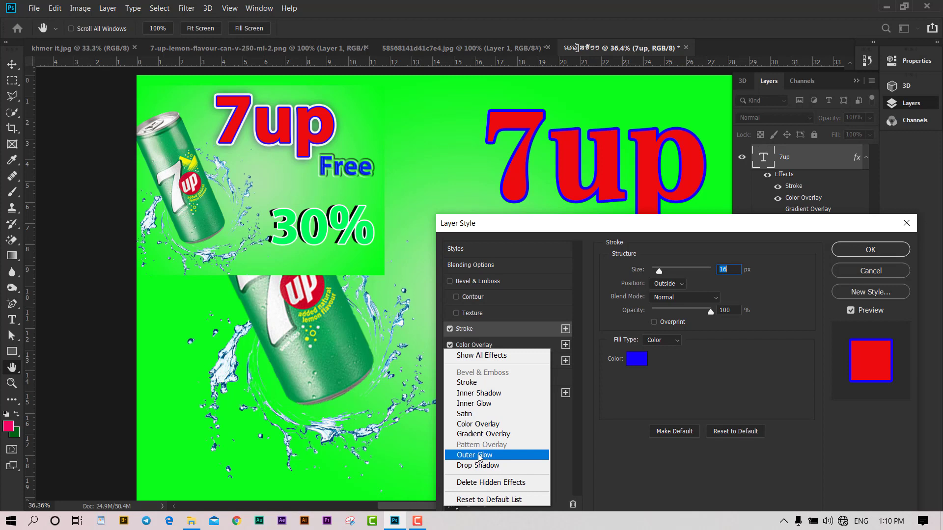
# Add a white Outer Glow with Normal blend, 100% opacity, 1% range, shrunk to about 38 px.
pyautogui.click(480, 455)
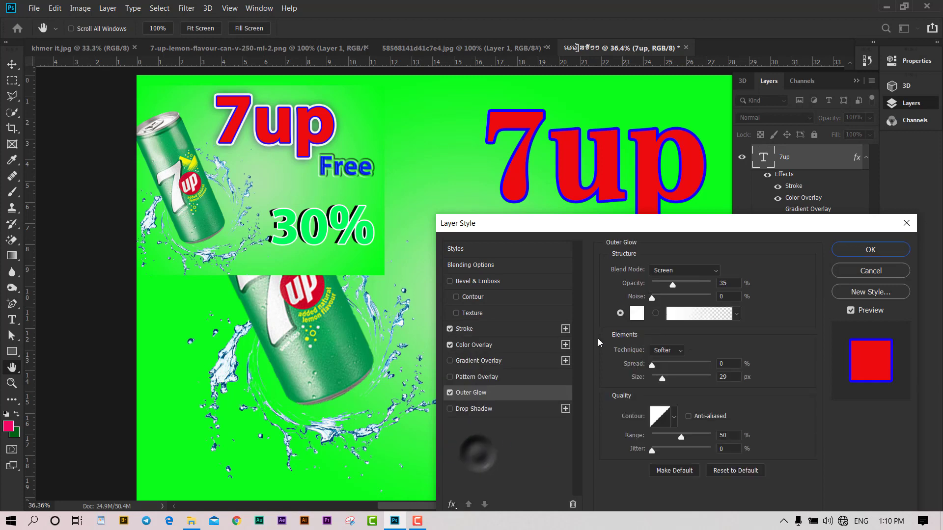
pyautogui.click(679, 269)
pyautogui.click(678, 211)
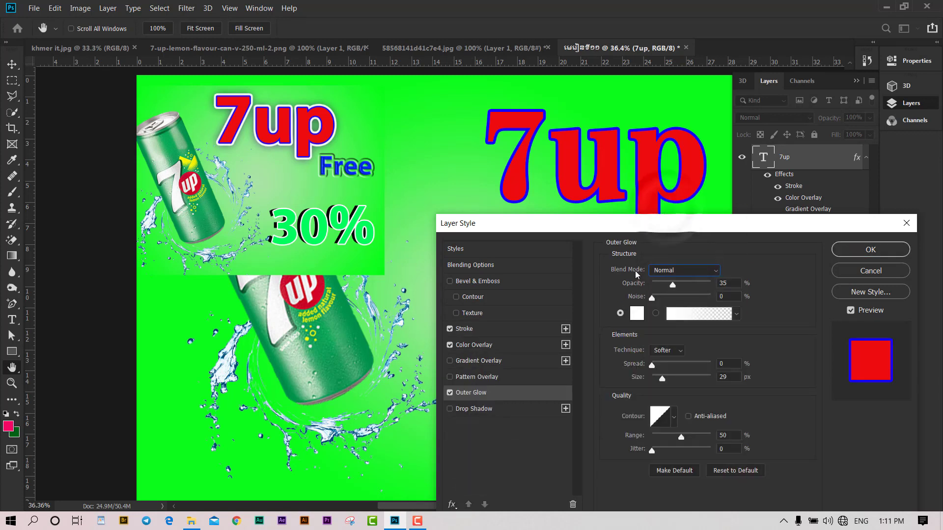
pyautogui.moveTo(673, 285); pyautogui.dragTo(717, 283)
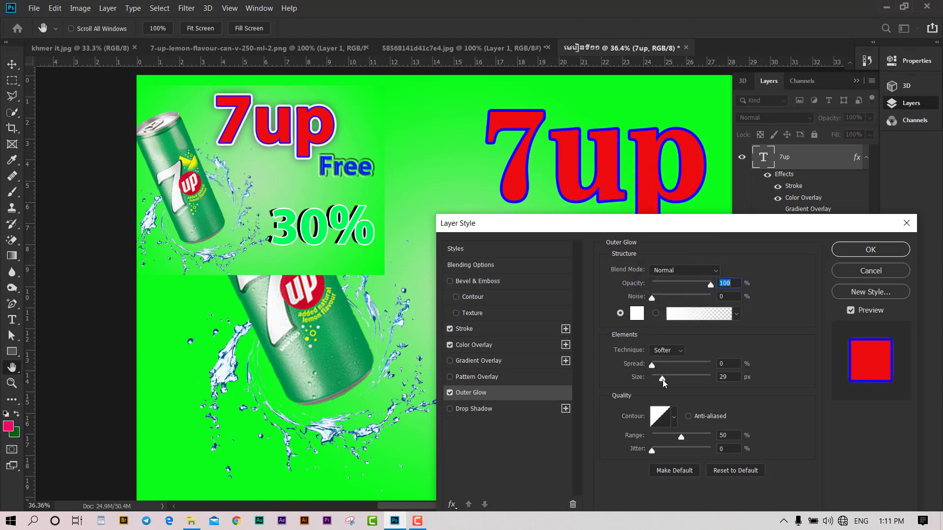
pyautogui.moveTo(663, 380); pyautogui.dragTo(683, 381)
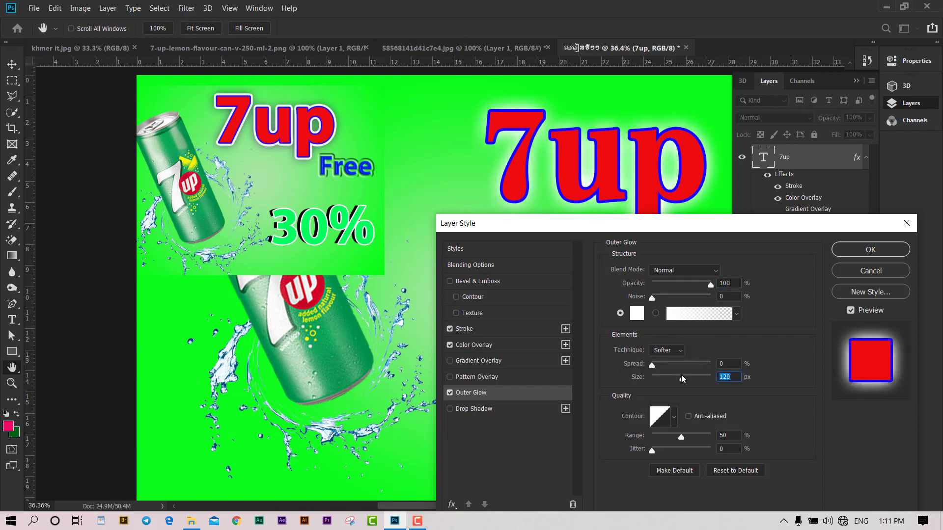
pyautogui.moveTo(681, 437); pyautogui.dragTo(632, 435)
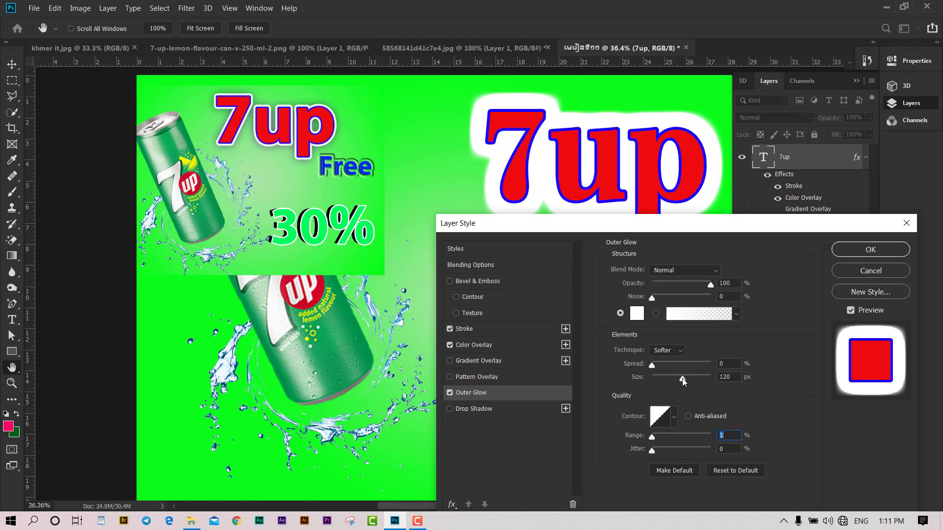
pyautogui.moveTo(682, 379); pyautogui.dragTo(665, 381)
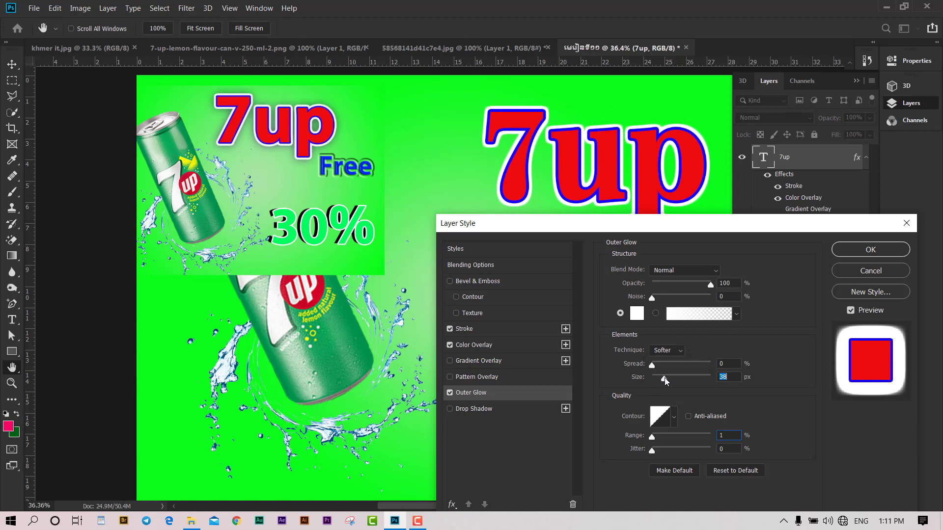
# Add a #2c2c2c Drop Shadow of about 81 px size to 7up and apply the style.
pyautogui.click(491, 410)
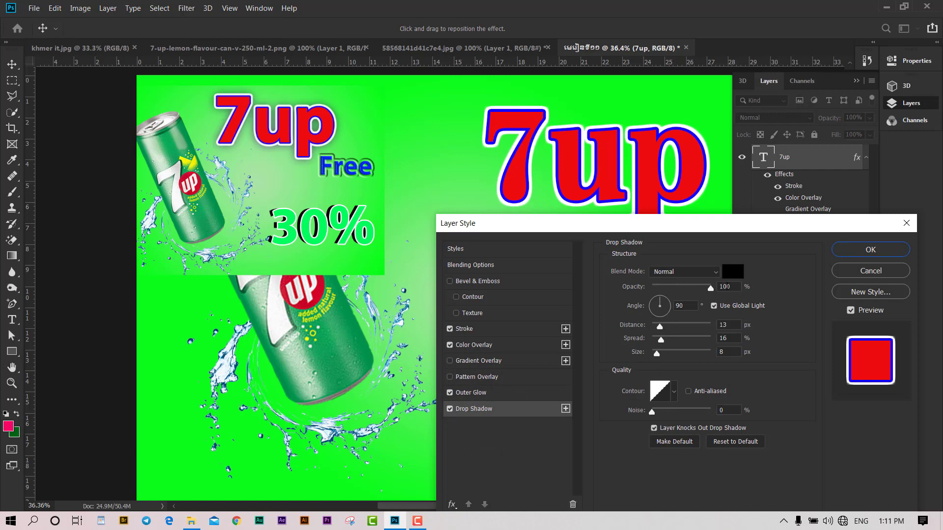
pyautogui.click(733, 272)
pyautogui.click(542, 250)
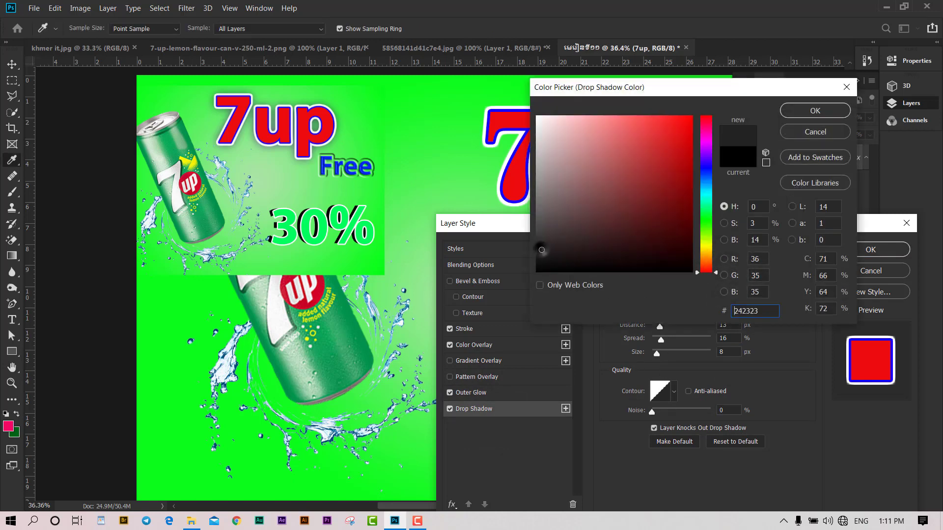
pyautogui.moveTo(597, 88); pyautogui.dragTo(659, 119)
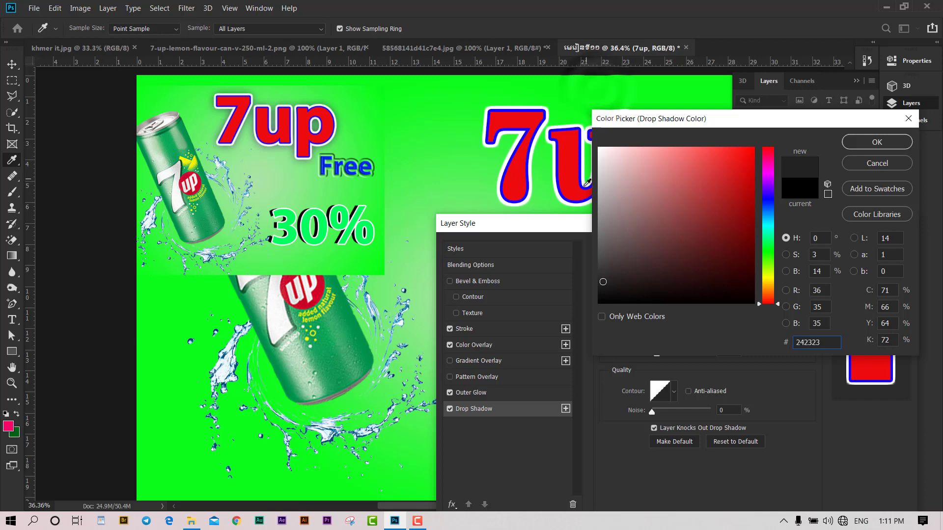
pyautogui.click(603, 282)
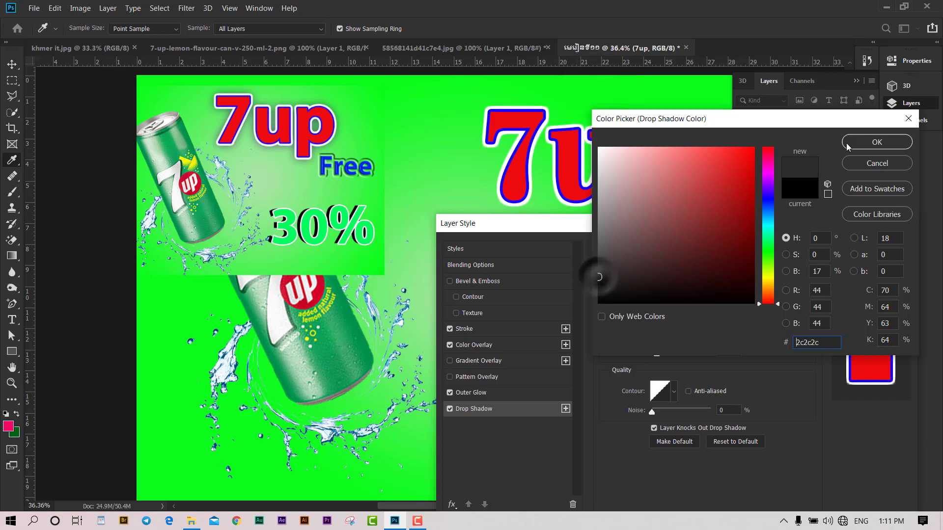
pyautogui.press('Return')
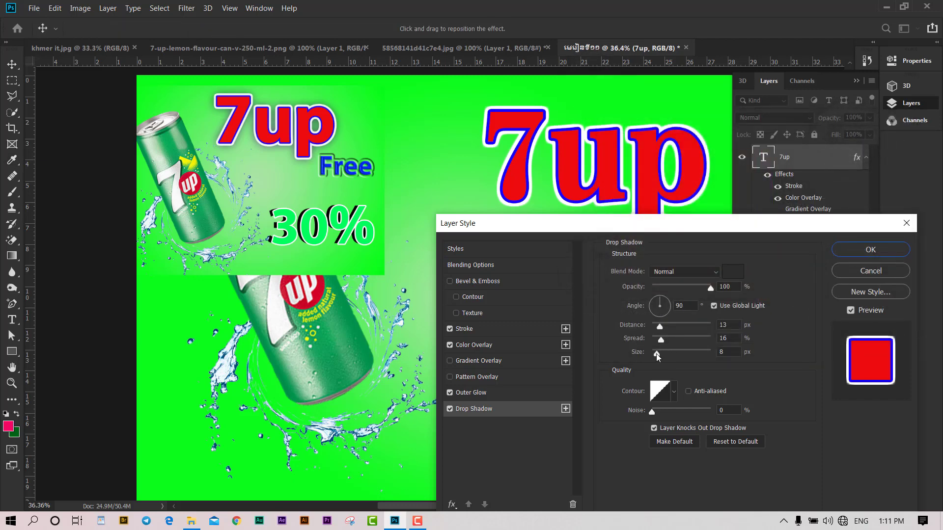
pyautogui.moveTo(656, 354); pyautogui.dragTo(674, 353)
pyautogui.click(858, 255)
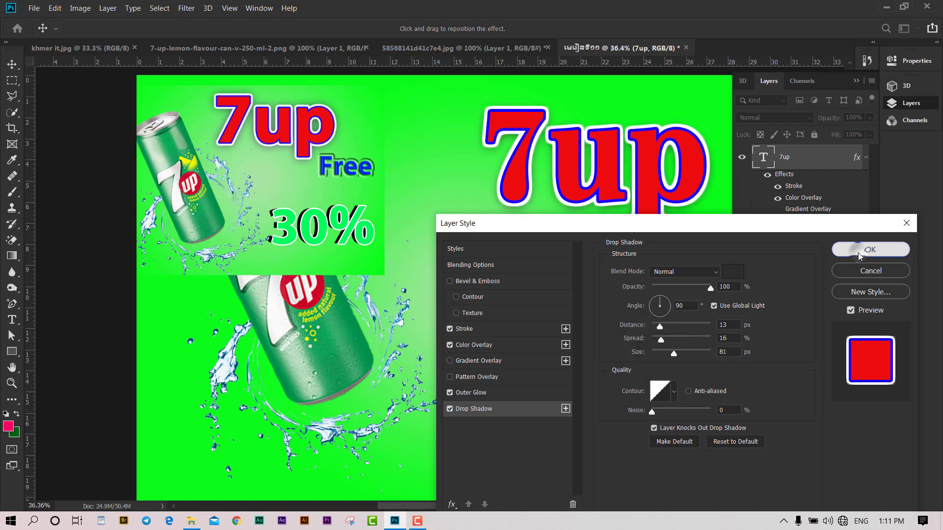
pyautogui.hotkey('ctrl', '0')
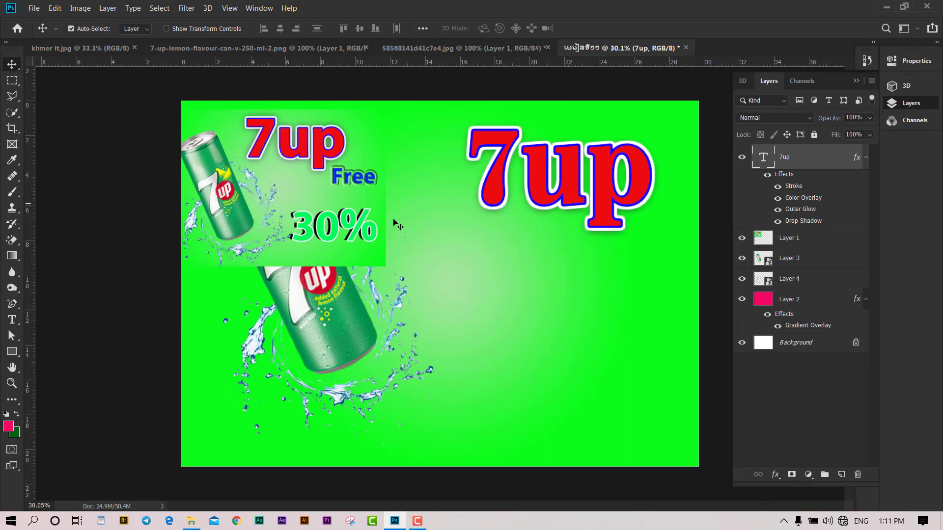
# Duplicate 7up below itself, retype the copy as 'Free' and shrink it to about 85 pt.
pyautogui.moveTo(608, 195); pyautogui.dragTo(602, 205)
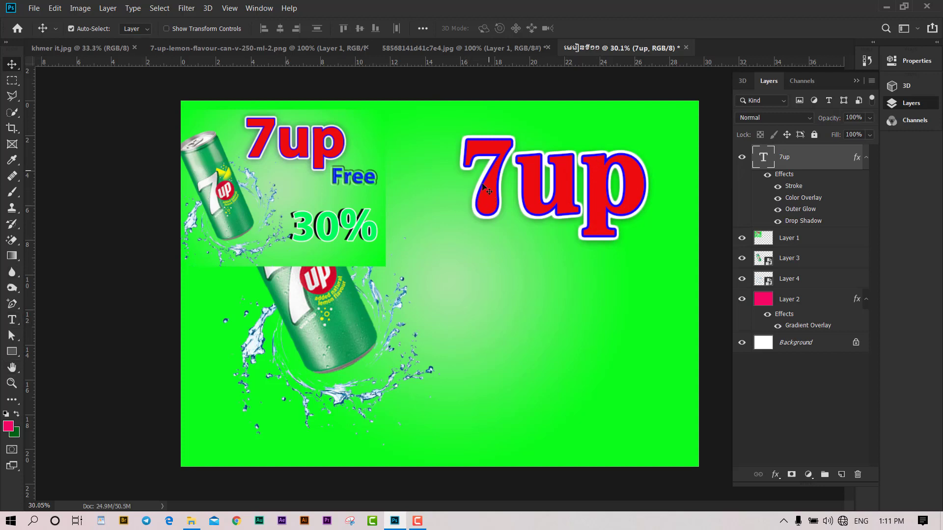
pyautogui.moveTo(494, 206); pyautogui.dragTo(514, 325)
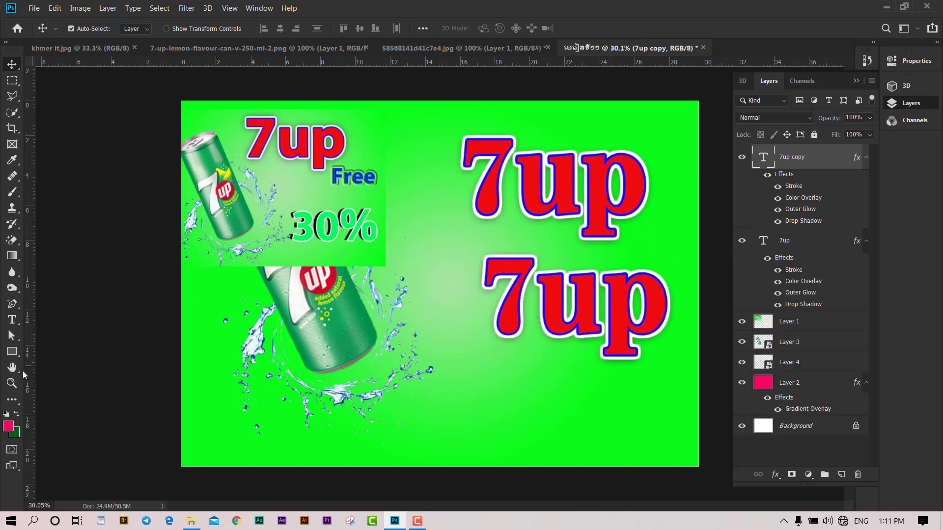
pyautogui.click(12, 320)
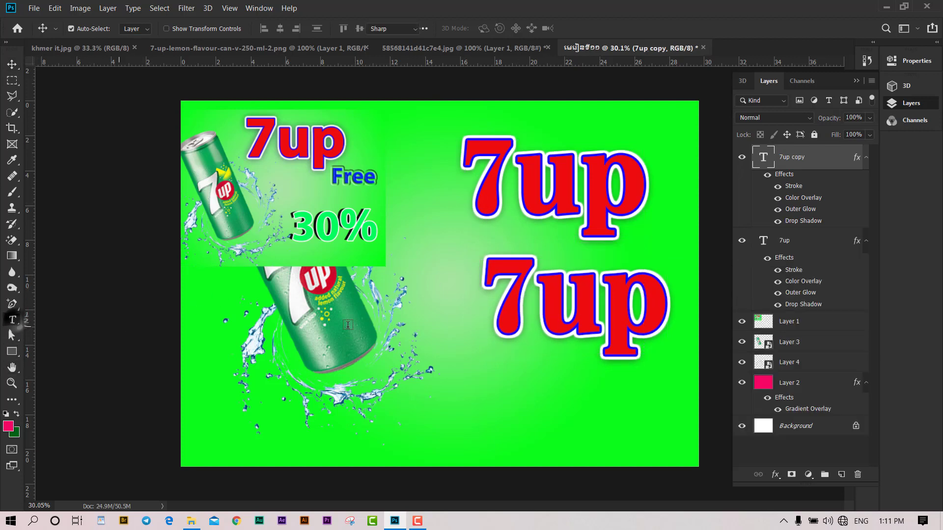
pyautogui.click(542, 321)
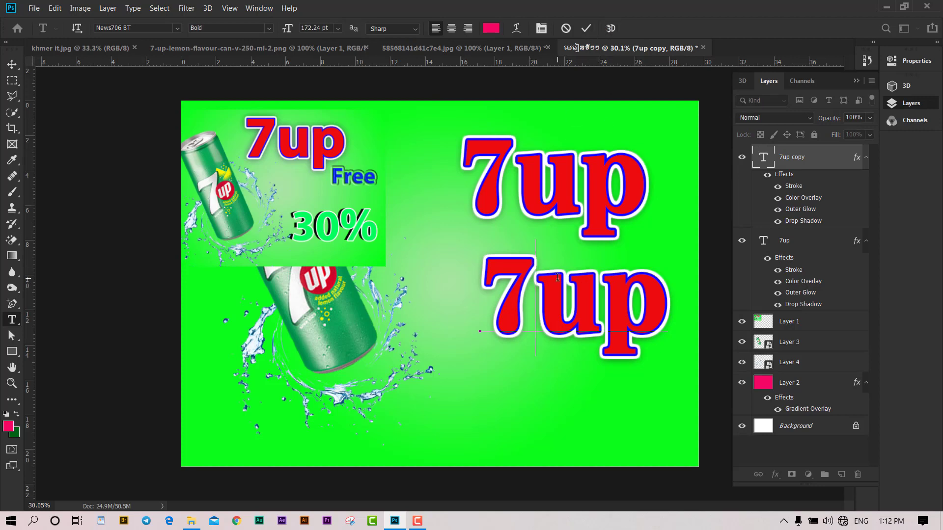
pyautogui.hotkey('ctrl', 'a')
pyautogui.write('Fre')
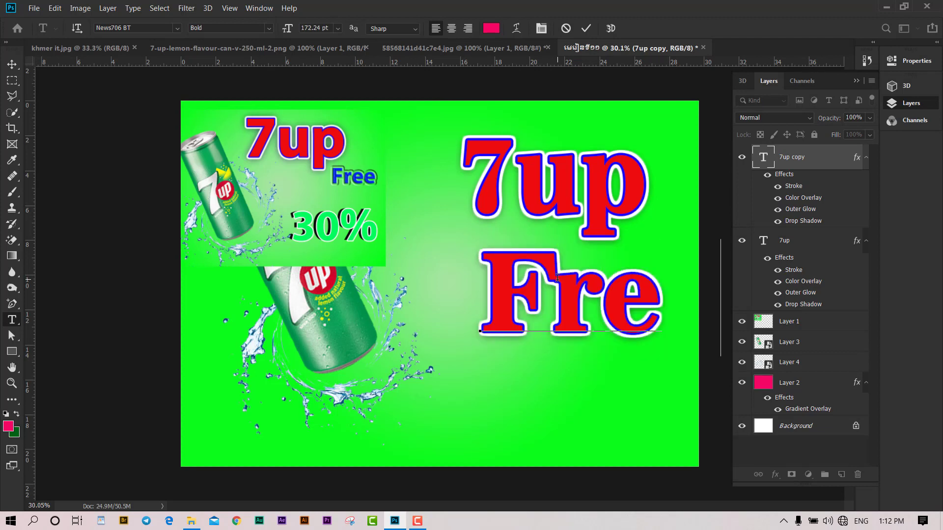
pyautogui.write('e')
pyautogui.hotkey('ctrl', 'a')
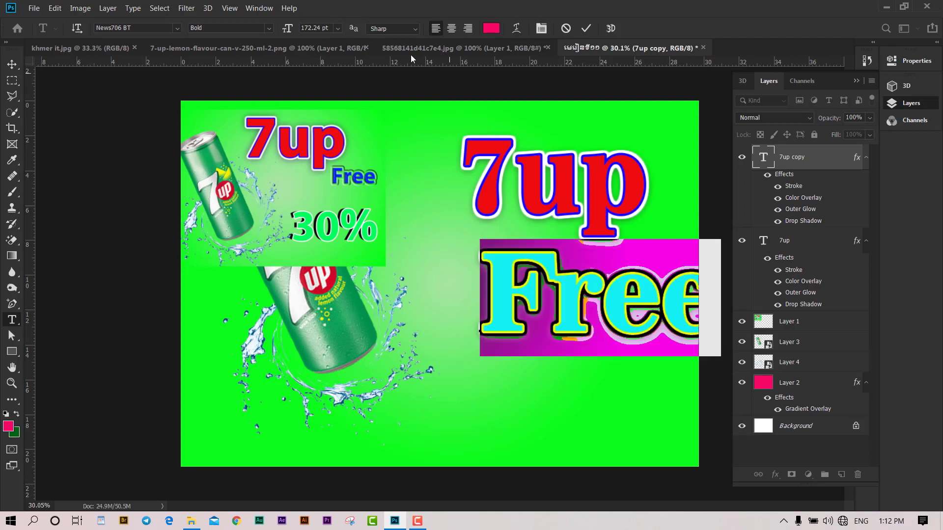
pyautogui.moveTo(289, 31); pyautogui.dragTo(283, 32)
pyautogui.moveTo(262, 36); pyautogui.dragTo(232, 40)
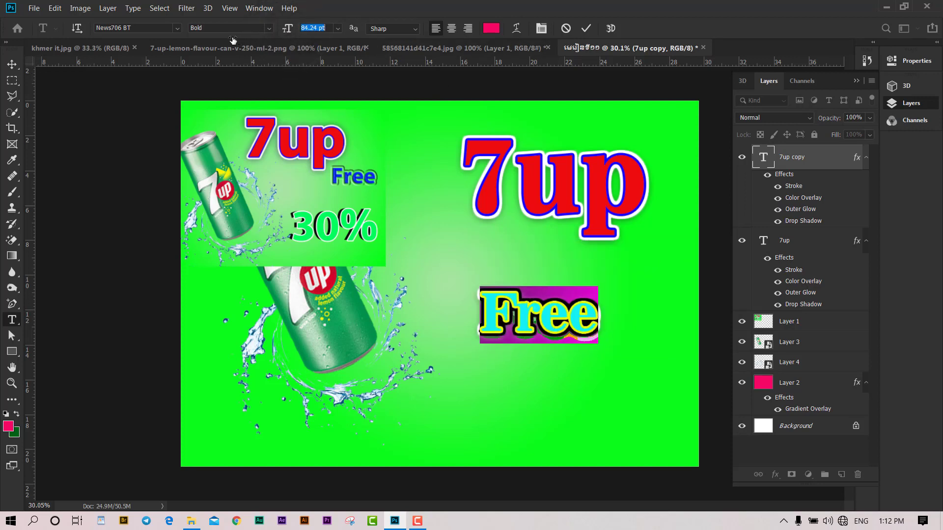
pyautogui.click(585, 30)
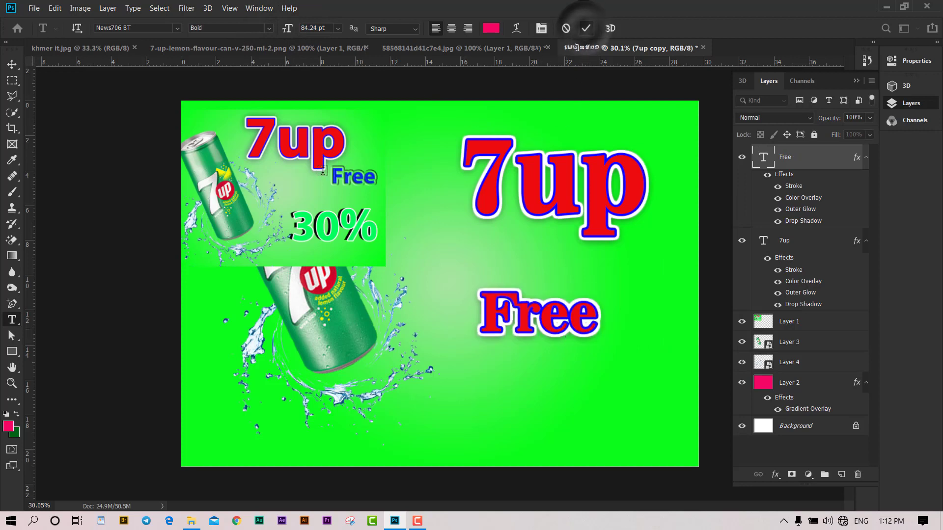
# Move Free under the right end of 7up and scale it to about 70%.
pyautogui.click(12, 65)
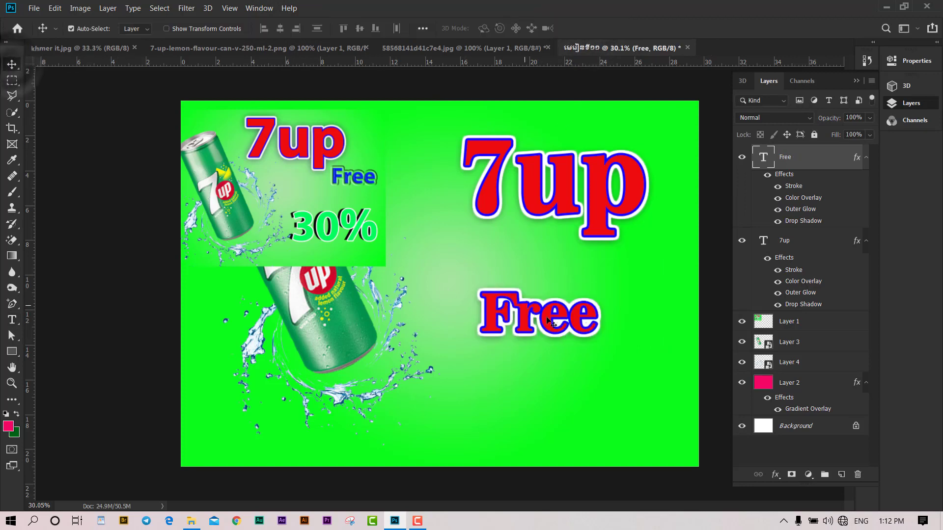
pyautogui.moveTo(570, 318); pyautogui.dragTo(618, 289)
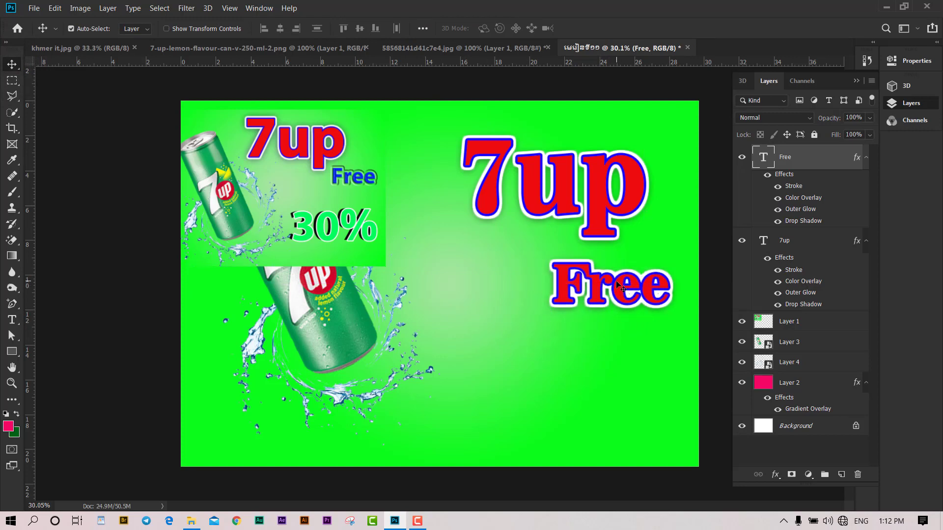
pyautogui.press('ctrl')
pyautogui.hotkey('ctrl', 't')
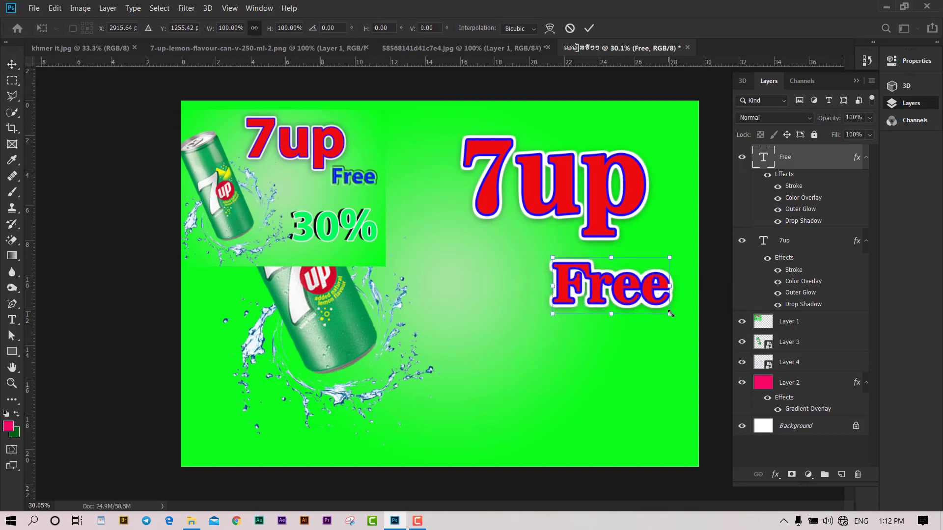
pyautogui.moveTo(670, 314)
pyautogui.mouseDown()
pyautogui.moveTo(634, 296)
pyautogui.moveTo(653, 280)
pyautogui.mouseUp()
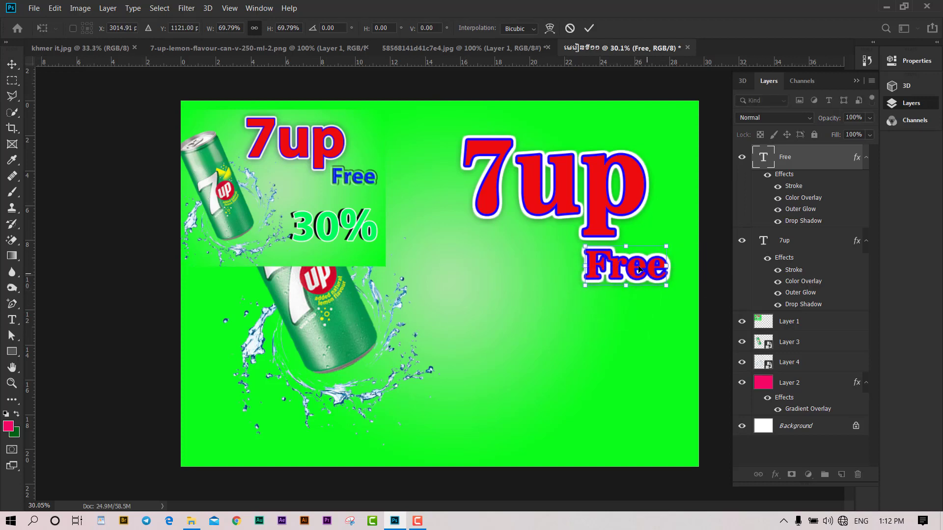
pyautogui.click(588, 28)
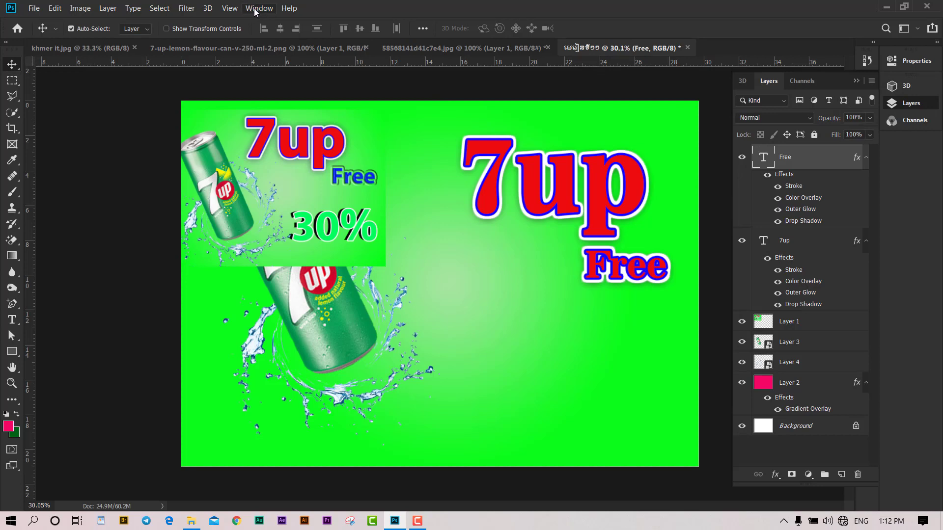
# Open the Styles panel and apply a red preset style to Free.
pyautogui.click(255, 9)
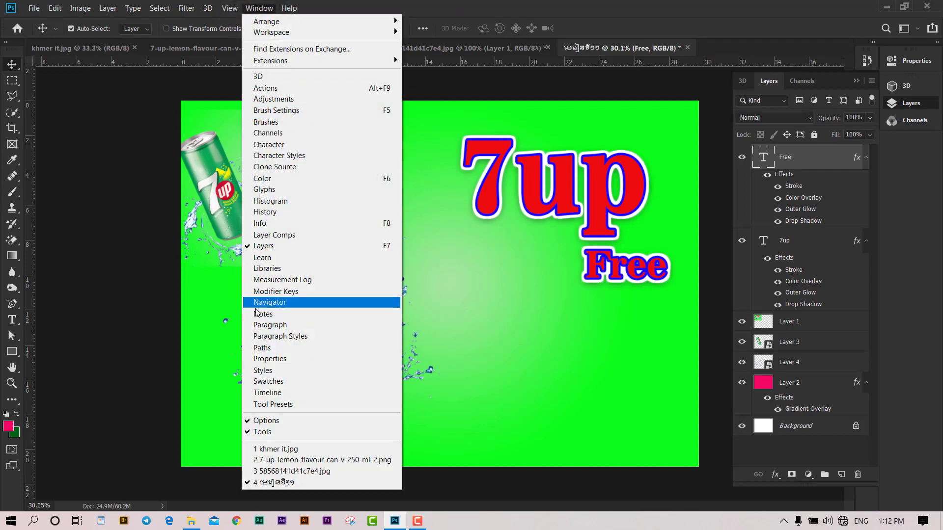
pyautogui.click(278, 372)
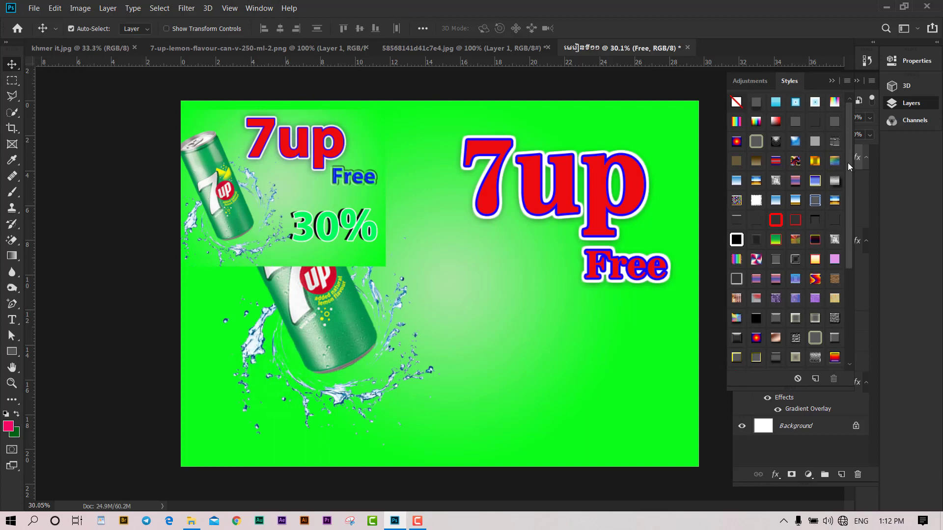
pyautogui.moveTo(848, 166); pyautogui.dragTo(853, 322)
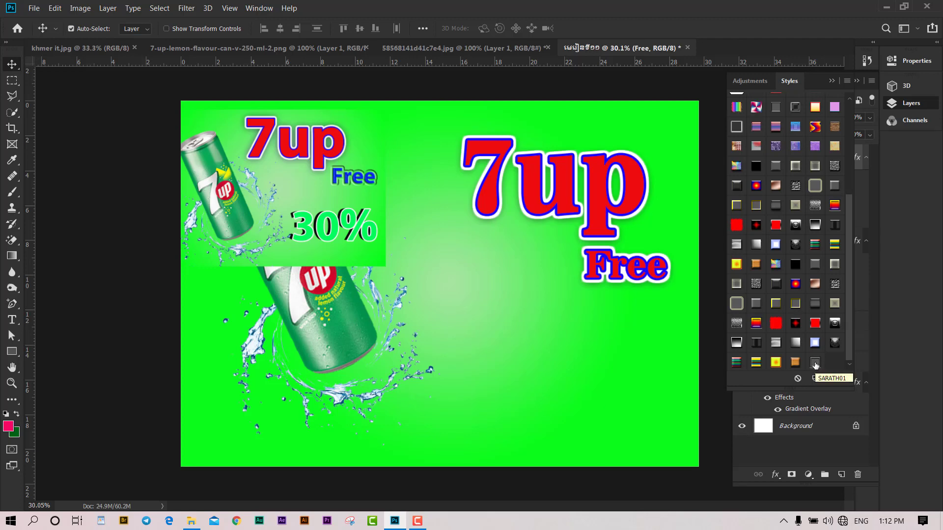
pyautogui.click(815, 365)
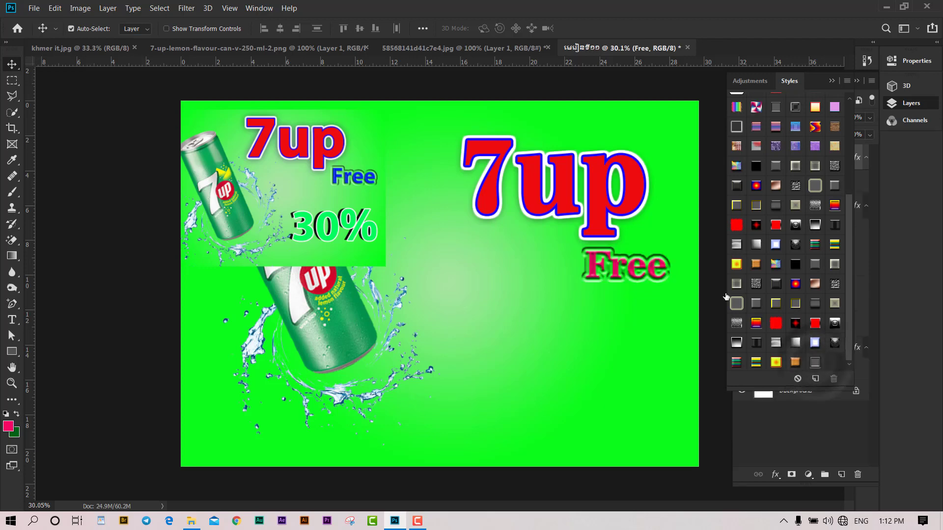
# Switch Free to the rainbow gradient bevel preset, then close Styles and restore the Layers panel.
pyautogui.scroll(3, 661, 270)
pyautogui.scroll(-3, 661, 270)
pyautogui.scroll(3, 675, 246)
pyautogui.scroll(2, 677, 243)
pyautogui.scroll(-2, 676, 243)
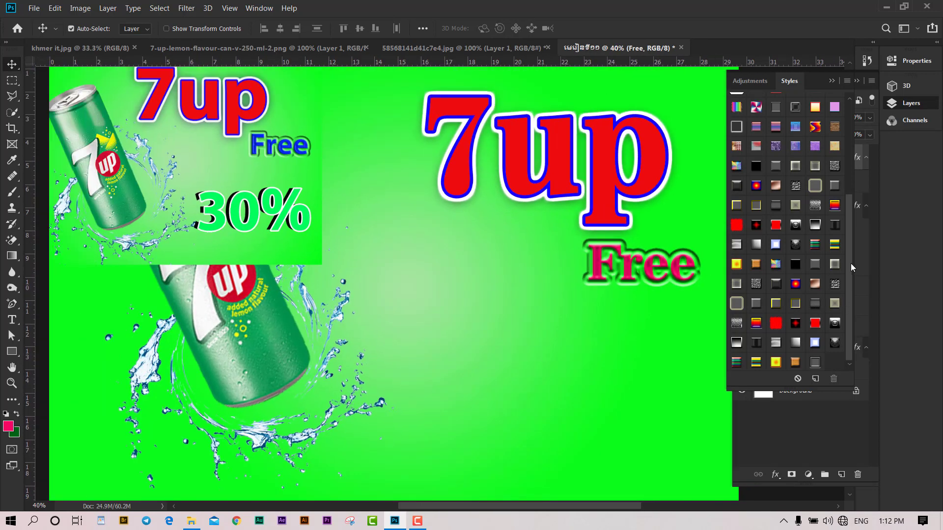
pyautogui.click(835, 207)
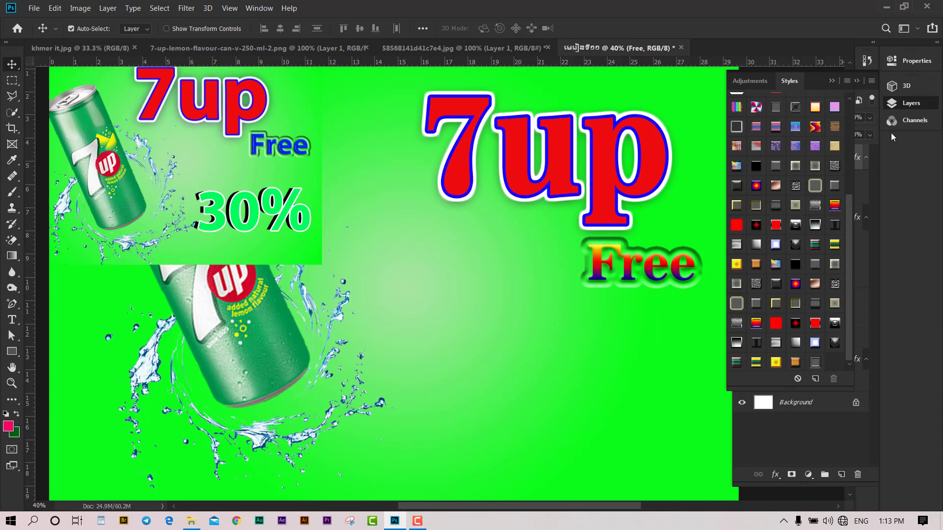
pyautogui.click(911, 103)
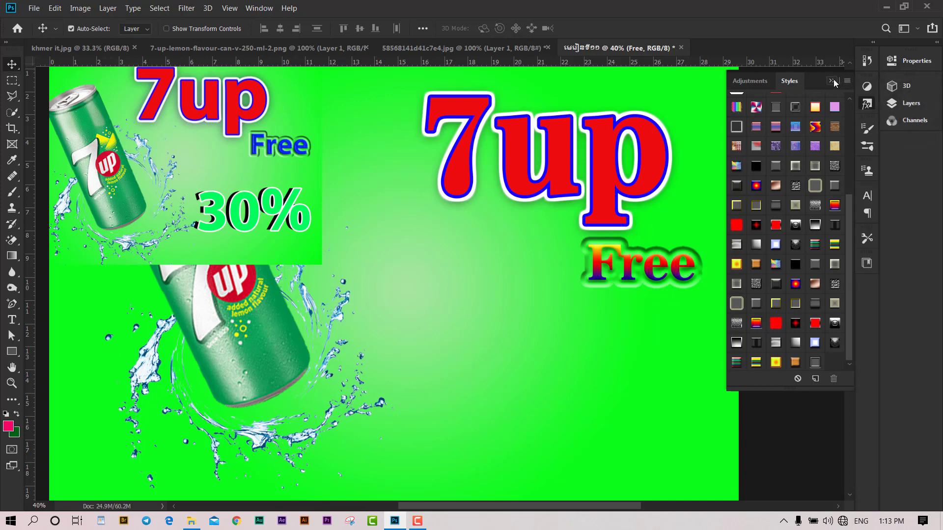
pyautogui.click(833, 80)
pyautogui.click(911, 104)
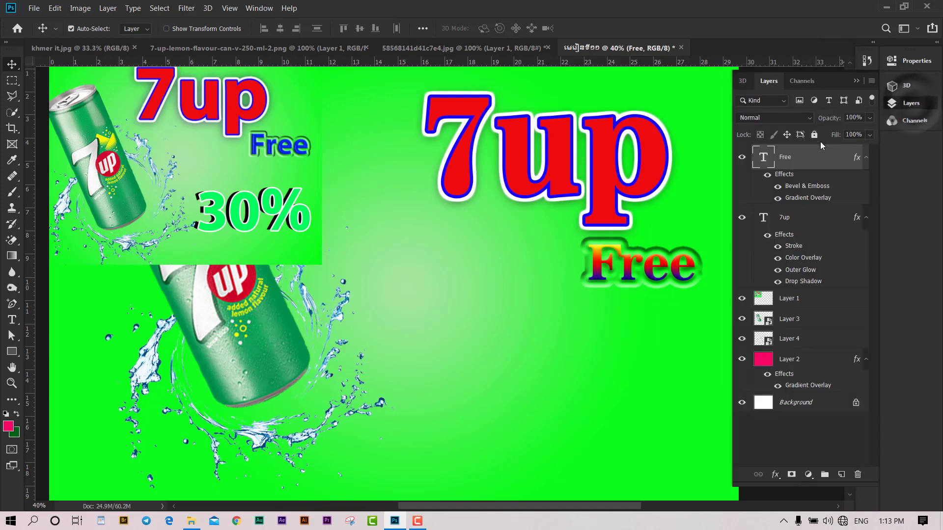
# Replace the Free text's gradient overlay with a pure blue #0600ff Color Overlay.
pyautogui.doubleClick(856, 158)
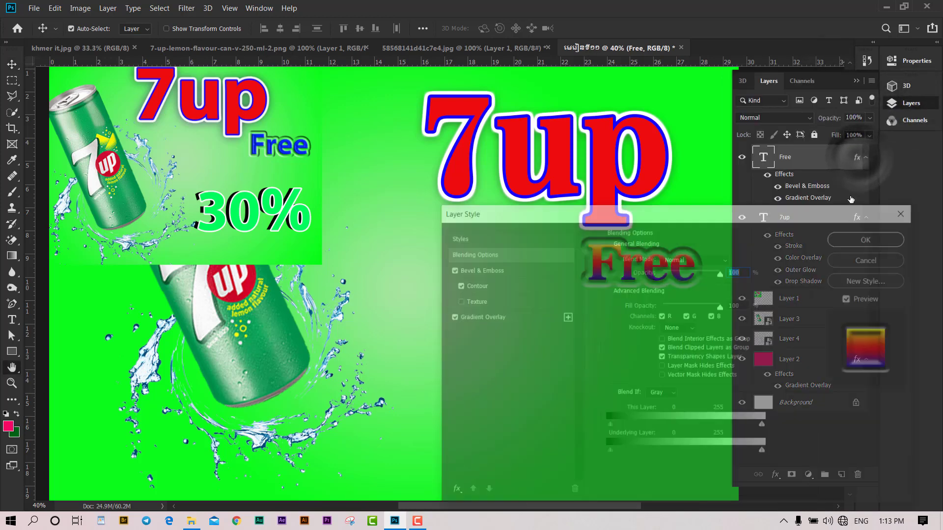
pyautogui.moveTo(714, 219); pyautogui.dragTo(354, 199)
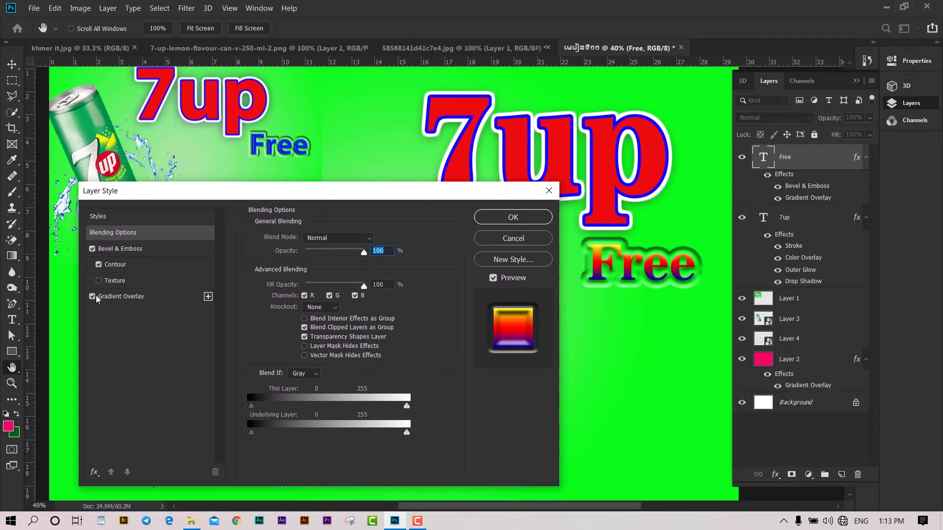
pyautogui.click(92, 297)
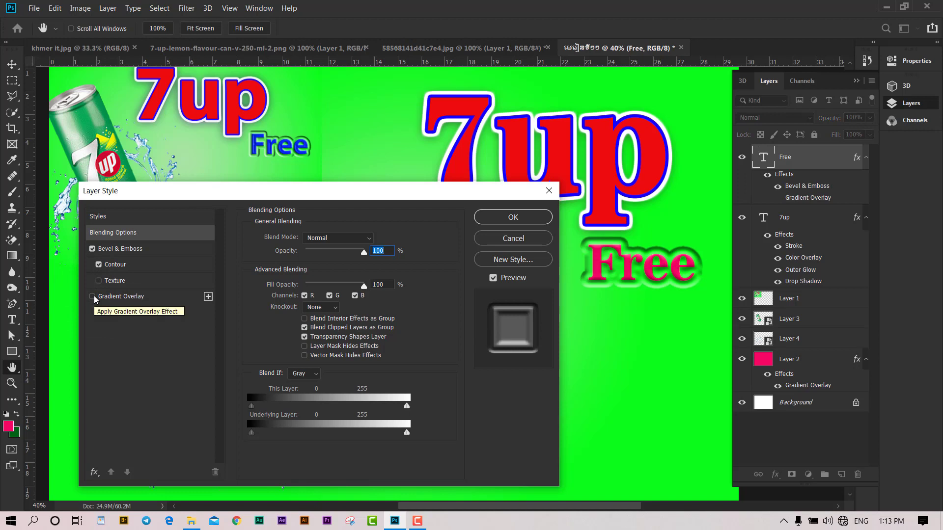
pyautogui.click(94, 473)
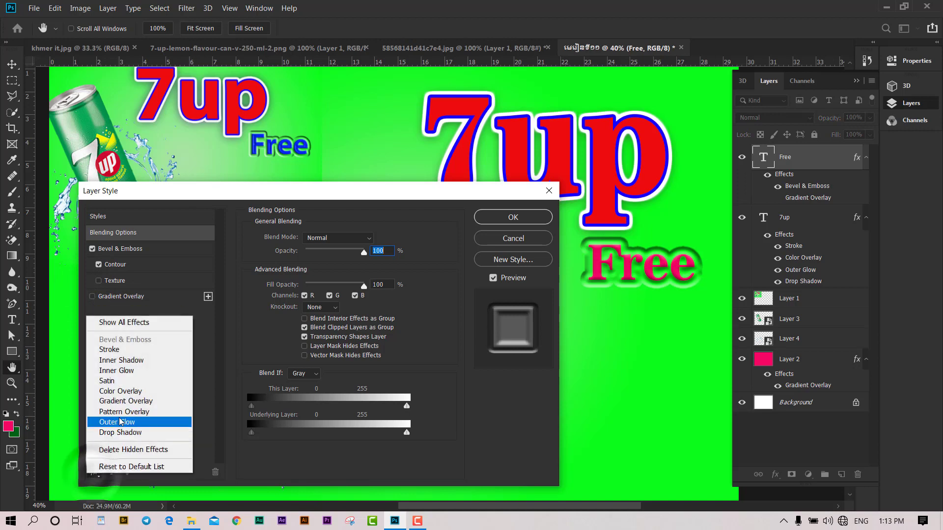
pyautogui.click(125, 391)
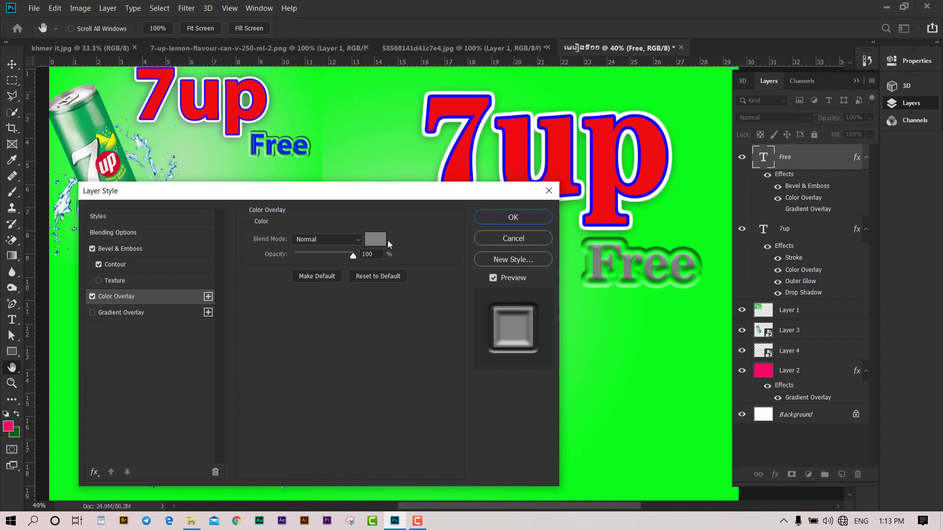
pyautogui.click(375, 239)
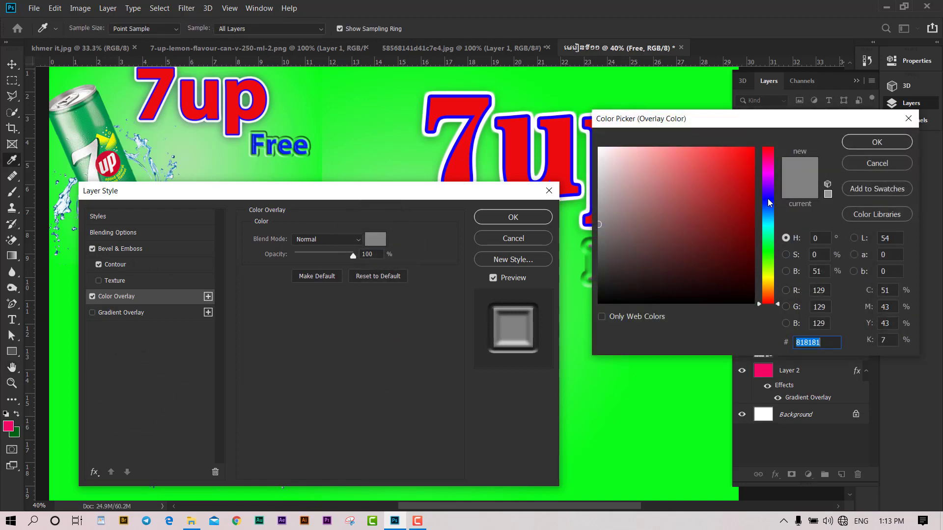
pyautogui.click(767, 199)
pyautogui.click(752, 148)
pyautogui.click(876, 142)
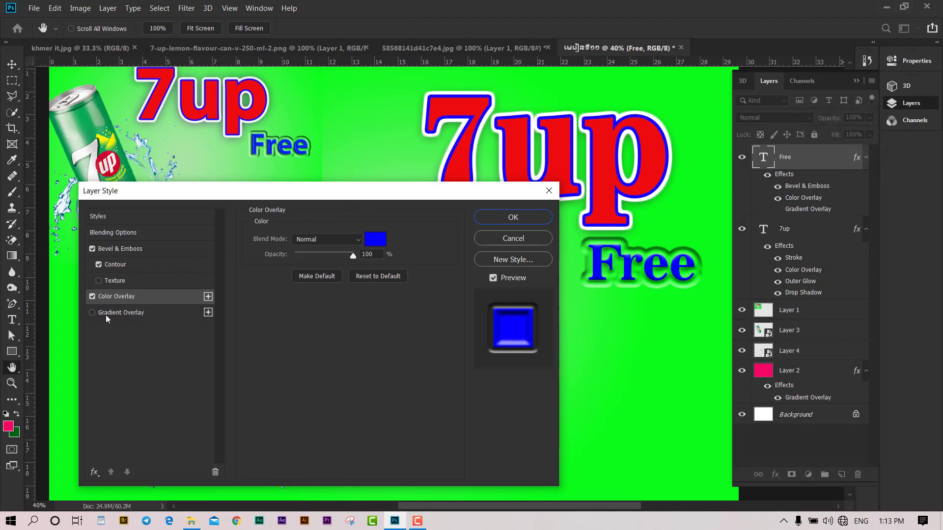
# Reduce the Bevel & Emboss to 46 px size and about 8 px soften, then apply.
pyautogui.click(112, 249)
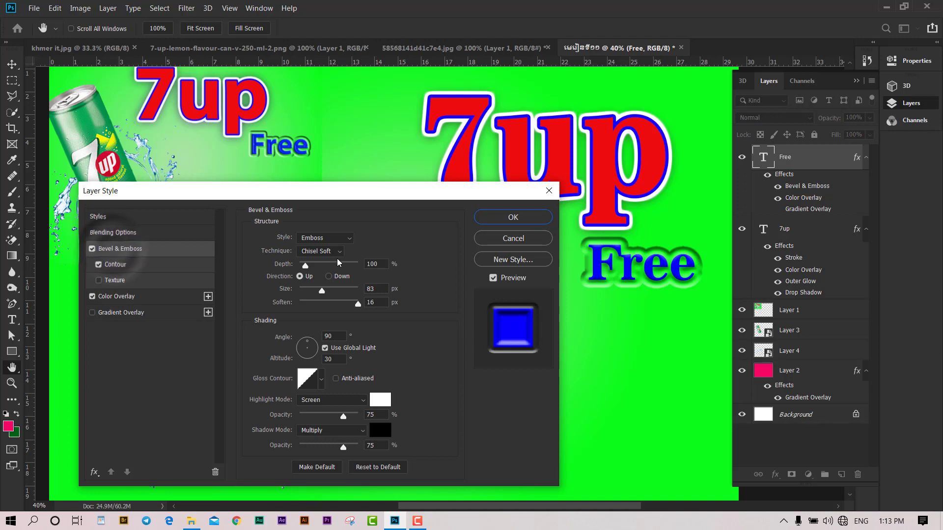
pyautogui.moveTo(357, 304); pyautogui.dragTo(323, 304)
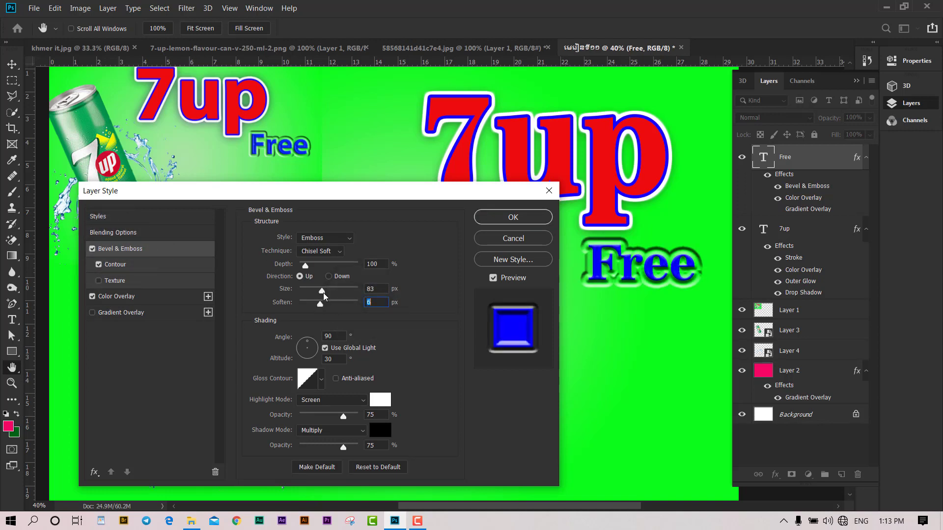
pyautogui.moveTo(321, 290); pyautogui.dragTo(314, 294)
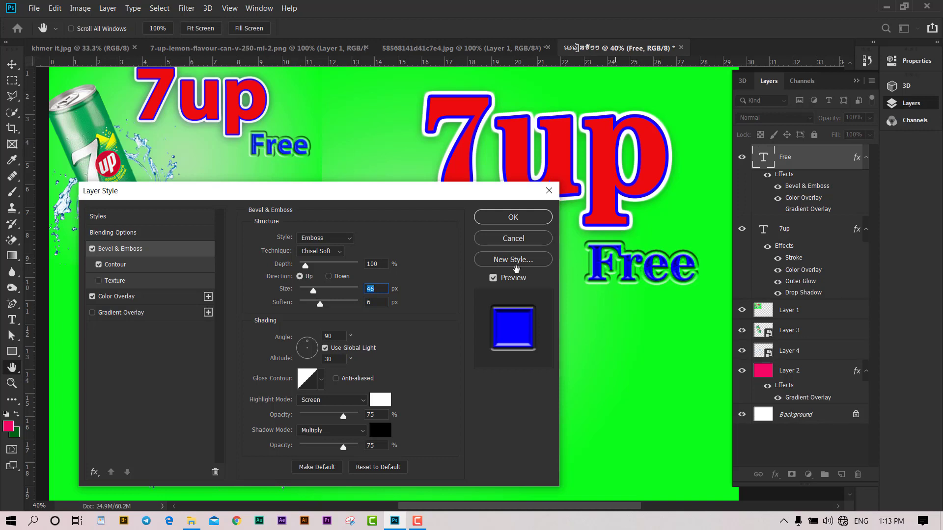
pyautogui.moveTo(322, 307); pyautogui.dragTo(332, 308)
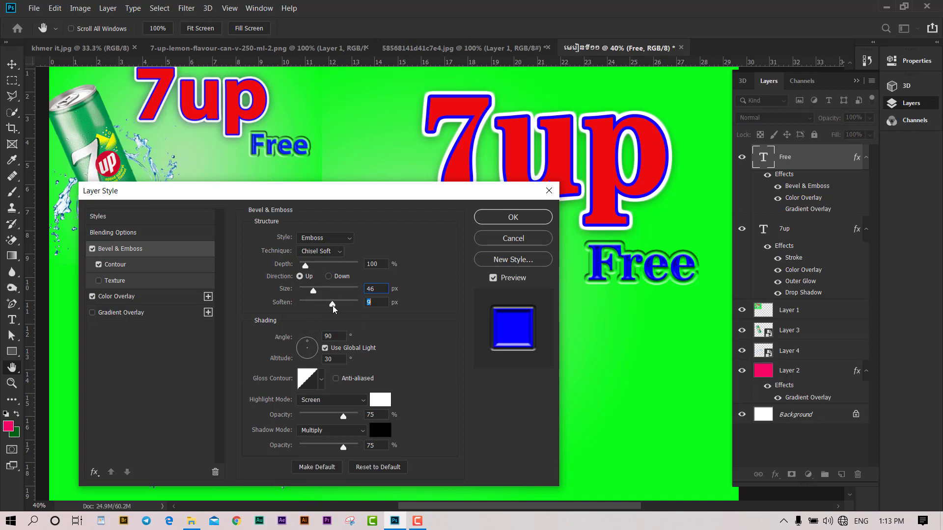
pyautogui.moveTo(331, 304); pyautogui.dragTo(329, 308)
pyautogui.click(522, 217)
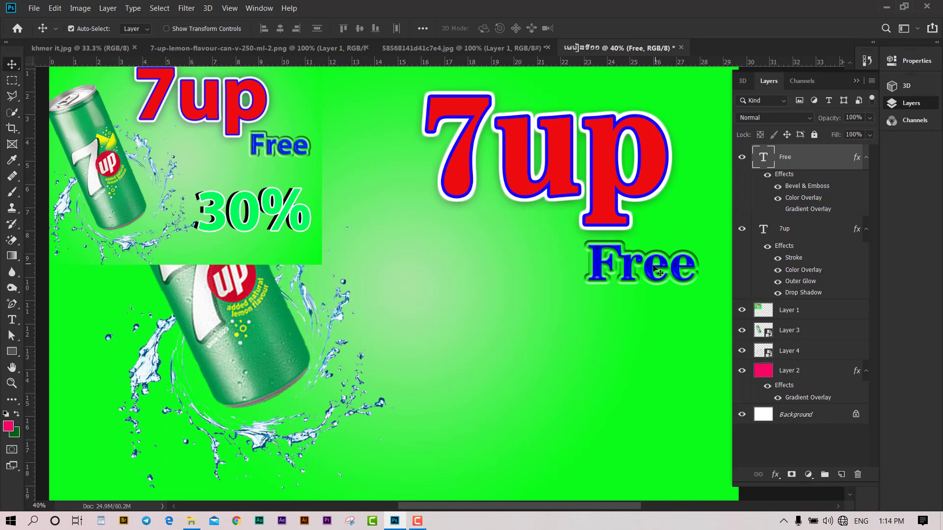
# Nudge the blue Free text a few pixels lower and fit the whole poster on screen.
pyautogui.moveTo(649, 270); pyautogui.dragTo(649, 273)
pyautogui.hotkey('ctrl', '-')
pyautogui.hotkey('ctrl', '-')
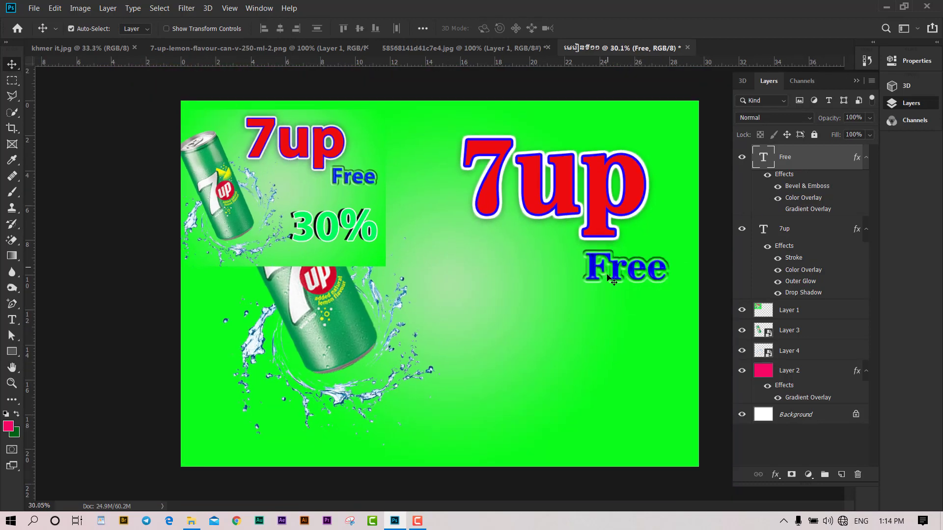
pyautogui.hotkey('ctrl', '0')
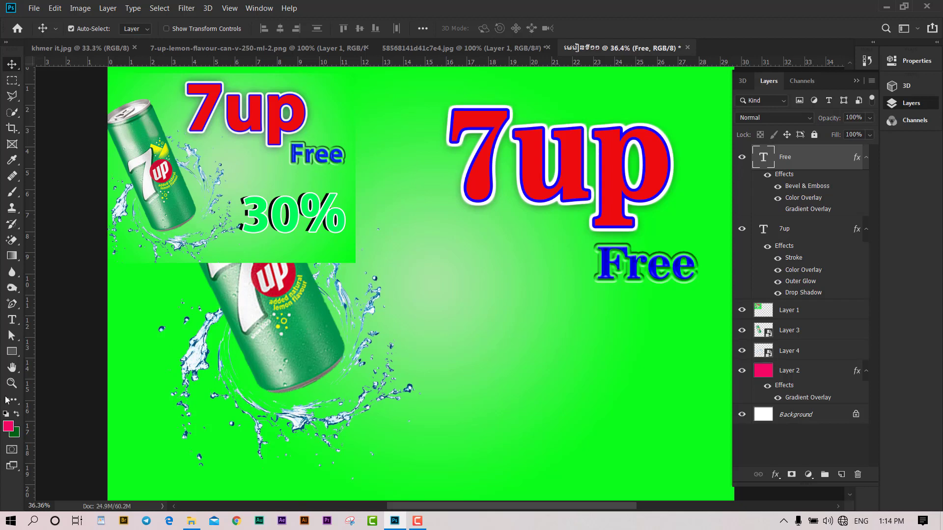
pyautogui.click(12, 320)
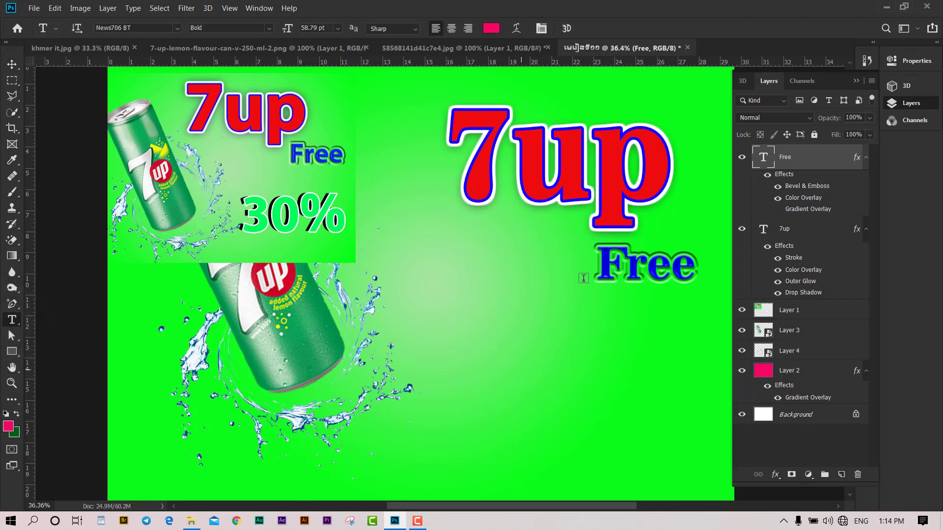
pyautogui.click(12, 64)
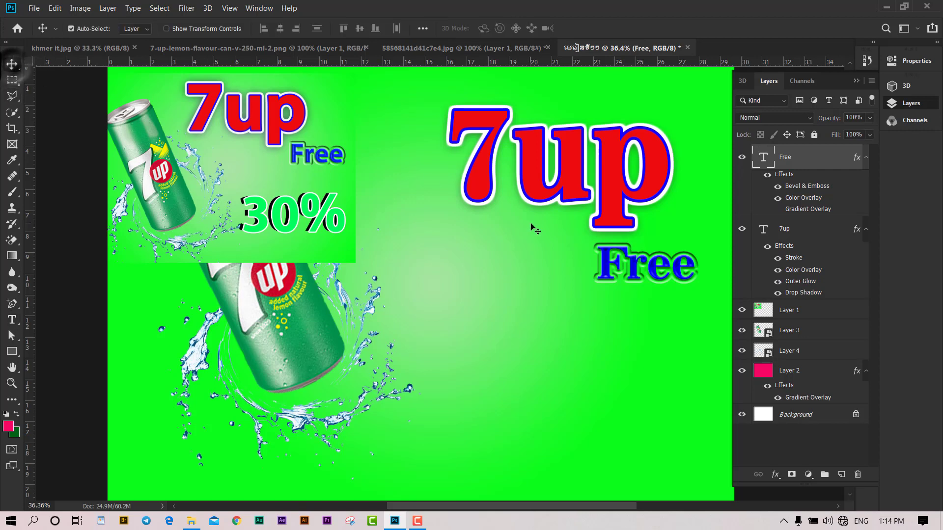
# Duplicate the Free text lower on the poster and change the copy's text to '30%'.
pyautogui.moveTo(588, 266); pyautogui.dragTo(534, 385)
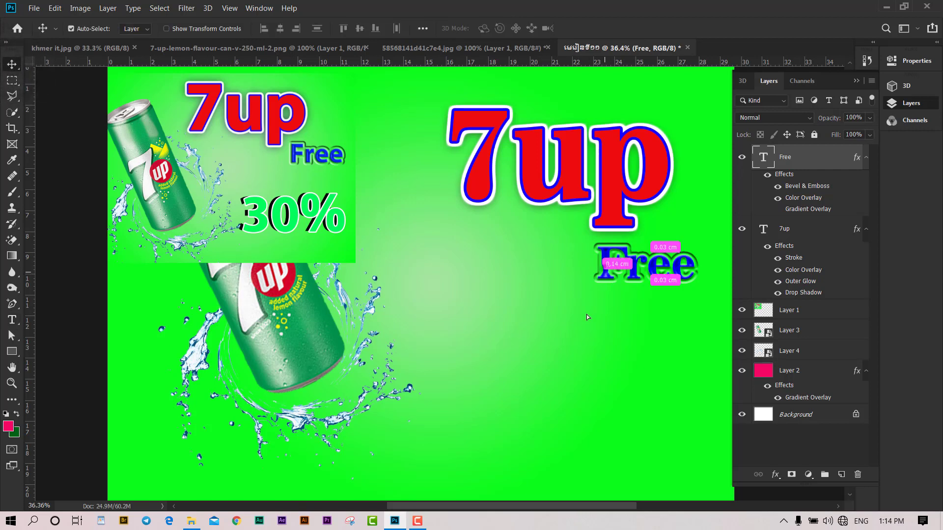
pyautogui.click(12, 319)
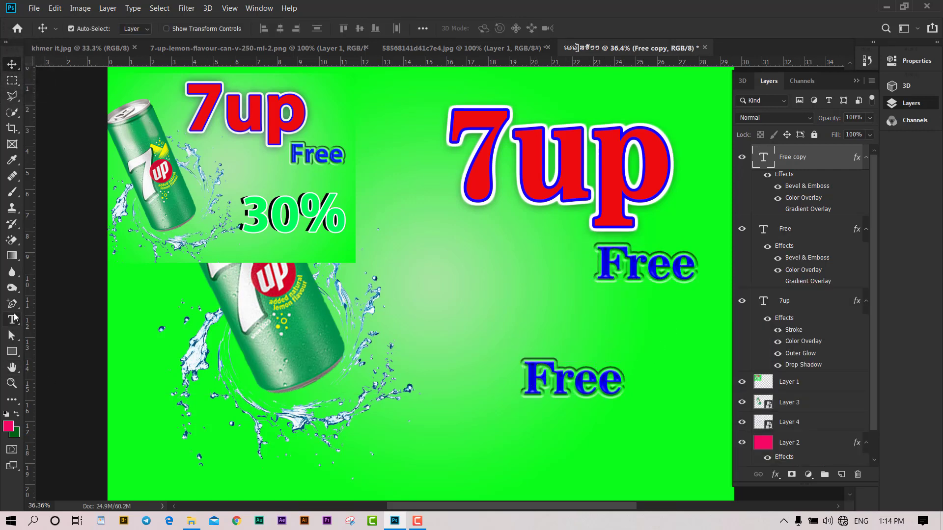
pyautogui.click(556, 381)
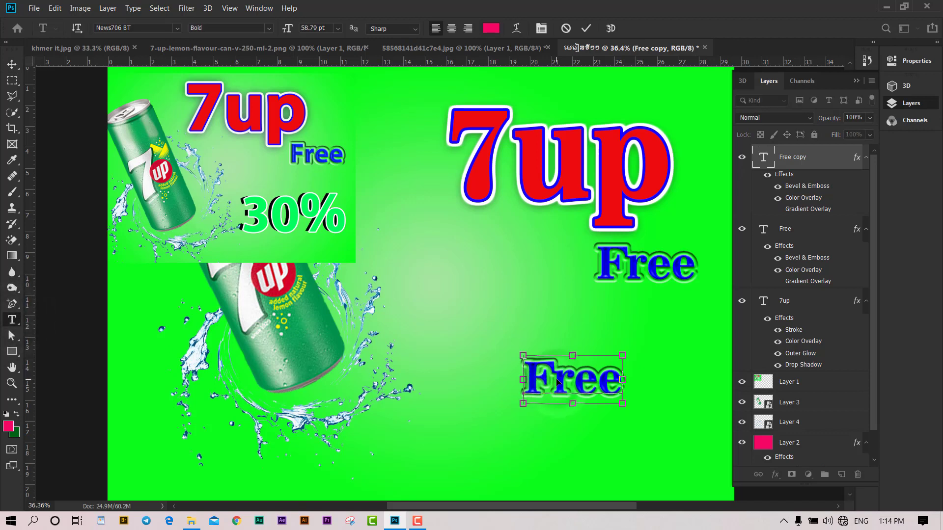
pyautogui.hotkey('ctrl', 'a')
pyautogui.write('3')
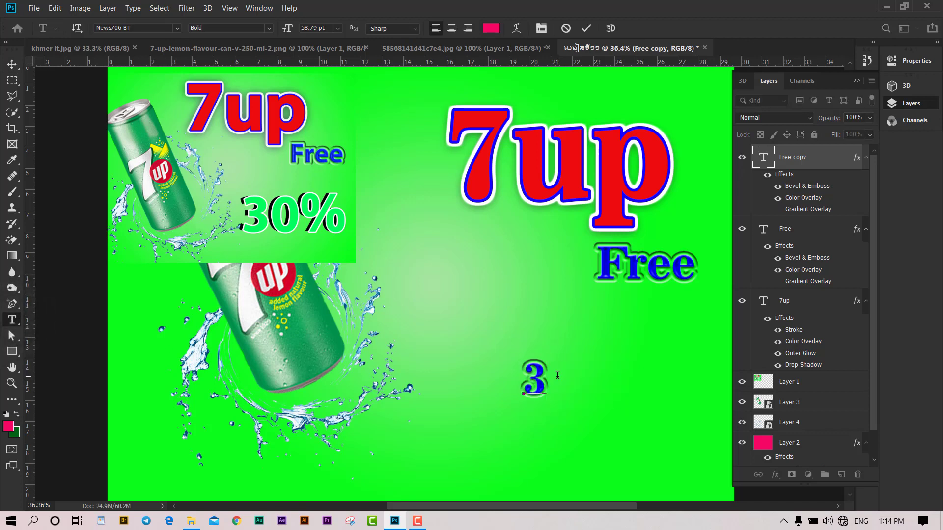
pyautogui.write('0')
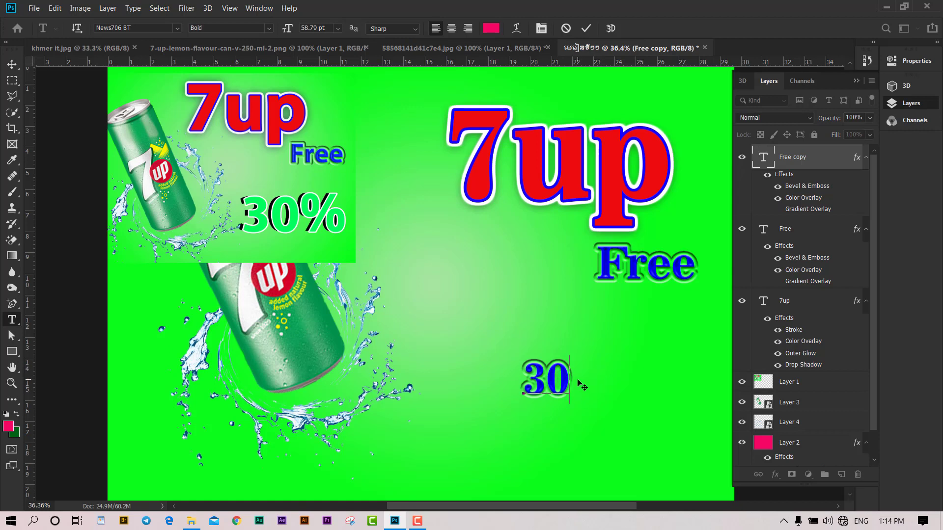
pyautogui.write('%')
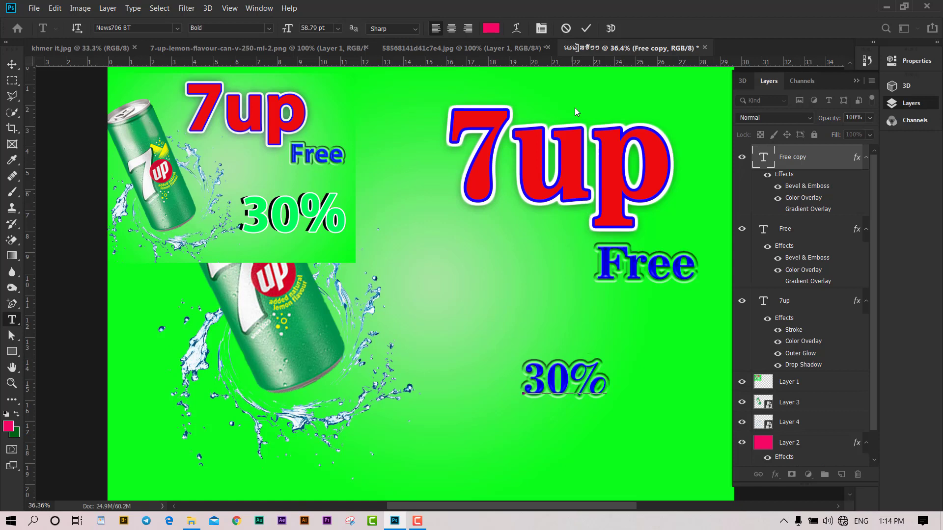
pyautogui.click(585, 28)
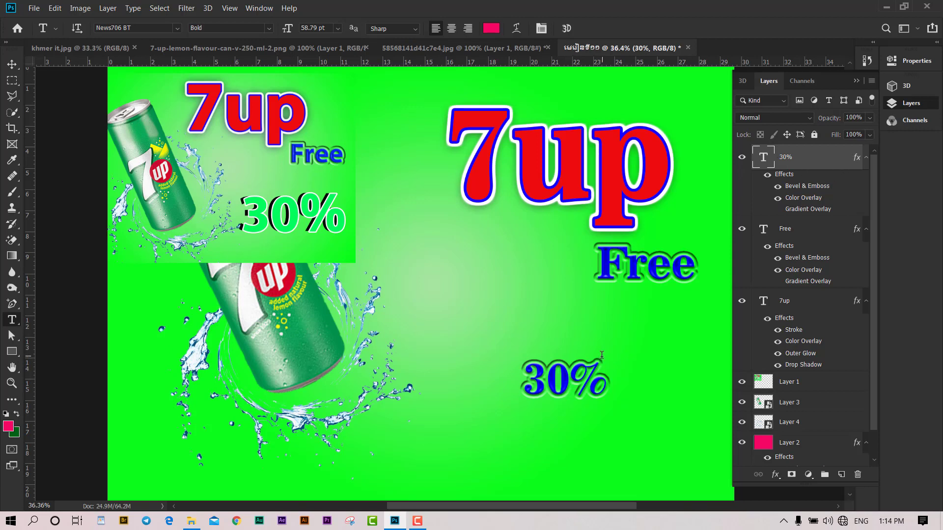
# Scale the 30% text to about 250%, position it lower right, and open its layer style.
pyautogui.hotkey('ctrl', 't')
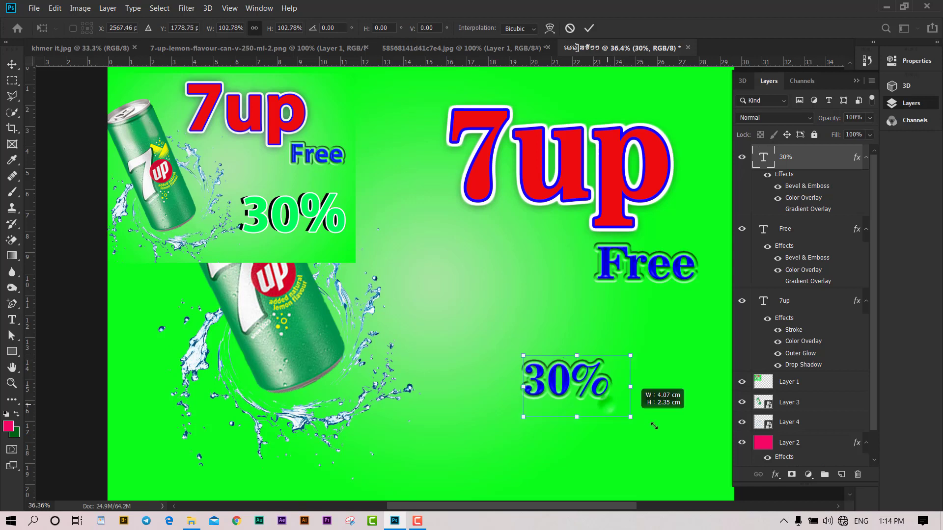
pyautogui.moveTo(606, 404); pyautogui.dragTo(705, 460)
pyautogui.moveTo(608, 412); pyautogui.dragTo(564, 398)
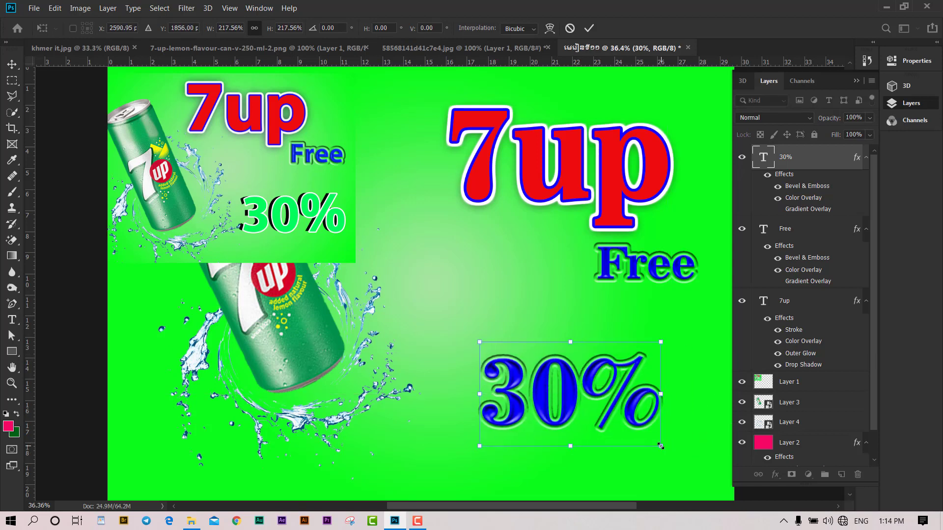
pyautogui.moveTo(661, 446); pyautogui.dragTo(688, 461)
pyautogui.moveTo(634, 410); pyautogui.dragTo(632, 399)
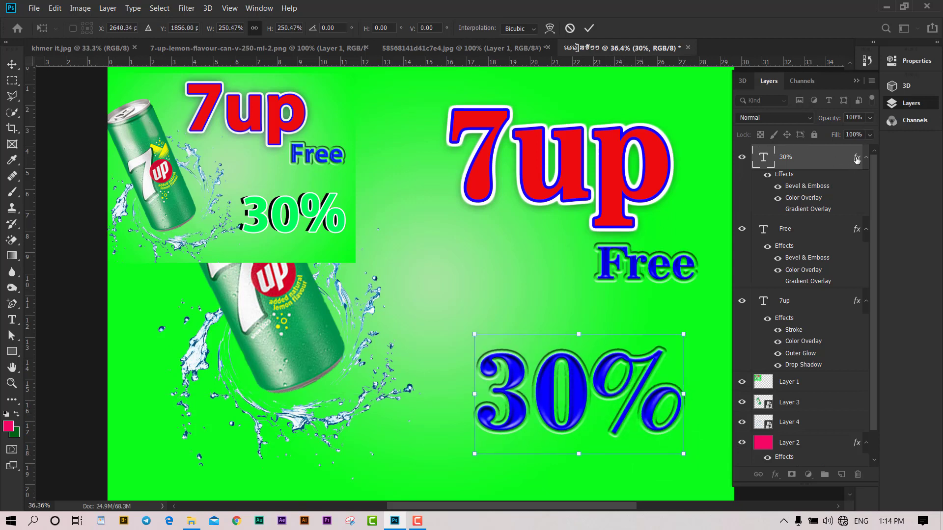
pyautogui.doubleClick(763, 157)
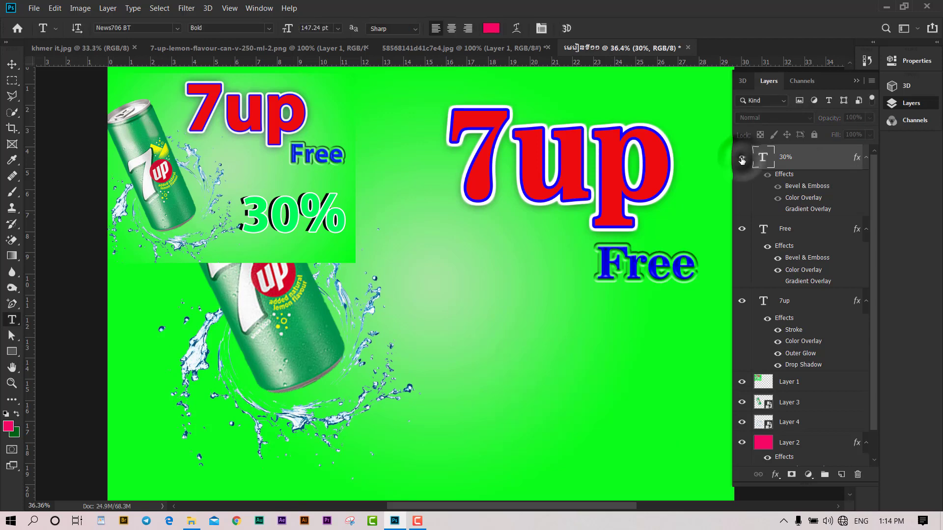
pyautogui.doubleClick(856, 161)
pyautogui.moveTo(480, 194)
pyautogui.mouseDown()
pyautogui.moveTo(820, 112)
pyautogui.moveTo(826, 45)
pyautogui.mouseUp()
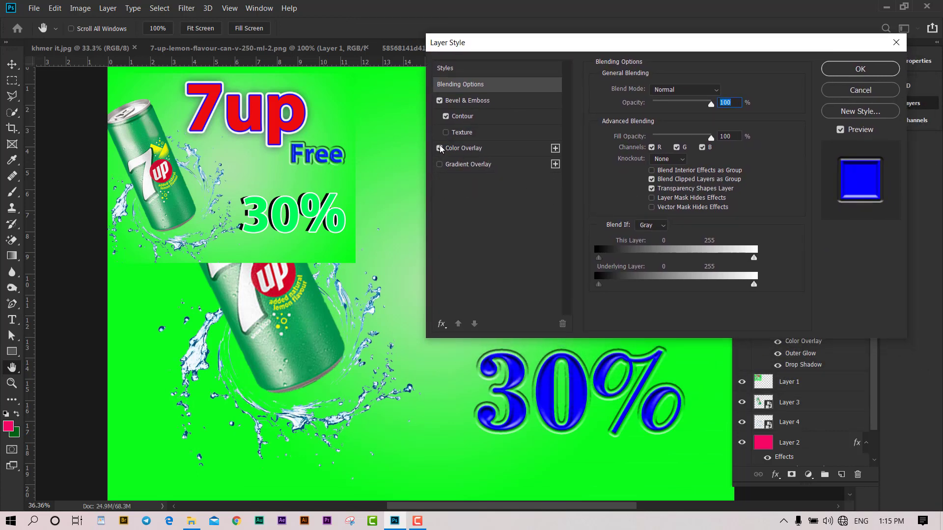
# Give the 30% text a bright green overlay sampled from the poster and disable its emboss.
pyautogui.click(467, 149)
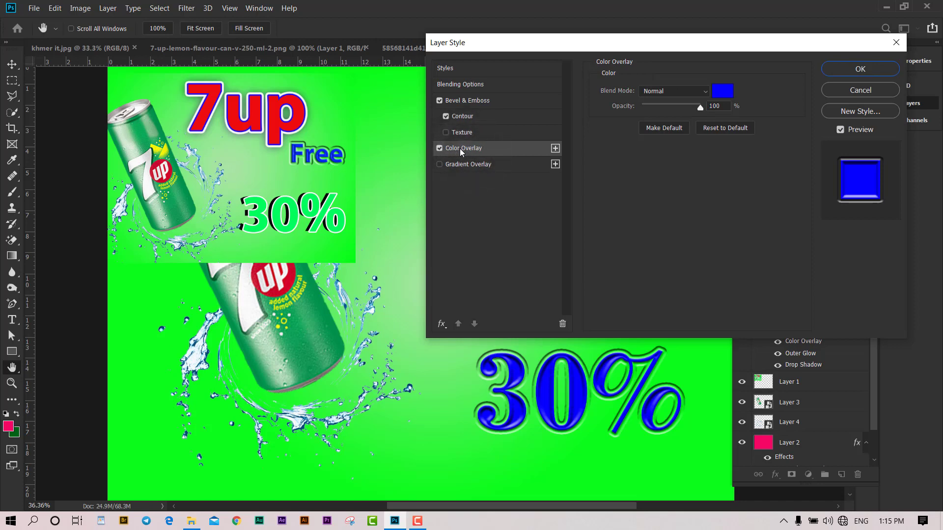
pyautogui.click(728, 94)
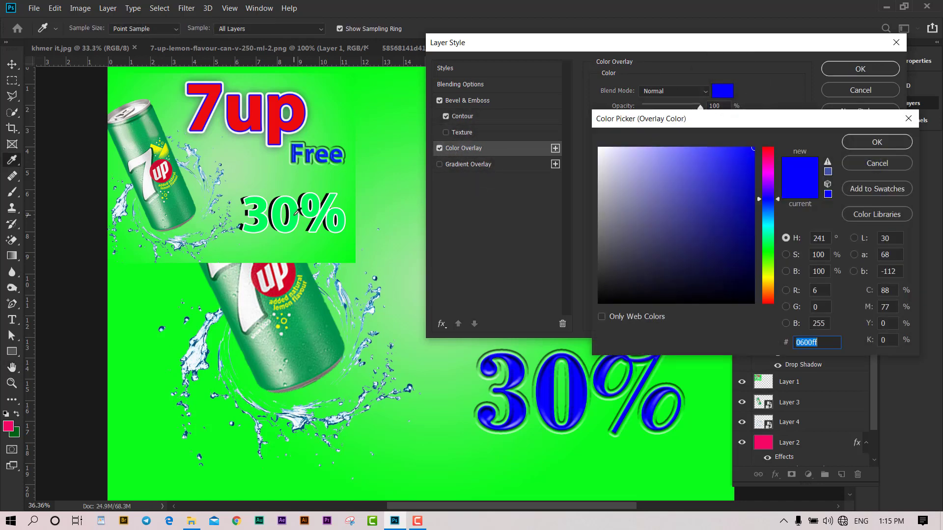
pyautogui.click(398, 205)
pyautogui.click(870, 142)
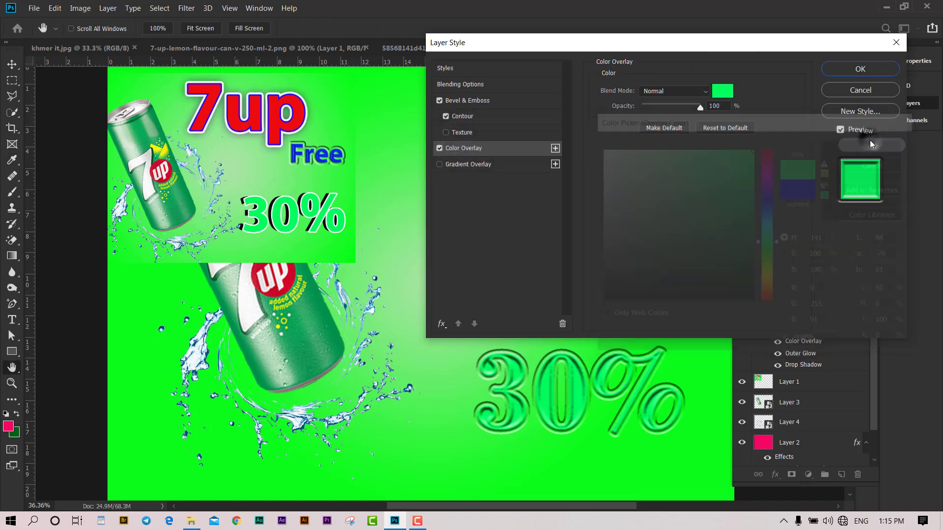
pyautogui.click(457, 100)
pyautogui.click(440, 101)
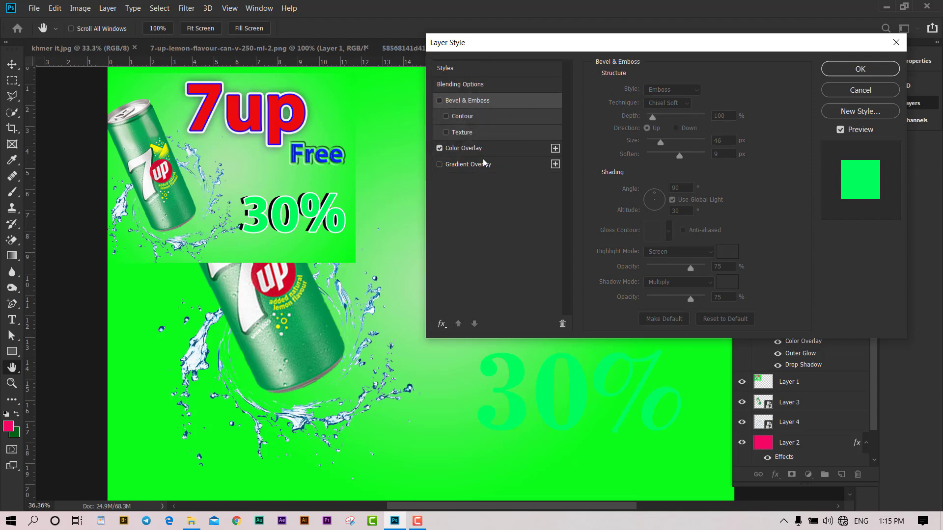
pyautogui.click(442, 323)
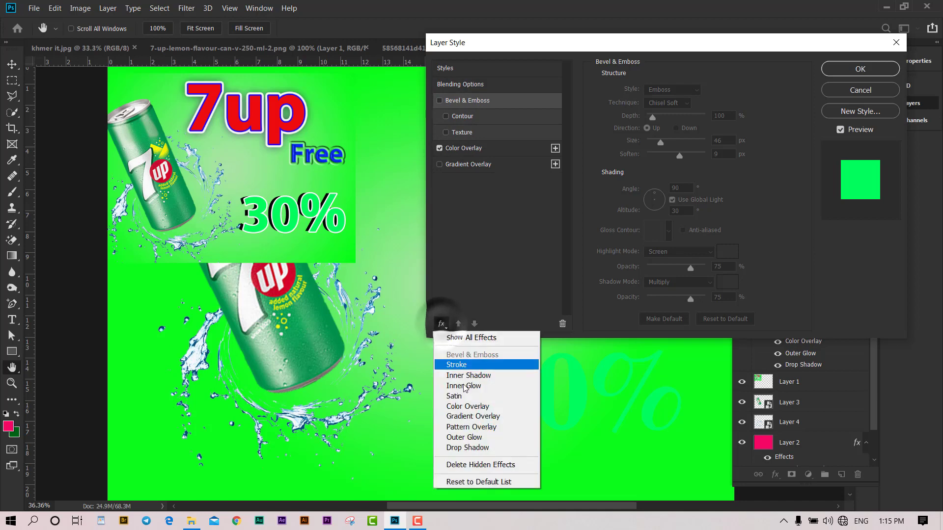
# Add a white Stroke, positioned Outside and 9 px thick, to the 30% text.
pyautogui.click(465, 366)
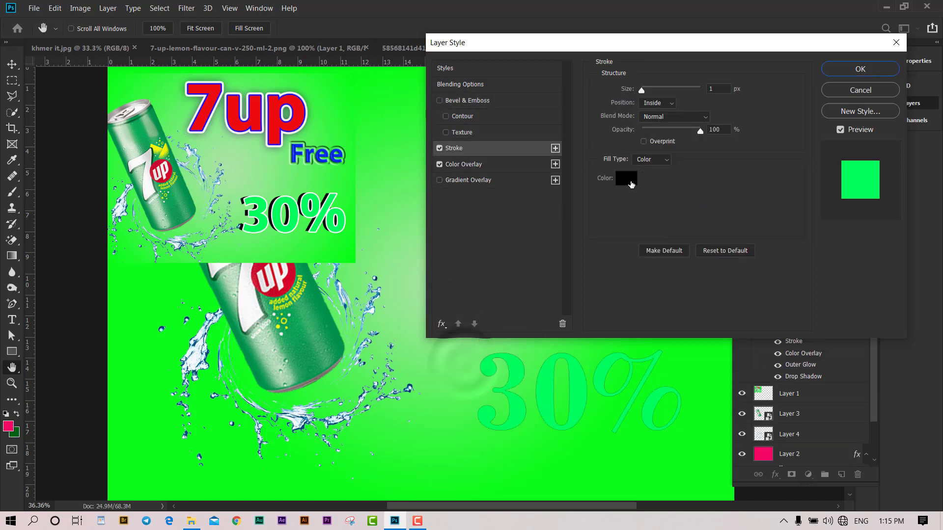
pyautogui.click(626, 180)
pyautogui.click(599, 147)
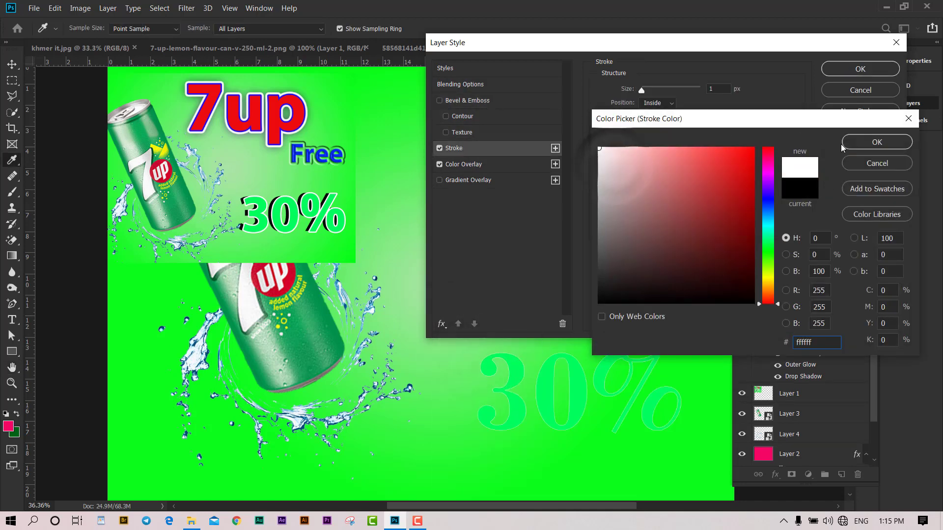
pyautogui.click(864, 142)
pyautogui.click(664, 104)
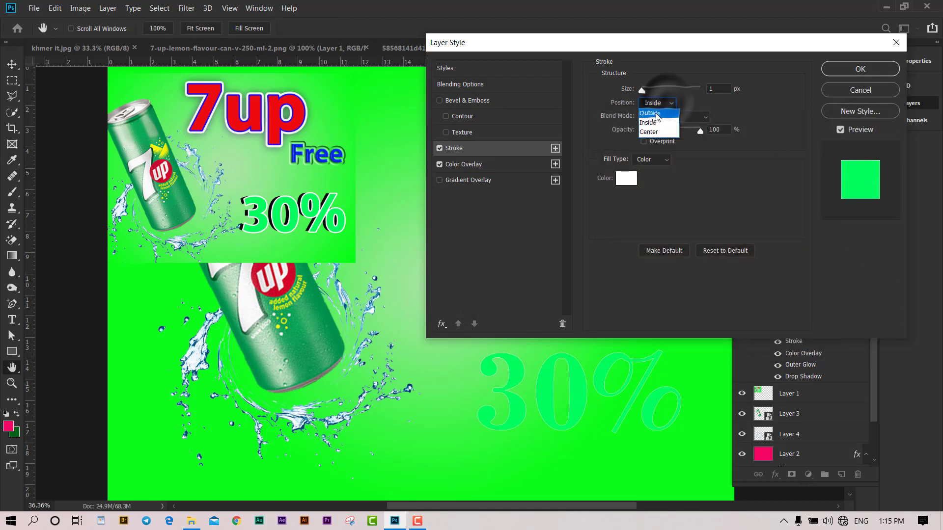
pyautogui.click(654, 109)
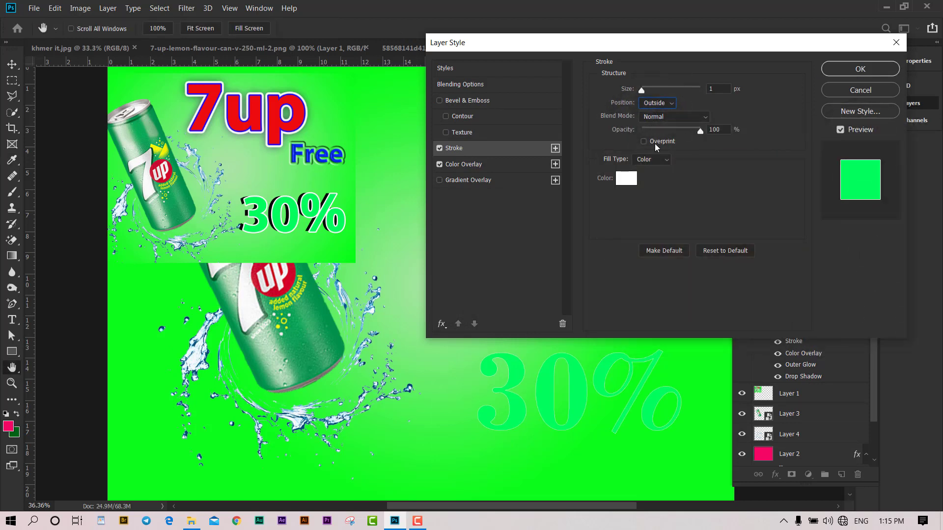
pyautogui.moveTo(641, 94); pyautogui.dragTo(648, 91)
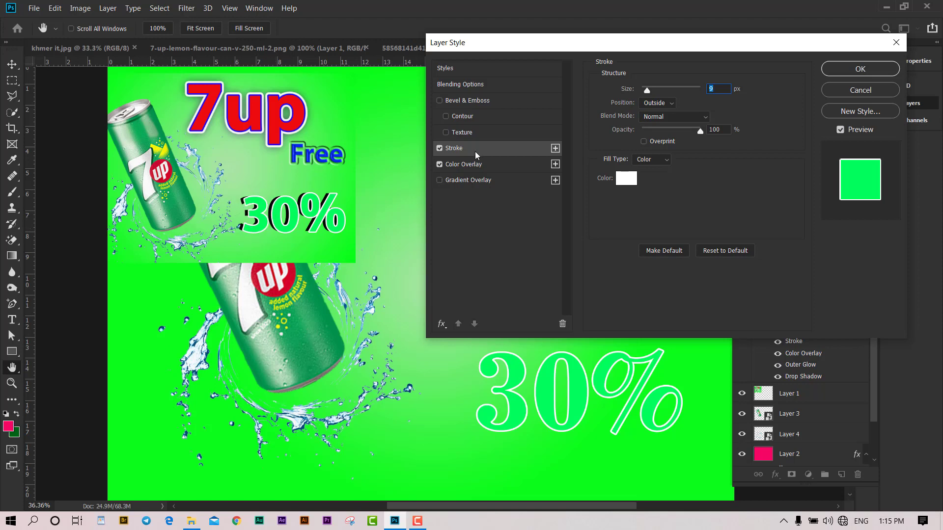
pyautogui.click(442, 323)
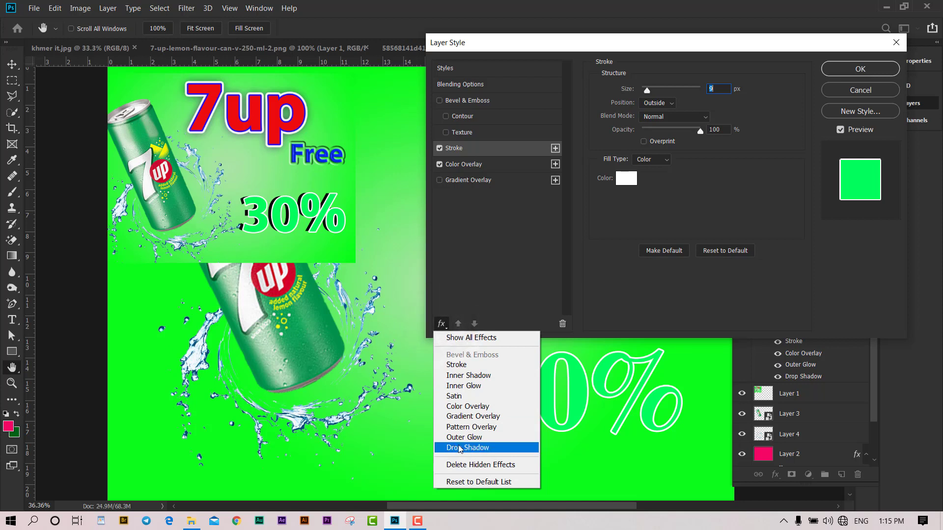
# Add a Normal-mode drop shadow: 100% opacity, 42 px distance, 13% spread, 1 px size.
pyautogui.click(479, 448)
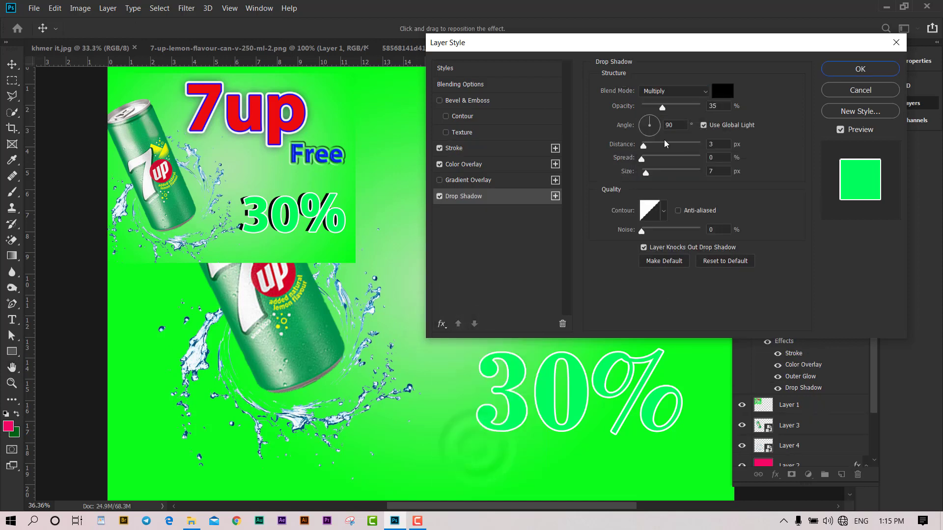
pyautogui.click(662, 90)
pyautogui.click(665, 108)
pyautogui.moveTo(691, 107); pyautogui.dragTo(725, 100)
pyautogui.moveTo(648, 172)
pyautogui.mouseDown()
pyautogui.moveTo(662, 175)
pyautogui.moveTo(649, 160)
pyautogui.moveTo(666, 163)
pyautogui.moveTo(656, 167)
pyautogui.moveTo(656, 146)
pyautogui.moveTo(647, 172)
pyautogui.mouseUp()
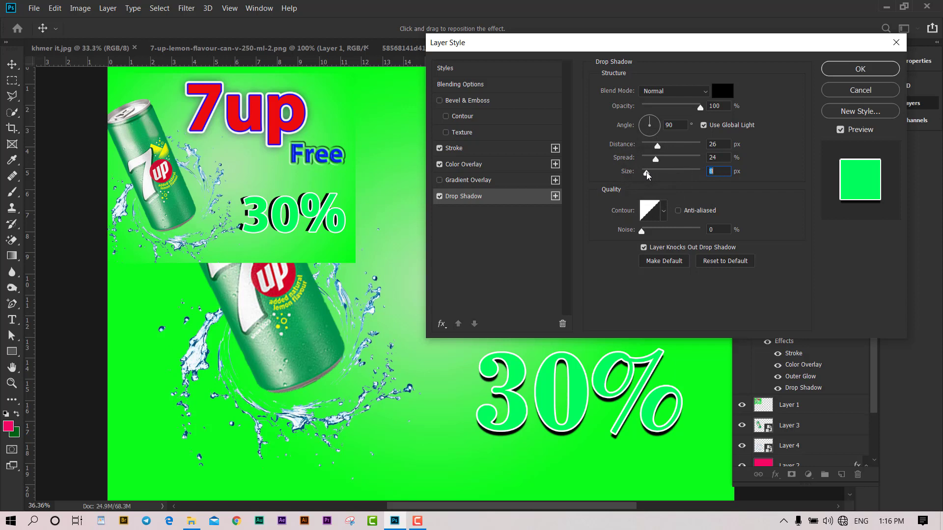
pyautogui.moveTo(646, 172)
pyautogui.mouseDown()
pyautogui.moveTo(686, 174)
pyautogui.moveTo(635, 175)
pyautogui.mouseUp()
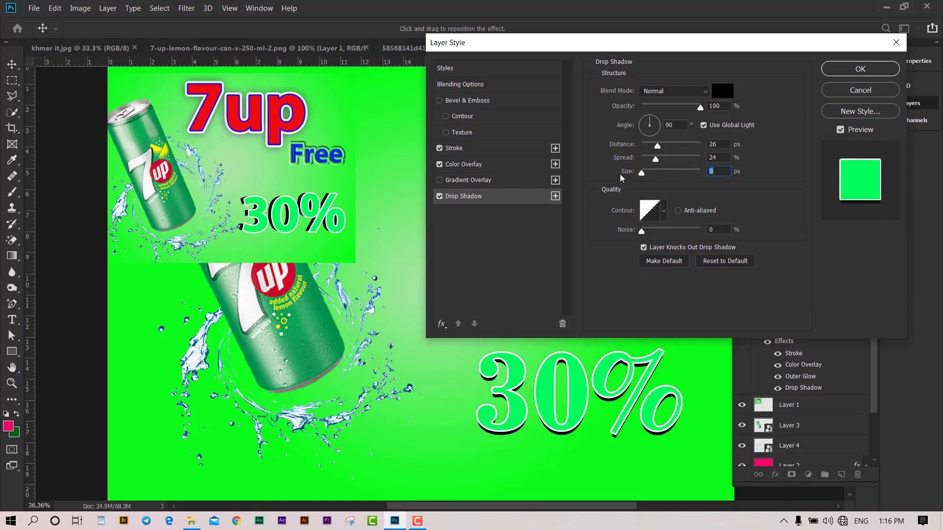
pyautogui.moveTo(641, 175)
pyautogui.mouseDown()
pyautogui.moveTo(676, 173)
pyautogui.moveTo(639, 175)
pyautogui.mouseUp()
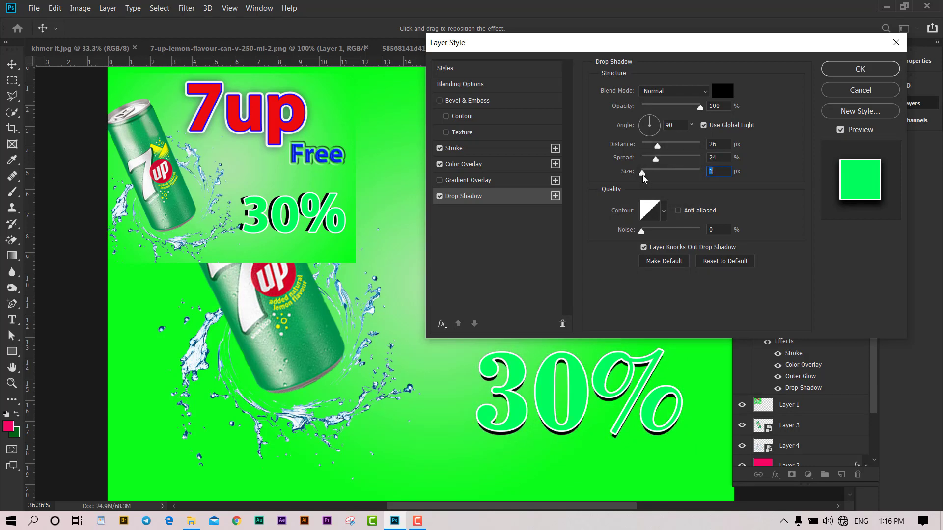
pyautogui.moveTo(655, 158)
pyautogui.mouseDown()
pyautogui.moveTo(665, 159)
pyautogui.moveTo(585, 164)
pyautogui.moveTo(667, 152)
pyautogui.mouseUp()
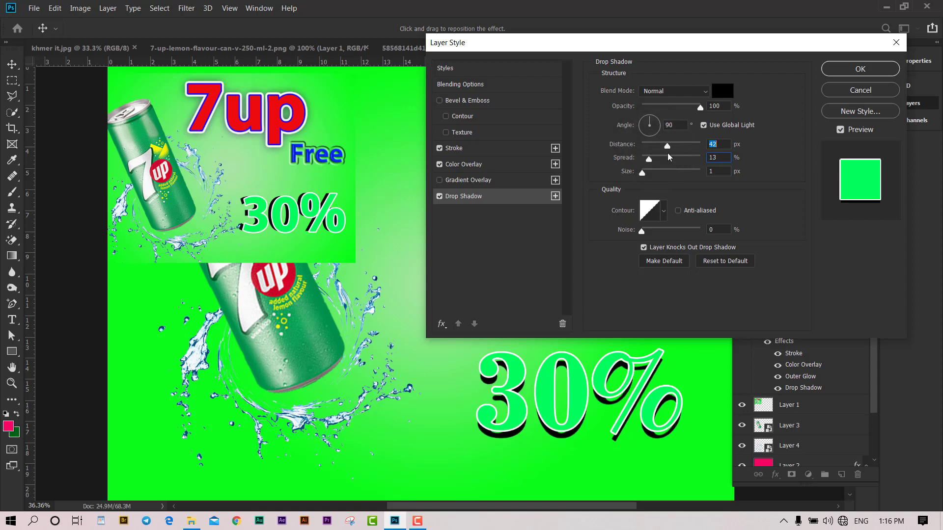
# Turn the 30% drop shadow angle to about -12° and tweak its size and spread.
pyautogui.click(657, 126)
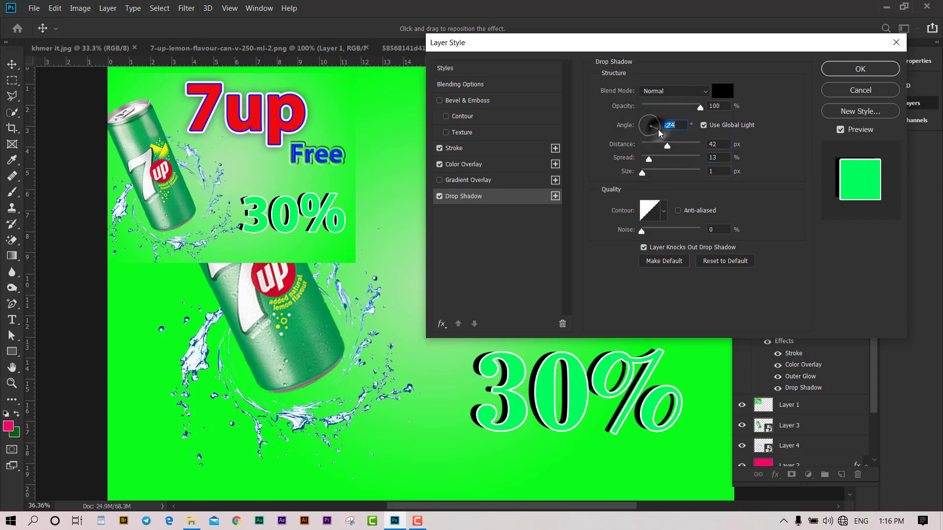
pyautogui.click(657, 131)
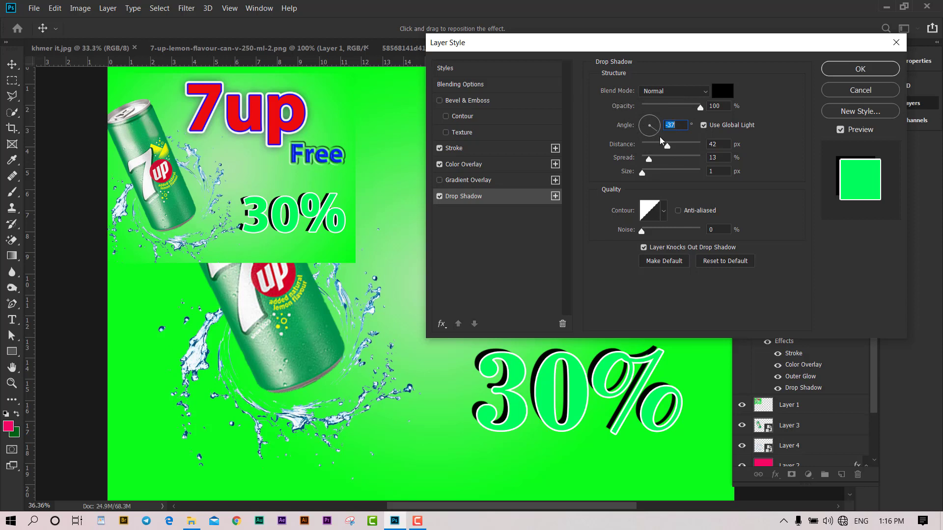
pyautogui.press('Up')
pyautogui.press('Up')
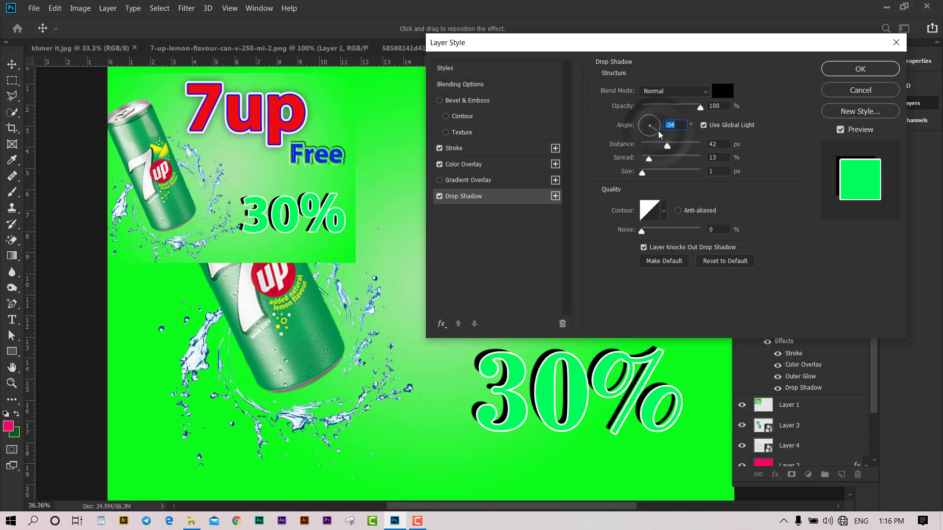
pyautogui.press('Up')
pyautogui.press('Up')
pyautogui.press('Up')
pyautogui.press('Up')
pyautogui.press('Up')
pyautogui.press('Up')
pyautogui.press('Up')
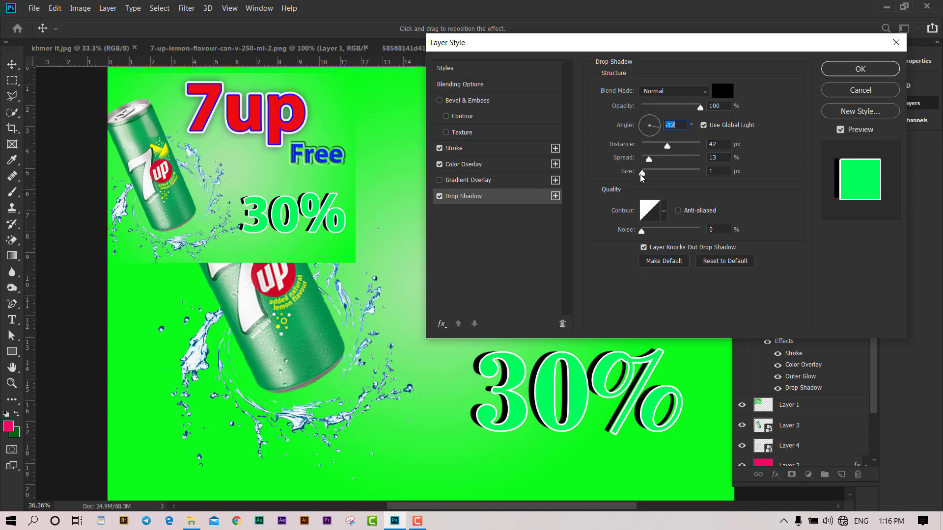
pyautogui.moveTo(644, 173)
pyautogui.mouseDown()
pyautogui.moveTo(658, 182)
pyautogui.moveTo(625, 185)
pyautogui.moveTo(659, 160)
pyautogui.mouseUp()
pyautogui.moveTo(641, 161); pyautogui.dragTo(644, 158)
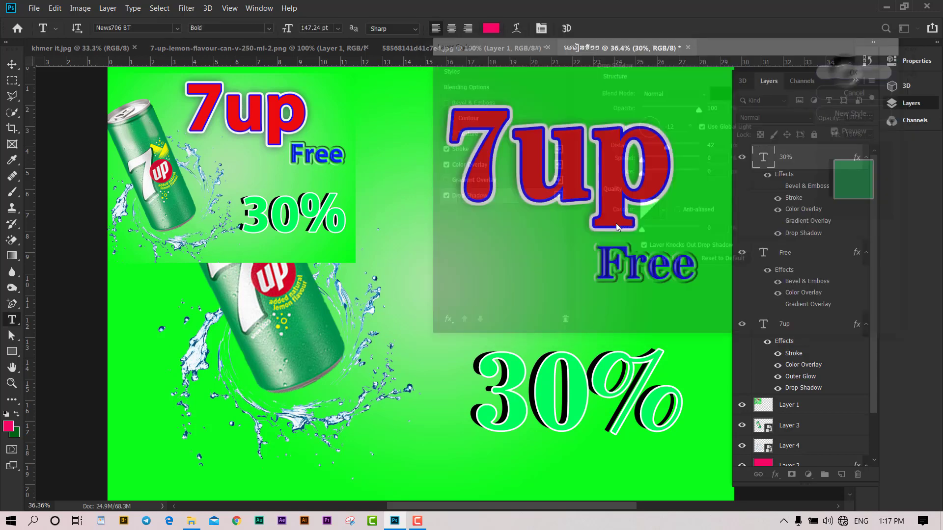
# Nudge the 7up and Free texts and delete the small reference image inset.
pyautogui.scroll(-3, 618, 227)
pyautogui.scroll(-1, 578, 259)
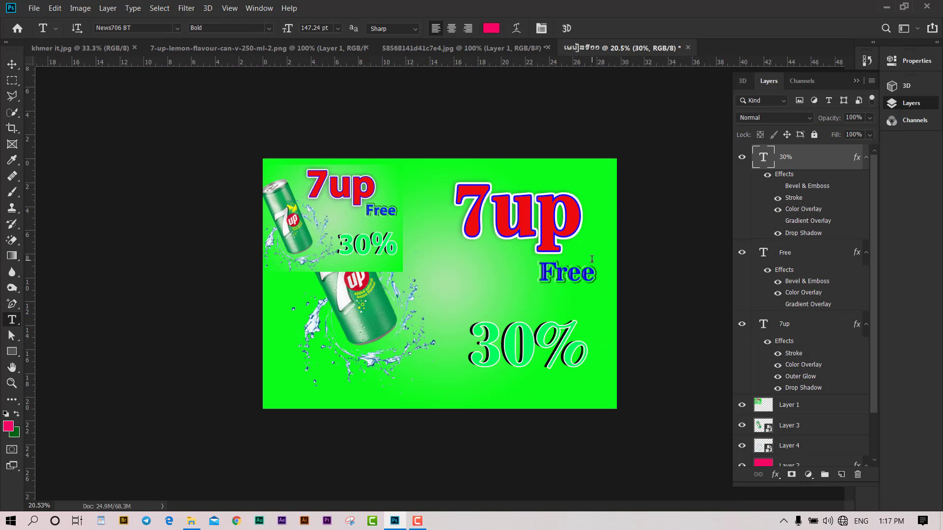
pyautogui.scroll(1, 441, 284)
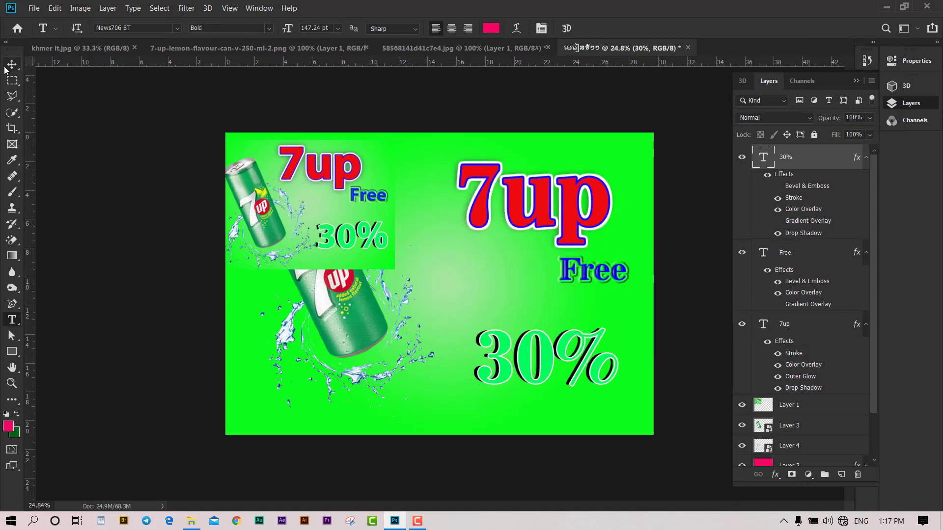
pyautogui.click(12, 65)
pyautogui.moveTo(512, 218); pyautogui.dragTo(507, 225)
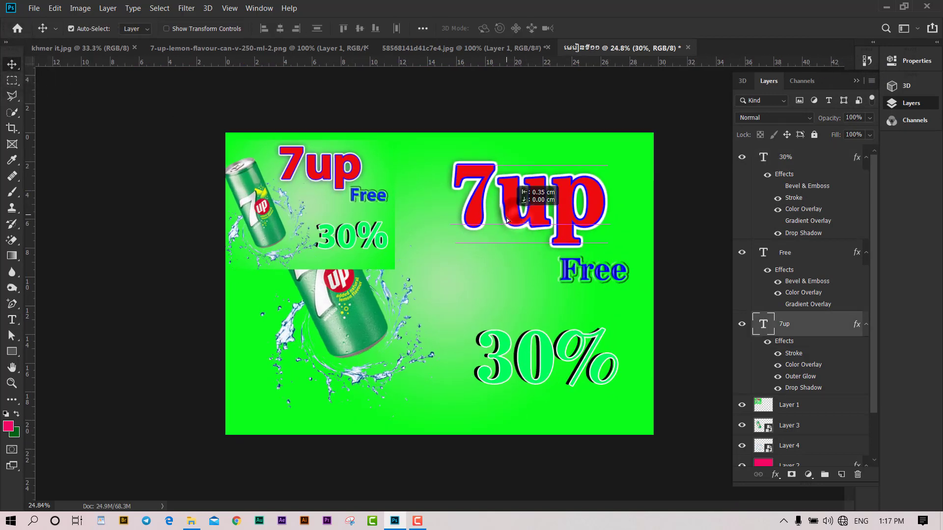
pyautogui.moveTo(584, 278); pyautogui.dragTo(572, 288)
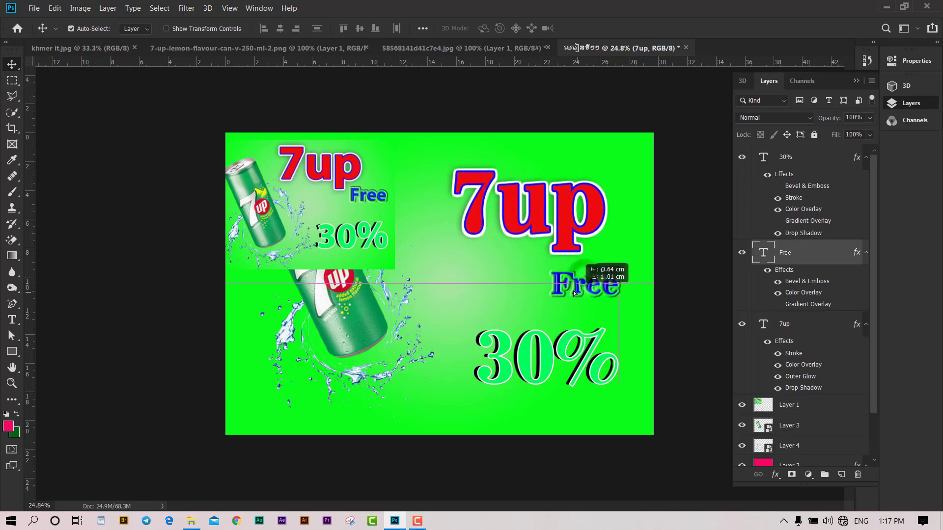
pyautogui.moveTo(346, 202)
pyautogui.mouseDown()
pyautogui.moveTo(493, 240)
pyautogui.moveTo(352, 227)
pyautogui.mouseUp()
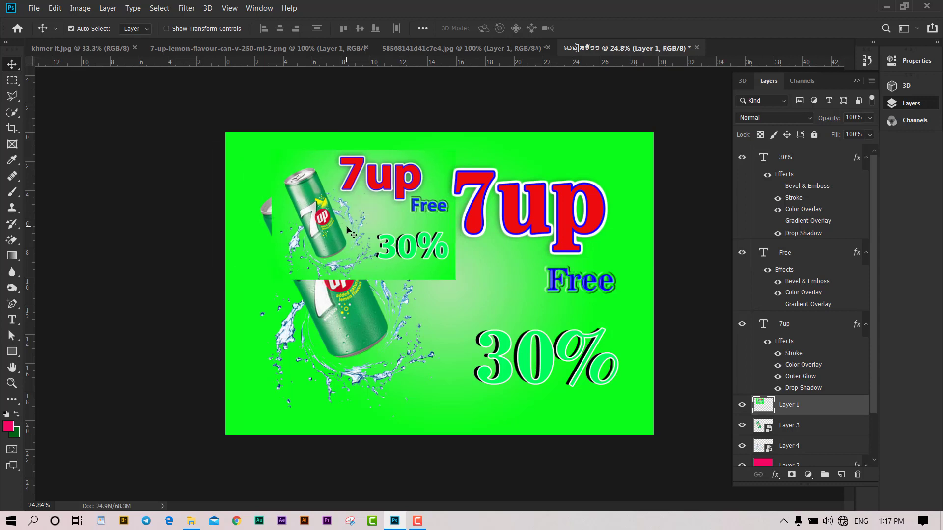
pyautogui.press('Delete')
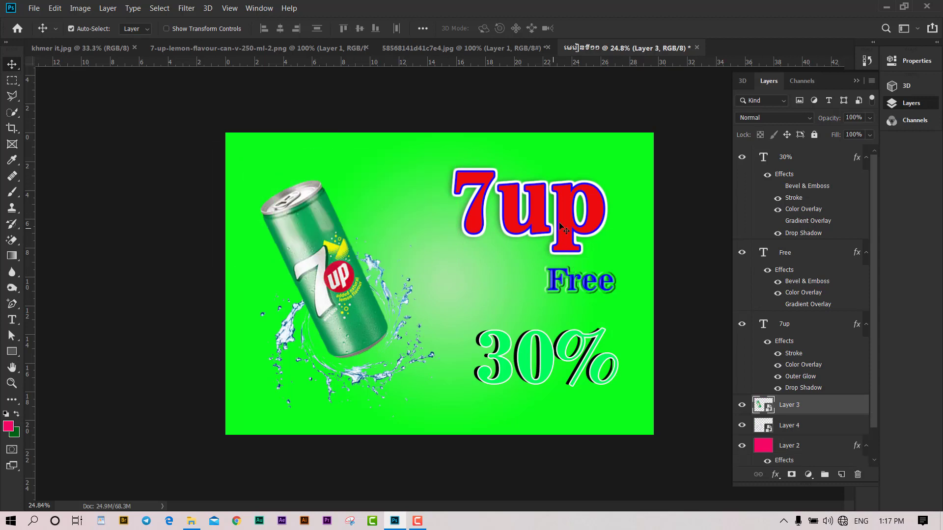
# Move 7up left and up, raise Free slightly, and shift the can and splash a little.
pyautogui.click(565, 225)
pyautogui.doubleClick(564, 221)
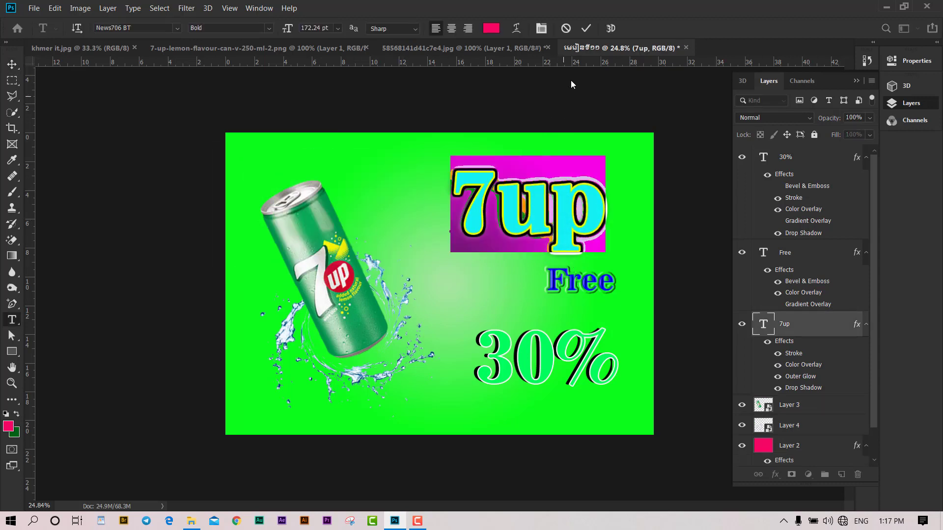
pyautogui.click(586, 28)
pyautogui.click(12, 64)
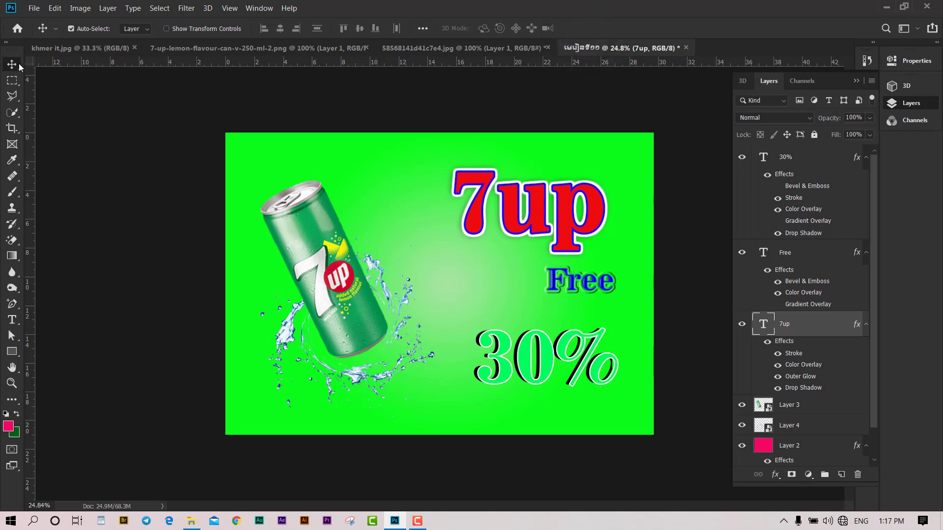
pyautogui.moveTo(513, 215); pyautogui.dragTo(484, 207)
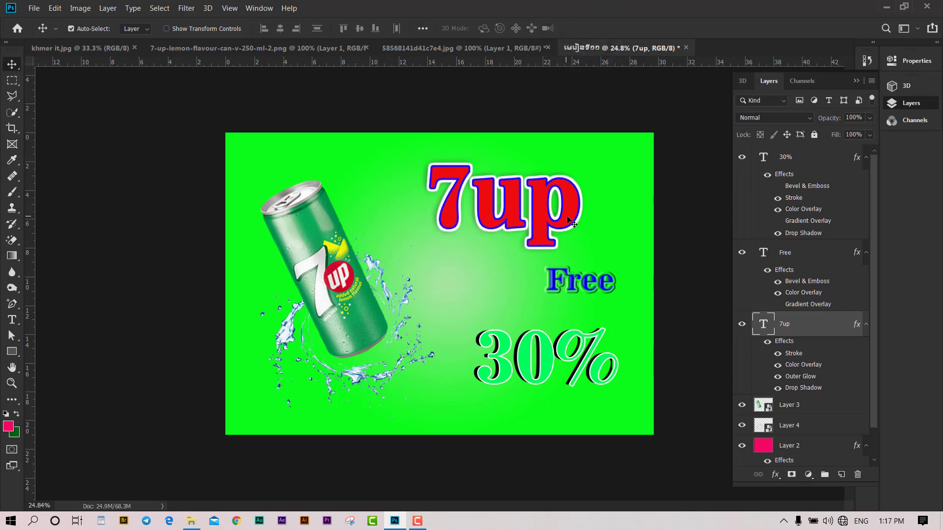
pyautogui.moveTo(570, 222); pyautogui.dragTo(574, 216)
pyautogui.moveTo(584, 287)
pyautogui.mouseDown()
pyautogui.moveTo(540, 276)
pyautogui.moveTo(587, 279)
pyautogui.mouseUp()
pyautogui.click(353, 290)
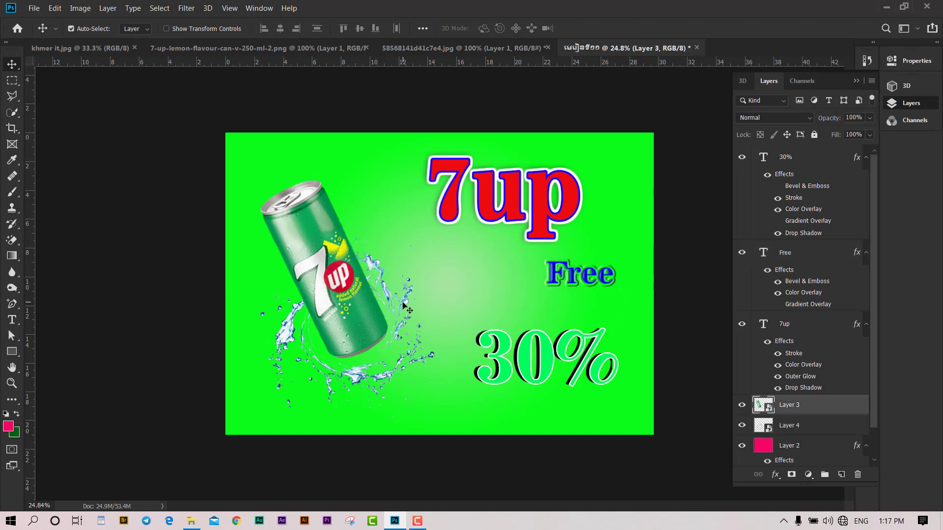
pyautogui.moveTo(343, 299); pyautogui.dragTo(346, 302)
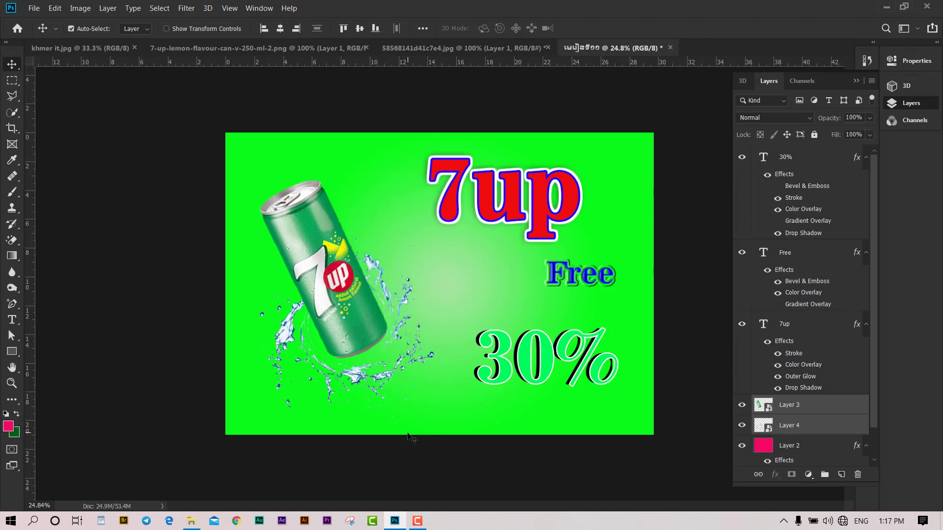